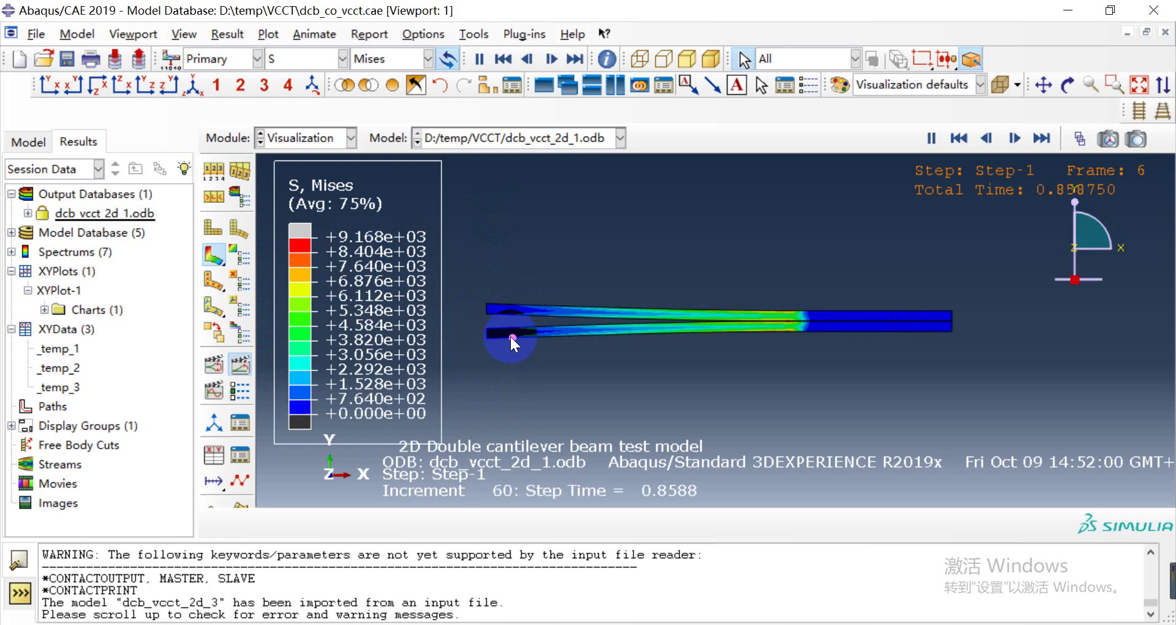
# Step: Stop the looping Mises stress animation so the beam result holds at increment 20
pyautogui.click(237, 366)
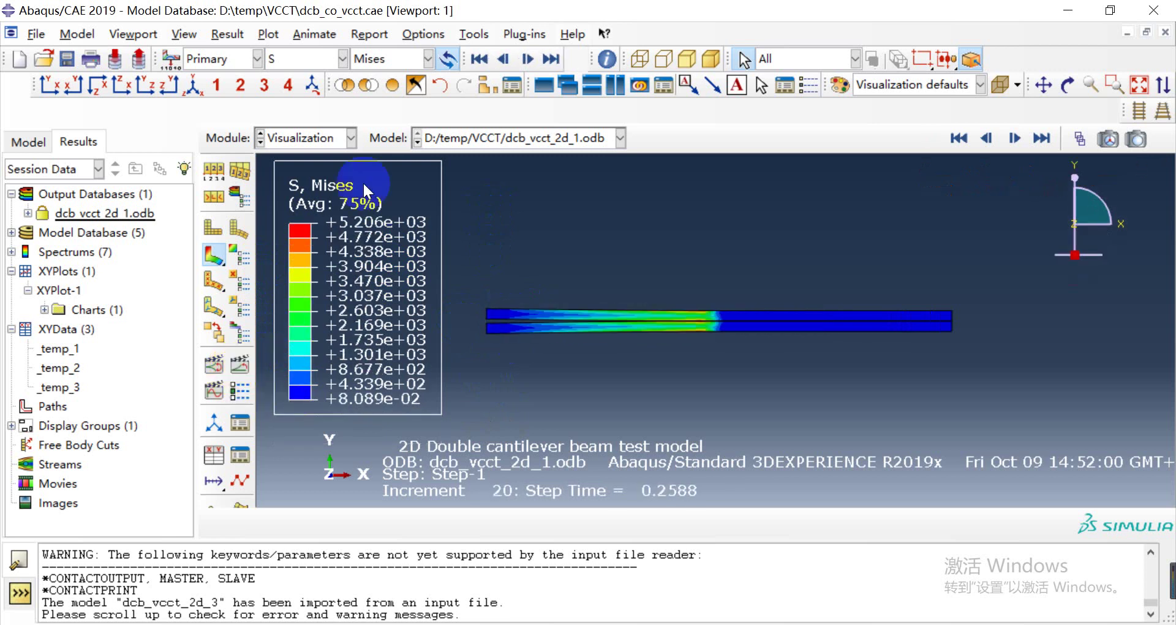
pyautogui.click(339, 142)
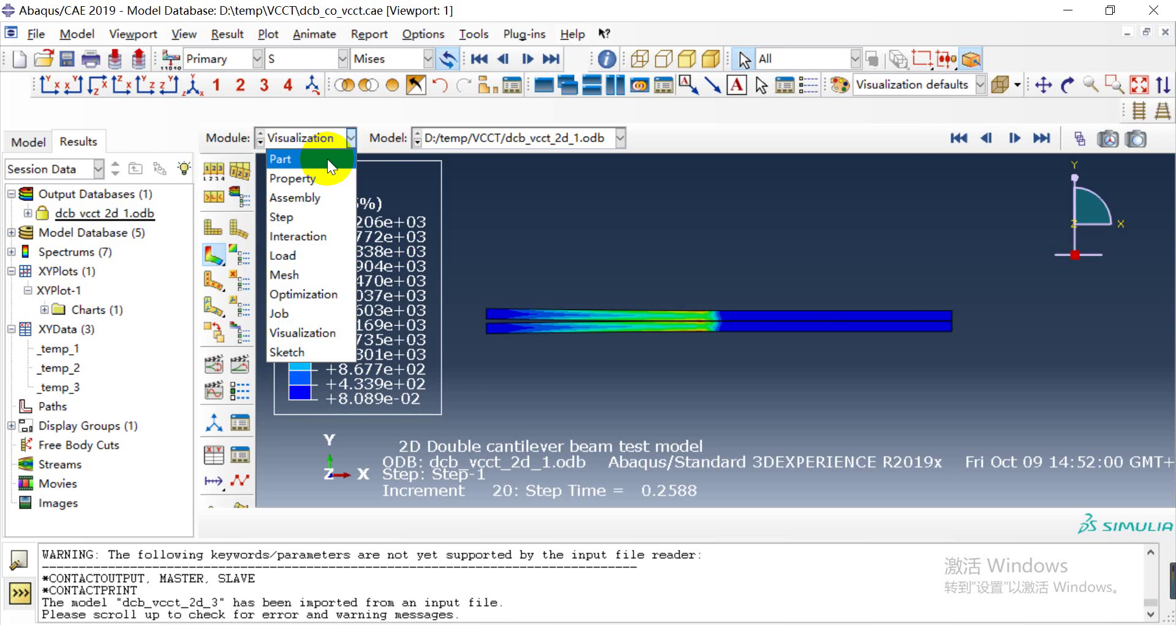
# Step: Switch to the Part module and confirm PART-1 is the model's only 2D deformable part
pyautogui.click(327, 159)
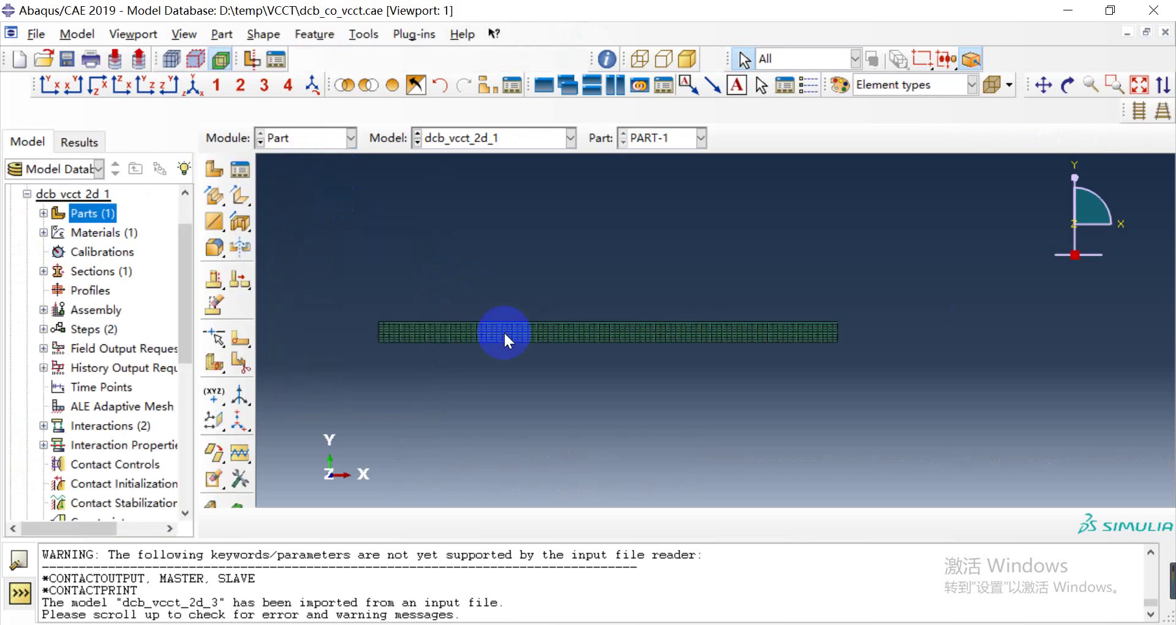
pyautogui.keyDown('ctrl'); pyautogui.keyDown('alt'); pyautogui.moveTo(309, 355); pyautogui.dragTo(461, 280, button='right'); pyautogui.keyUp('alt'); pyautogui.keyUp('ctrl')
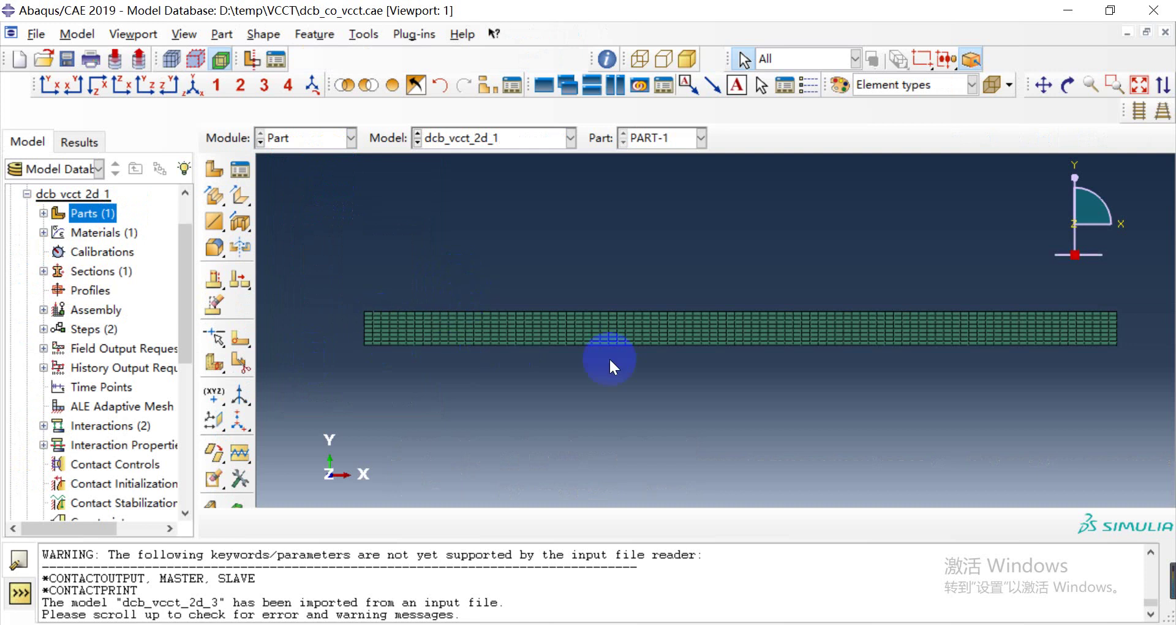
pyautogui.keyDown('ctrl'); pyautogui.keyDown('alt'); pyautogui.moveTo(453, 345); pyautogui.dragTo(562, 271, button='right'); pyautogui.keyUp('alt'); pyautogui.keyUp('ctrl')
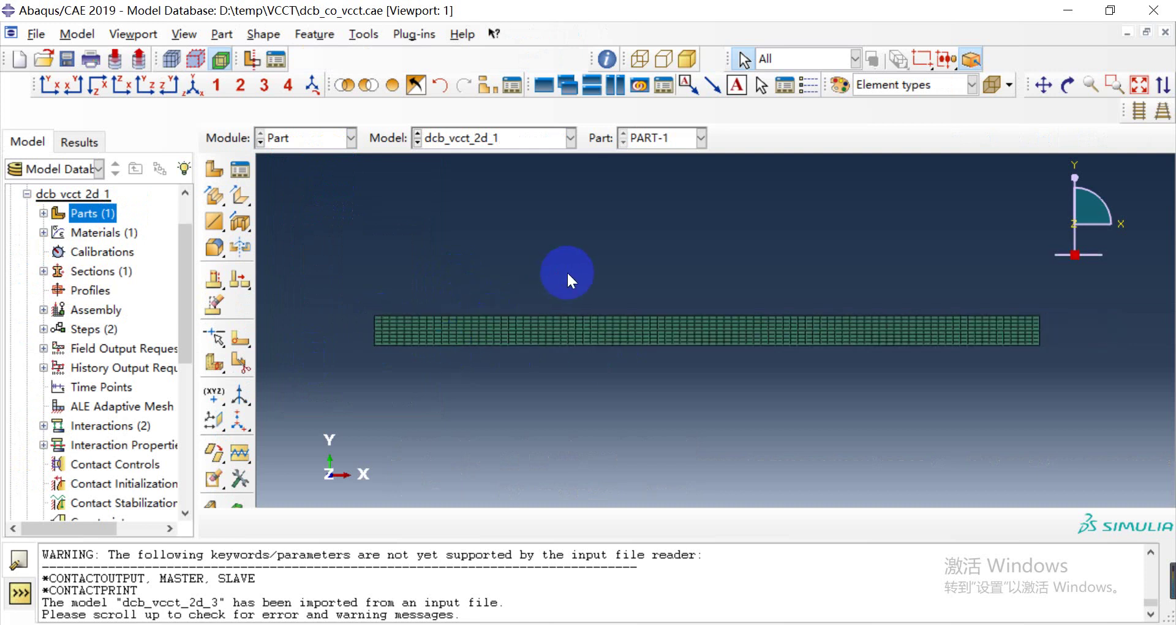
pyautogui.click(238, 167)
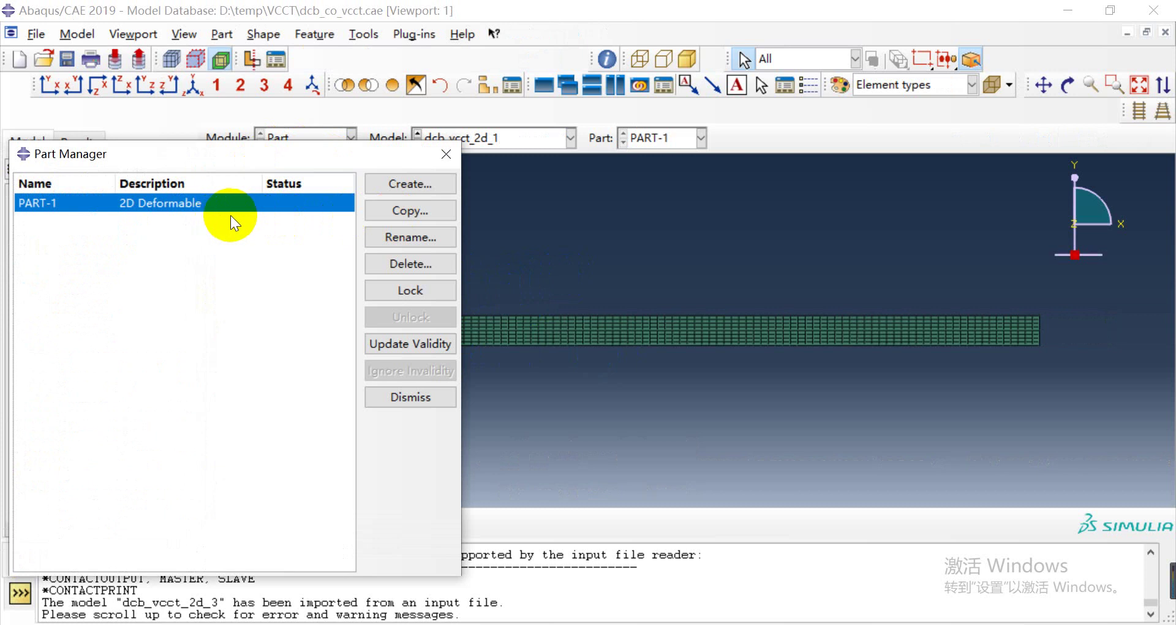
pyautogui.click(446, 154)
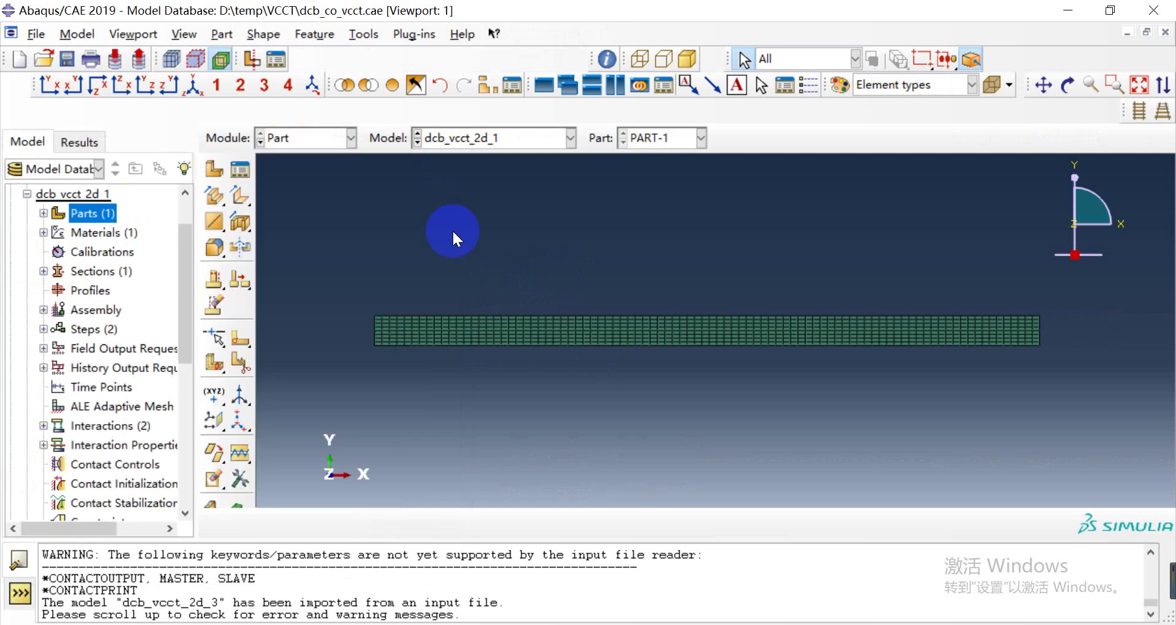
pyautogui.click(260, 200)
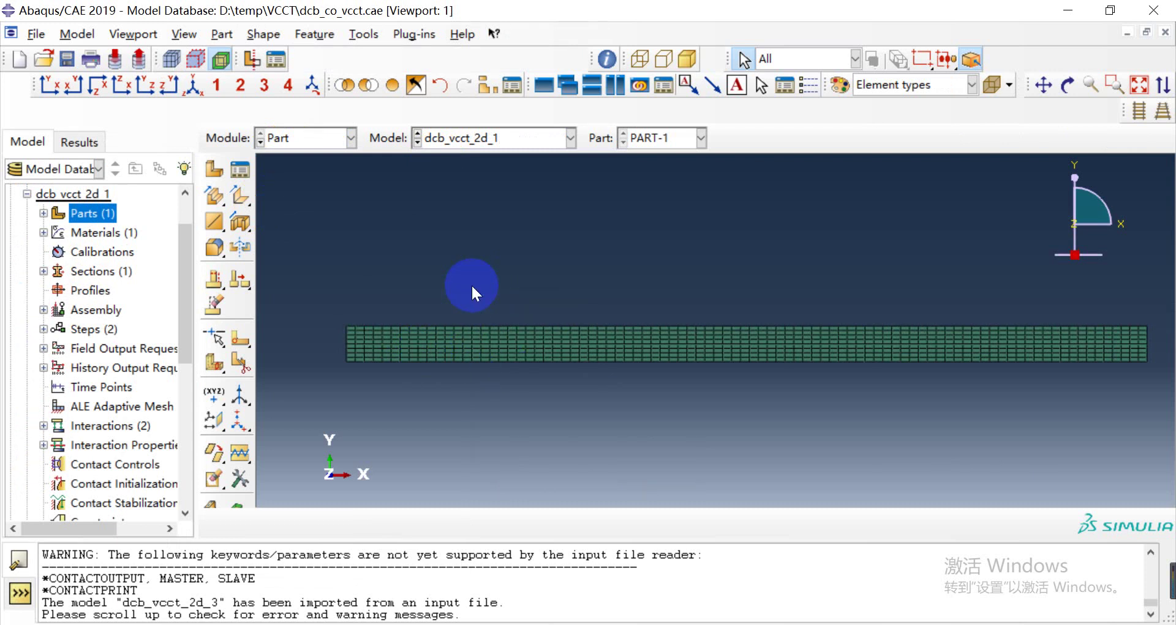
pyautogui.scroll(-1, 406, 236)
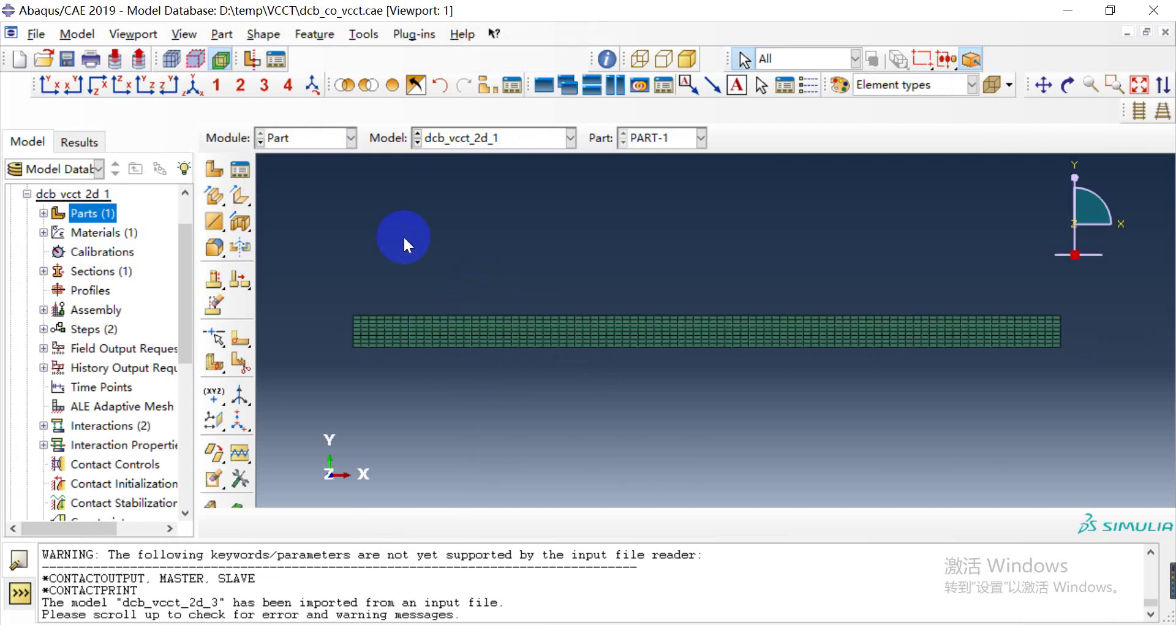
# Step: In the Property module, inspect the definition of material BMAT
pyautogui.click(260, 142)
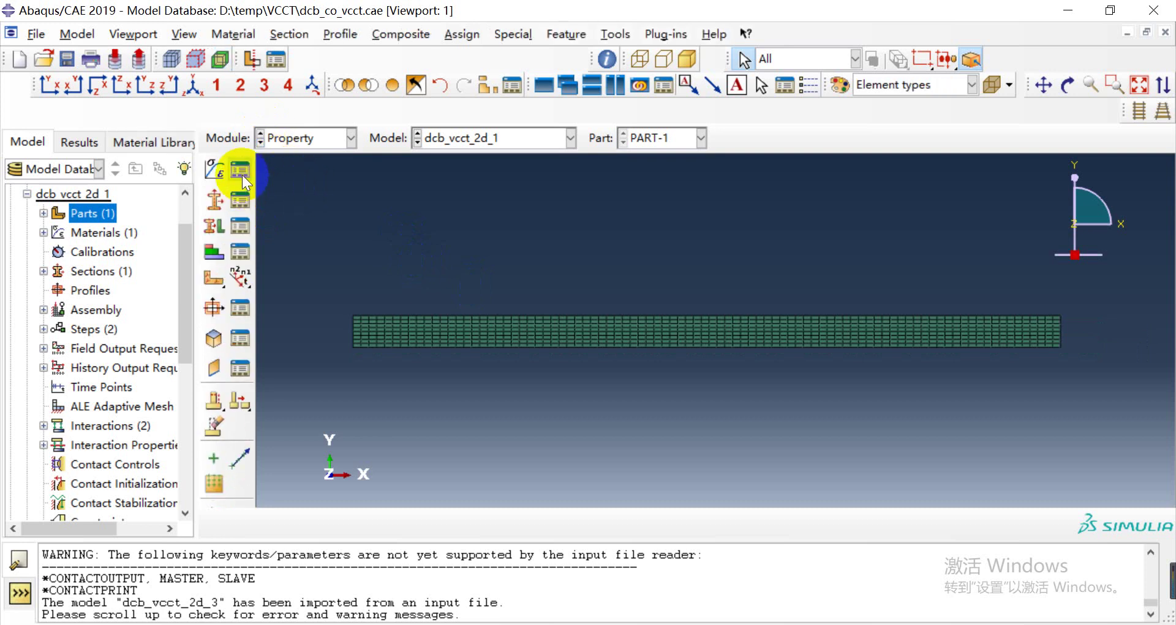
pyautogui.click(240, 170)
pyautogui.moveTo(301, 199); pyautogui.dragTo(219, 211)
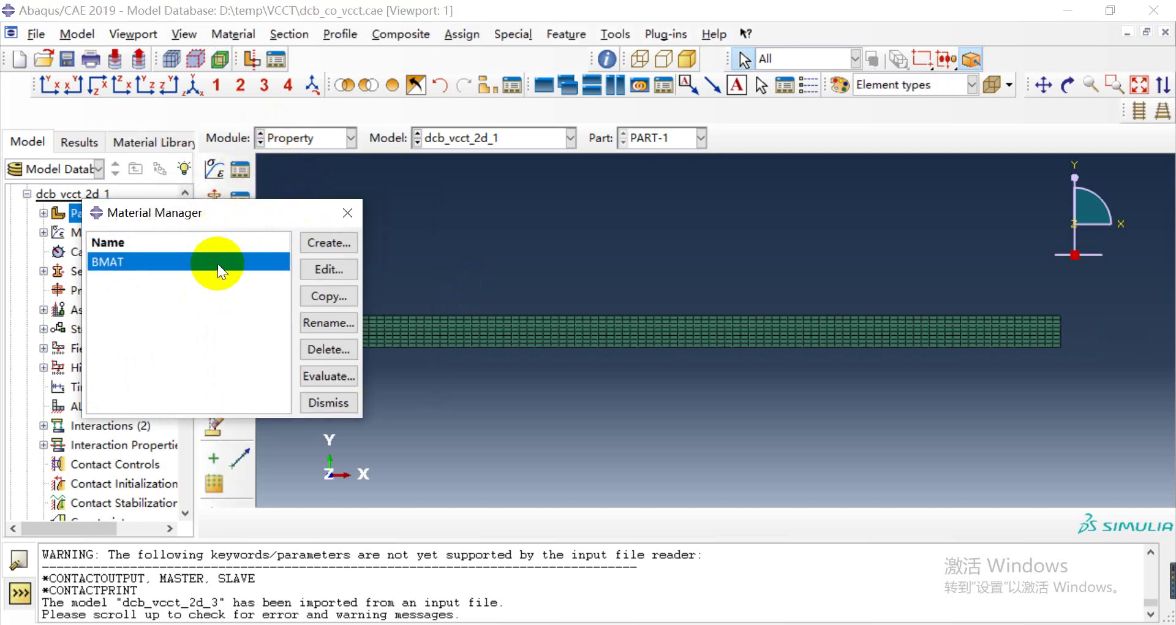
pyautogui.doubleClick(218, 264)
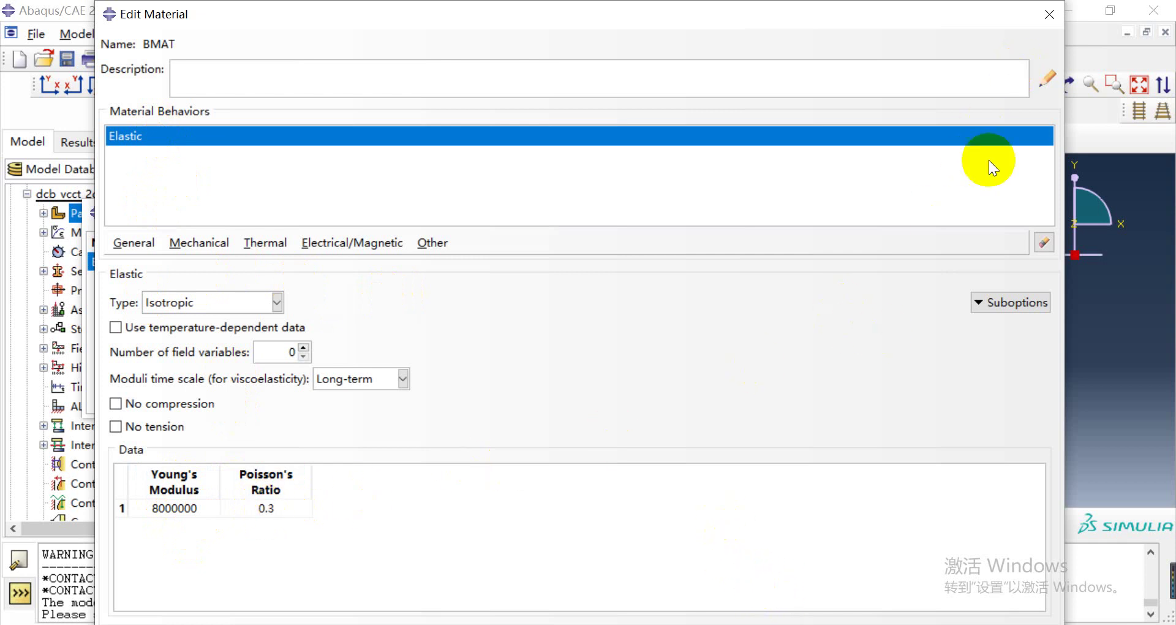
pyautogui.click(1049, 15)
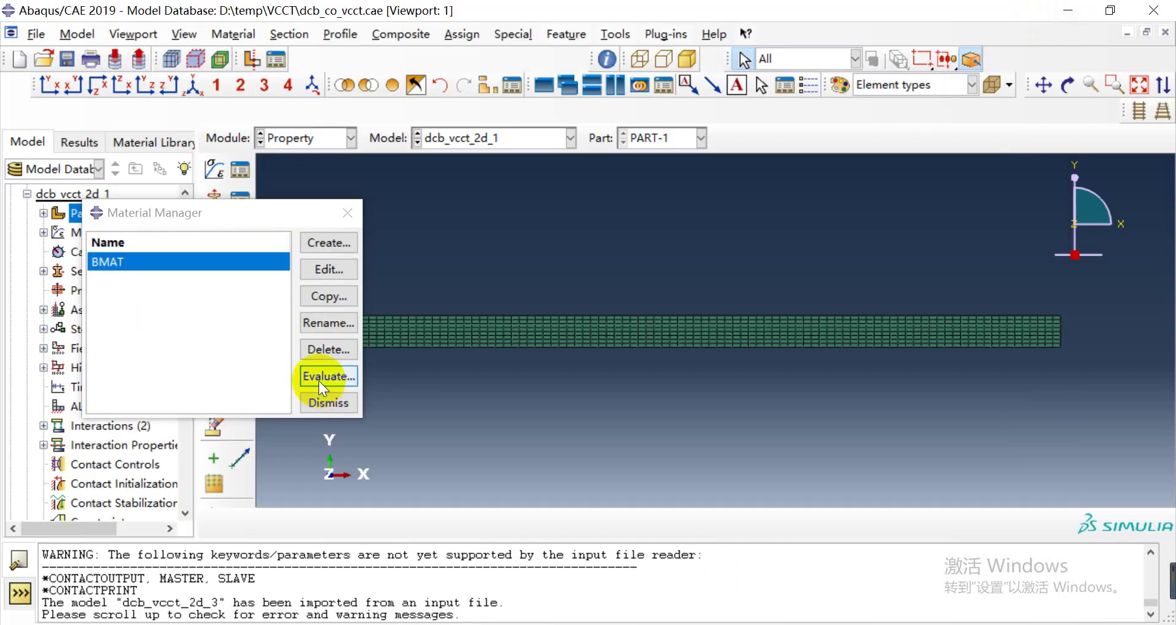
pyautogui.click(347, 213)
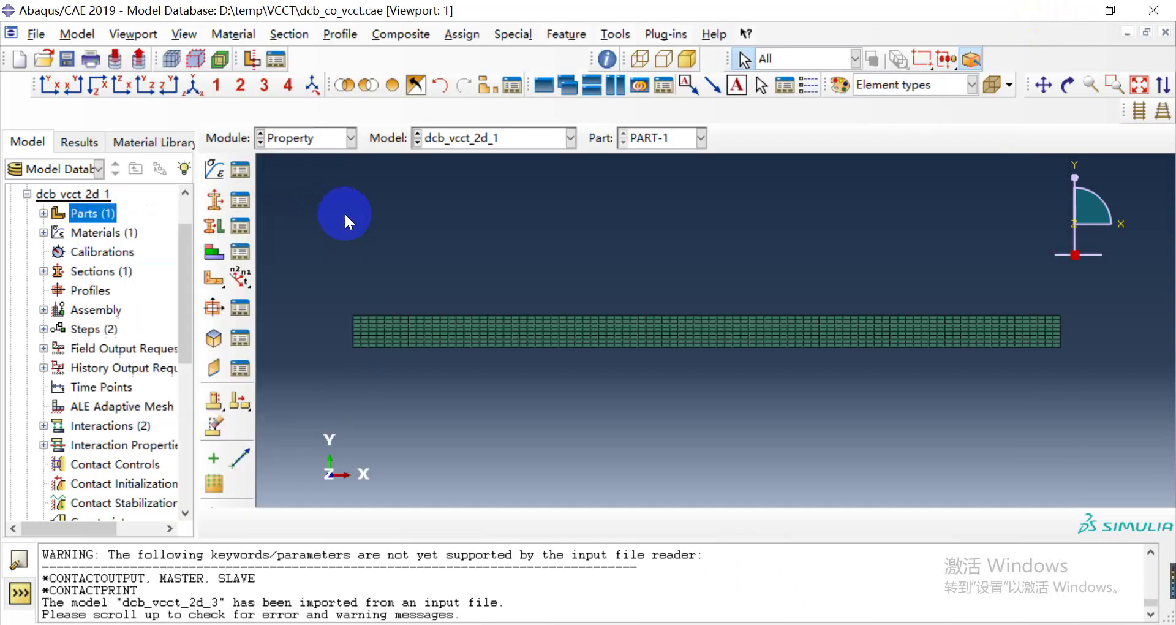
# Step: Review section Section-1-EBASE and its assignment to region EBASE without changes
pyautogui.click(244, 201)
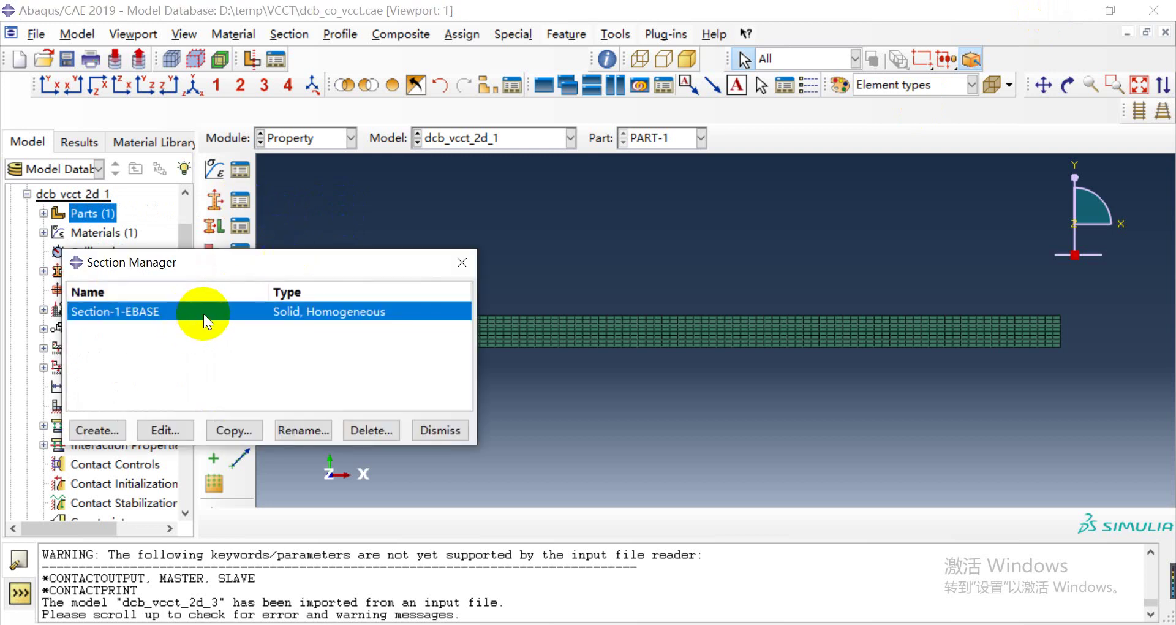
pyautogui.click(460, 264)
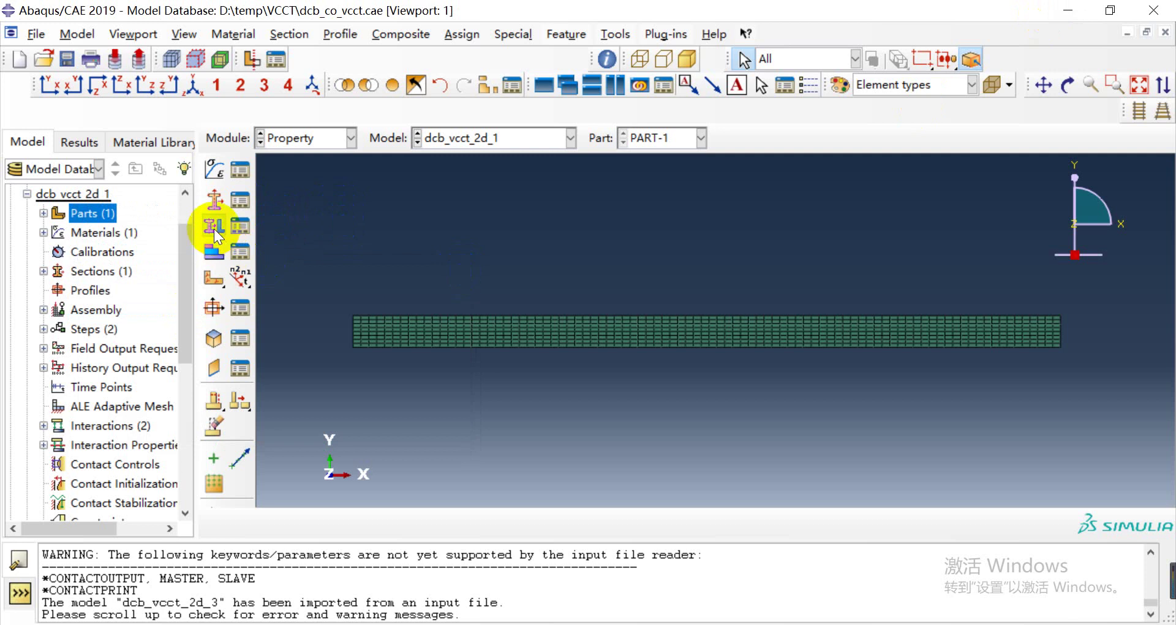
pyautogui.click(234, 225)
pyautogui.click(314, 259)
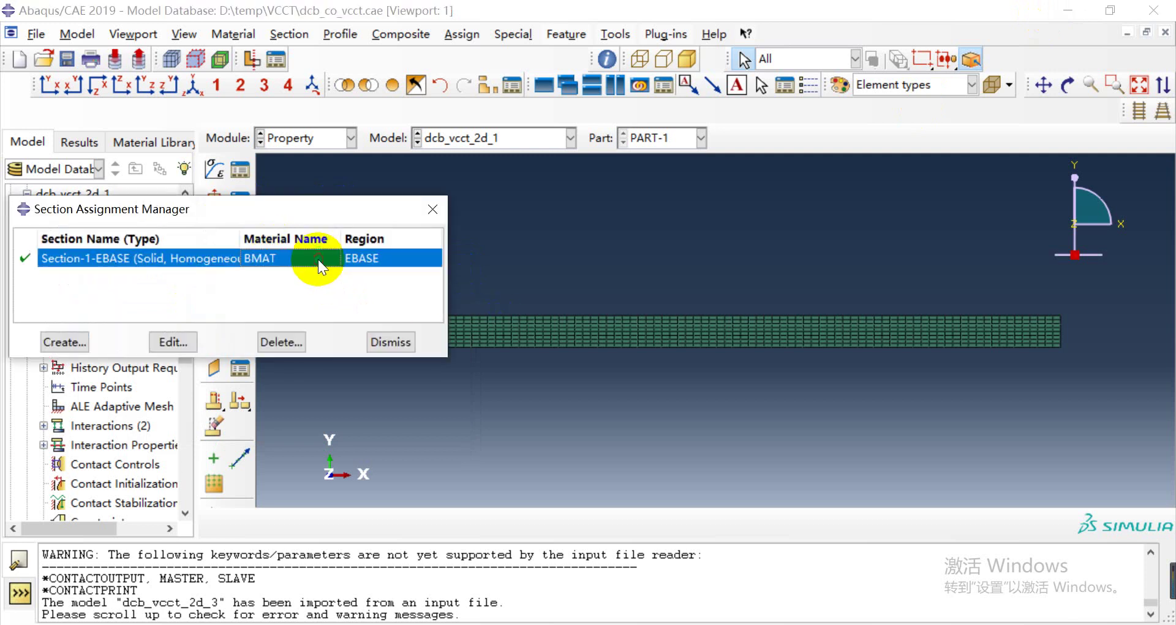
pyautogui.doubleClick(318, 259)
pyautogui.click(300, 499)
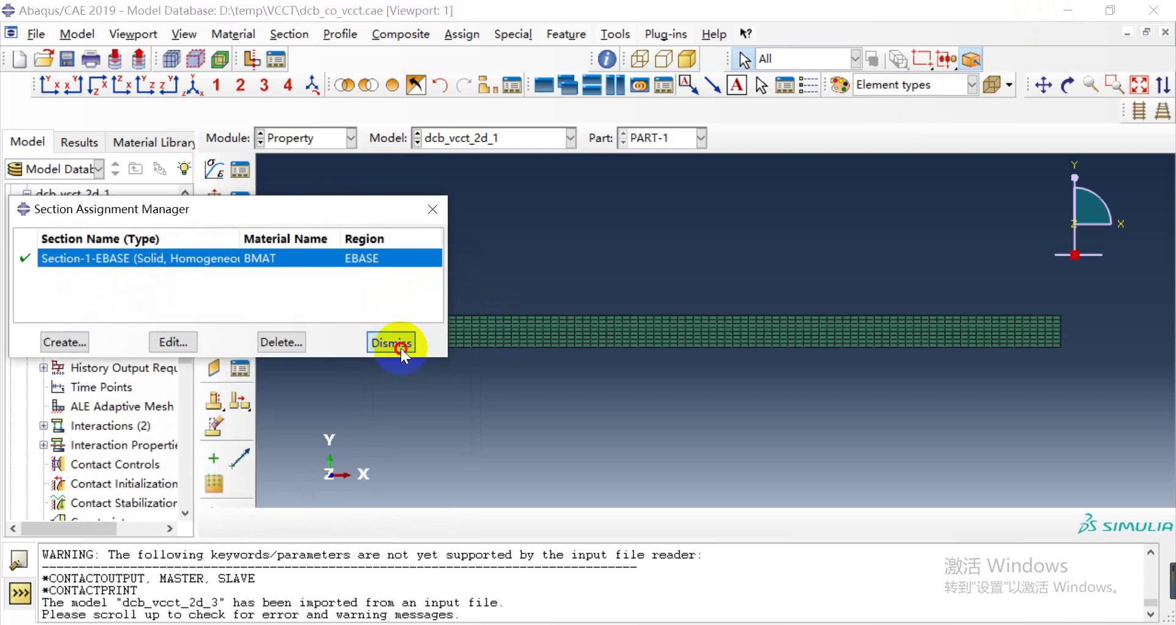
pyautogui.click(391, 341)
pyautogui.scroll(2, 365, 369)
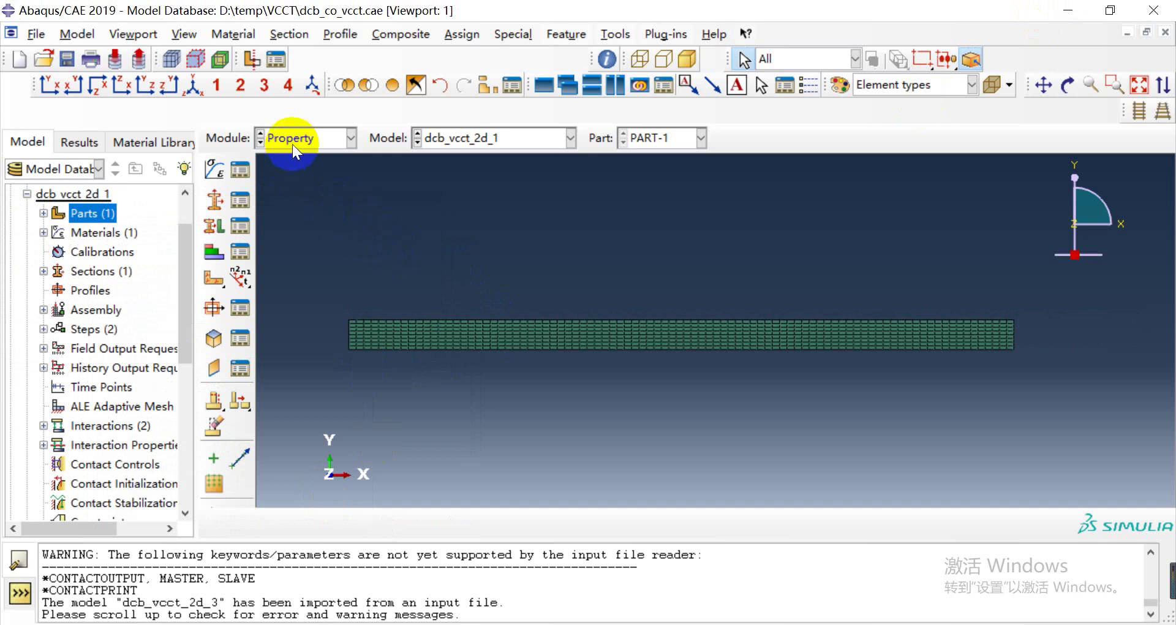
# Step: Run a detailed mesh query by element type: 910 nodes, 720 linear CPE4 quadrilaterals
pyautogui.click(609, 59)
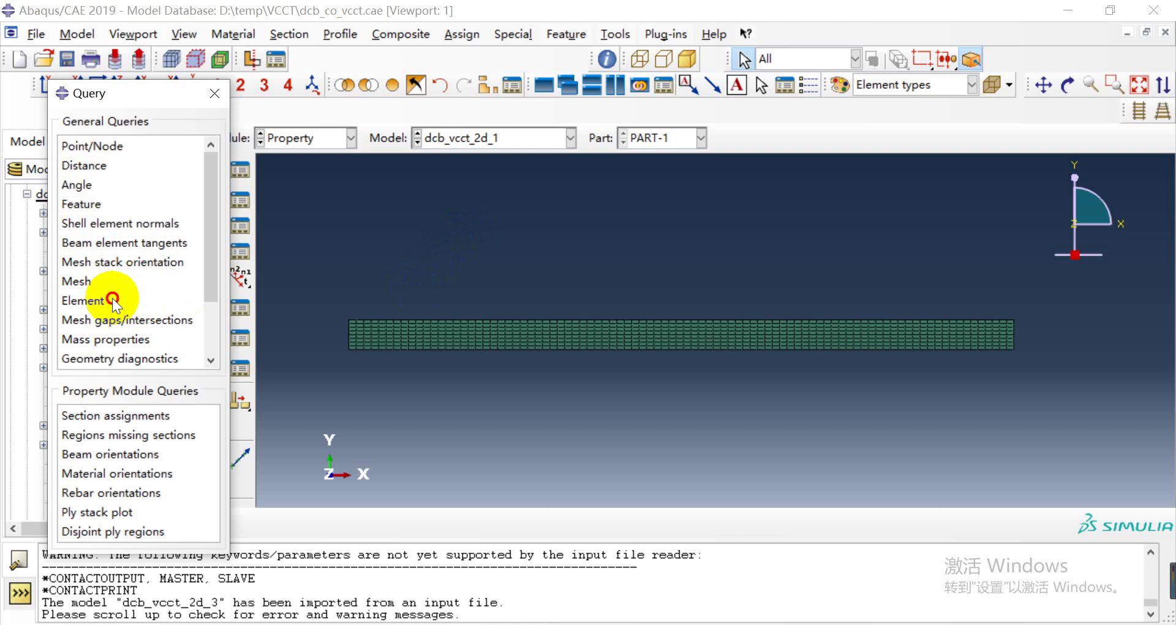
pyautogui.click(92, 280)
pyautogui.click(395, 522)
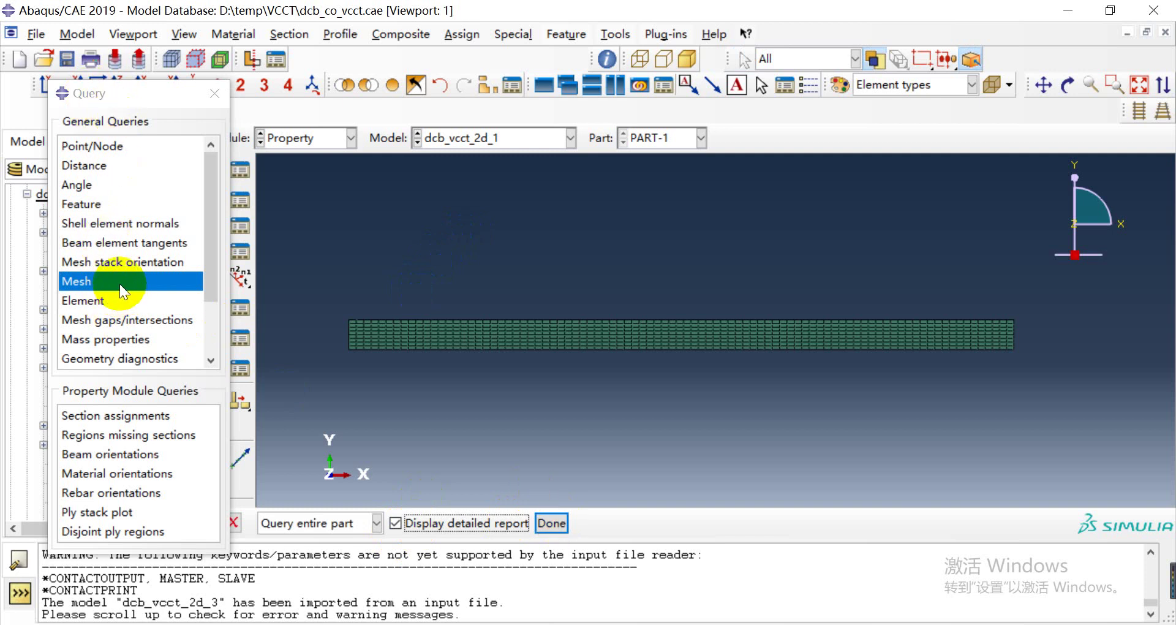
pyautogui.click(545, 525)
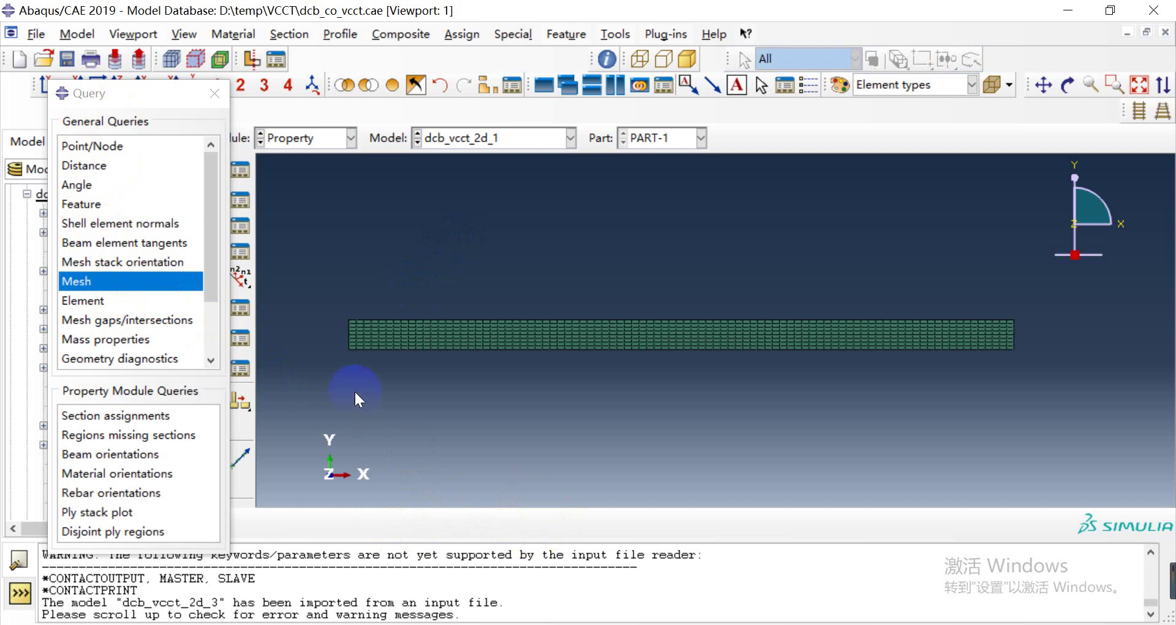
pyautogui.click(147, 256)
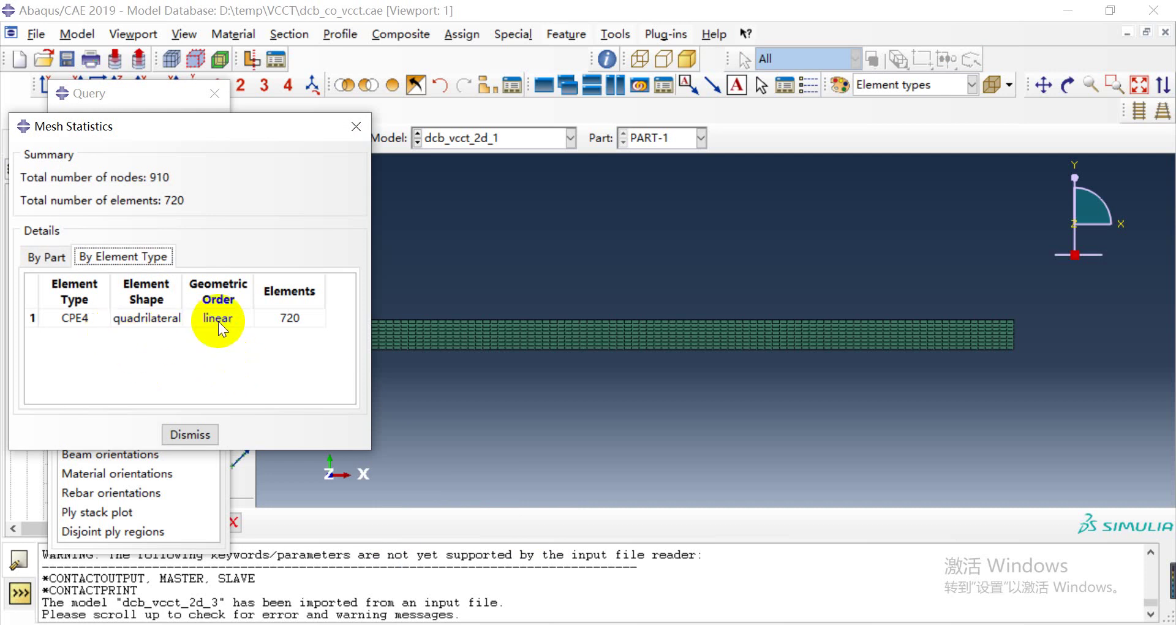
pyautogui.moveTo(811, 355); pyautogui.dragTo(667, 324)
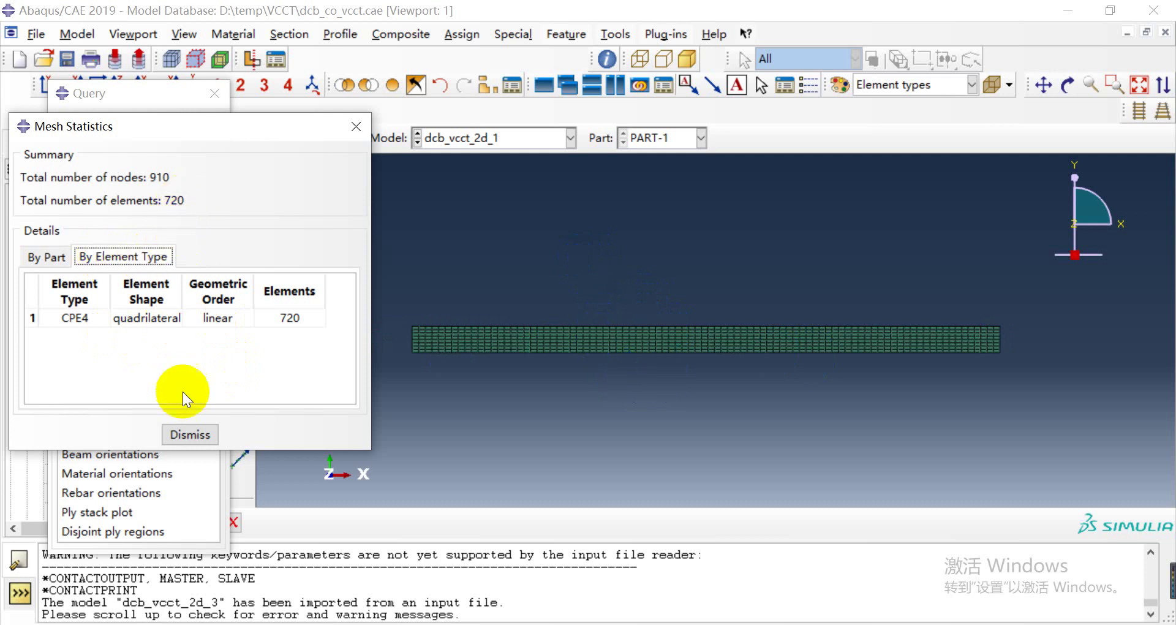
pyautogui.click(188, 434)
pyautogui.click(215, 93)
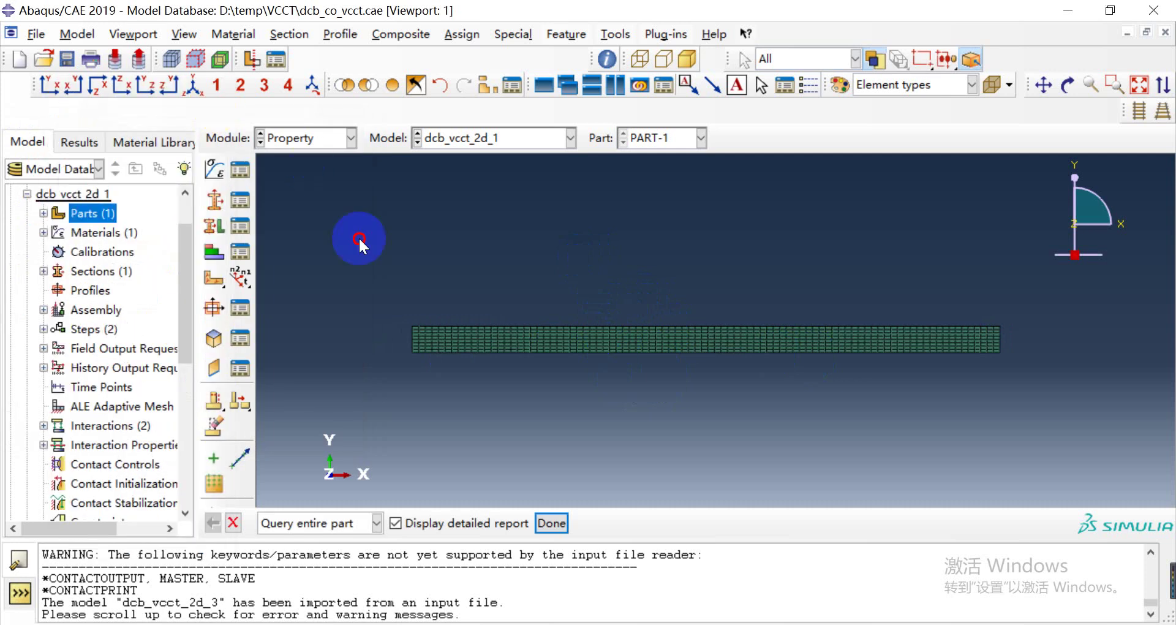
pyautogui.click(232, 523)
pyautogui.scroll(3, 354, 305)
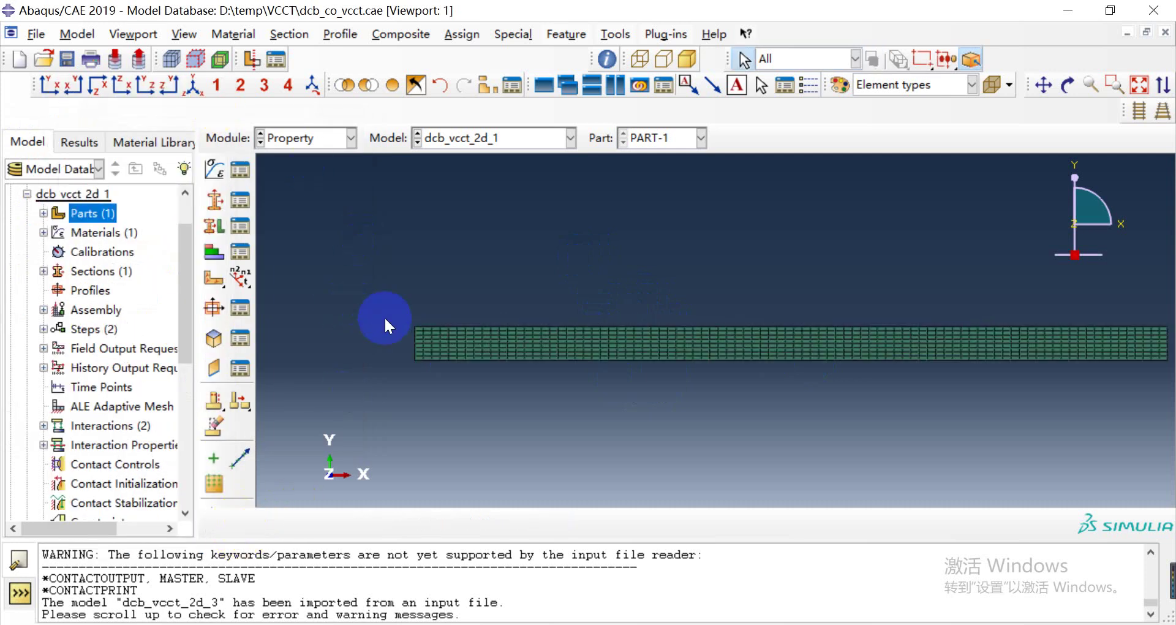
pyautogui.scroll(3, 389, 341)
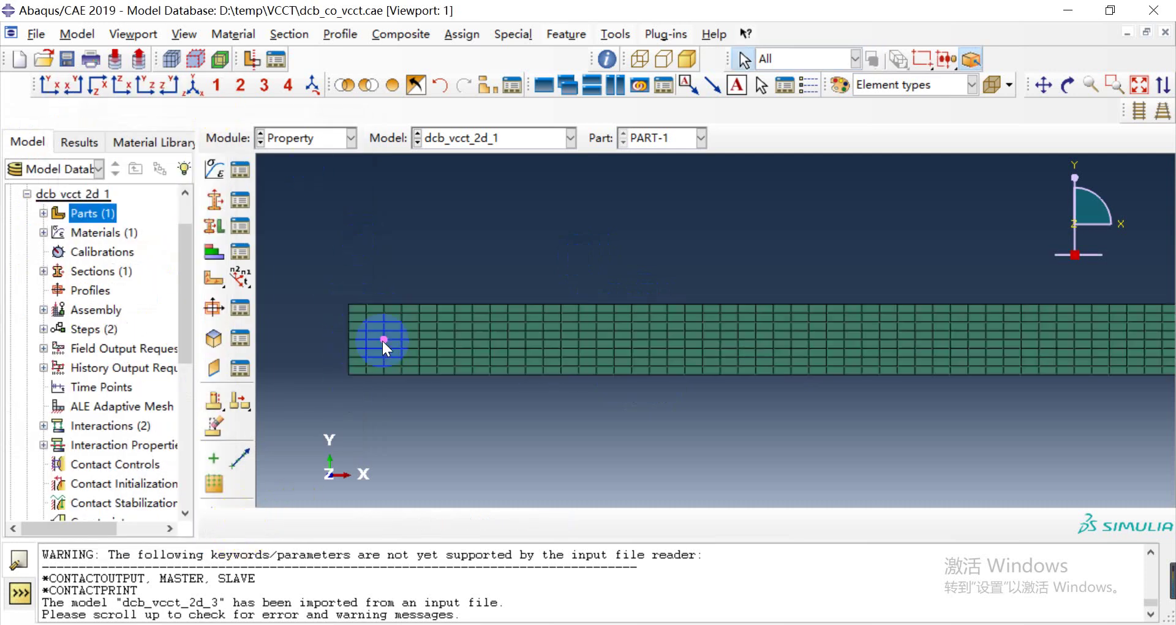
pyautogui.scroll(-2, 317, 367)
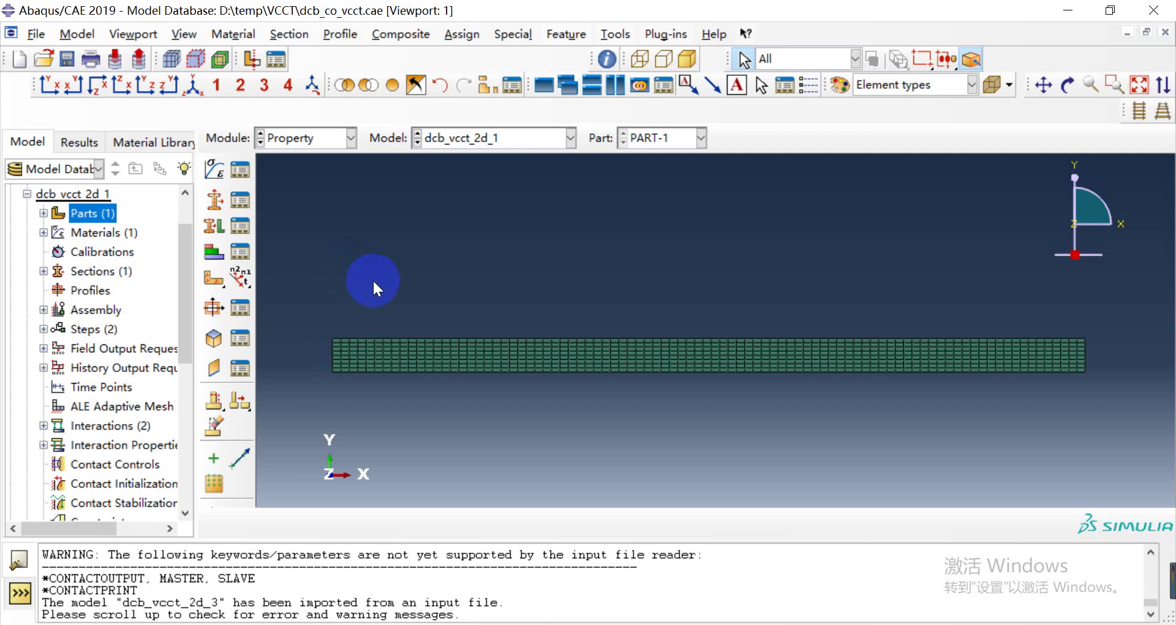
pyautogui.scroll(-3, 339, 350)
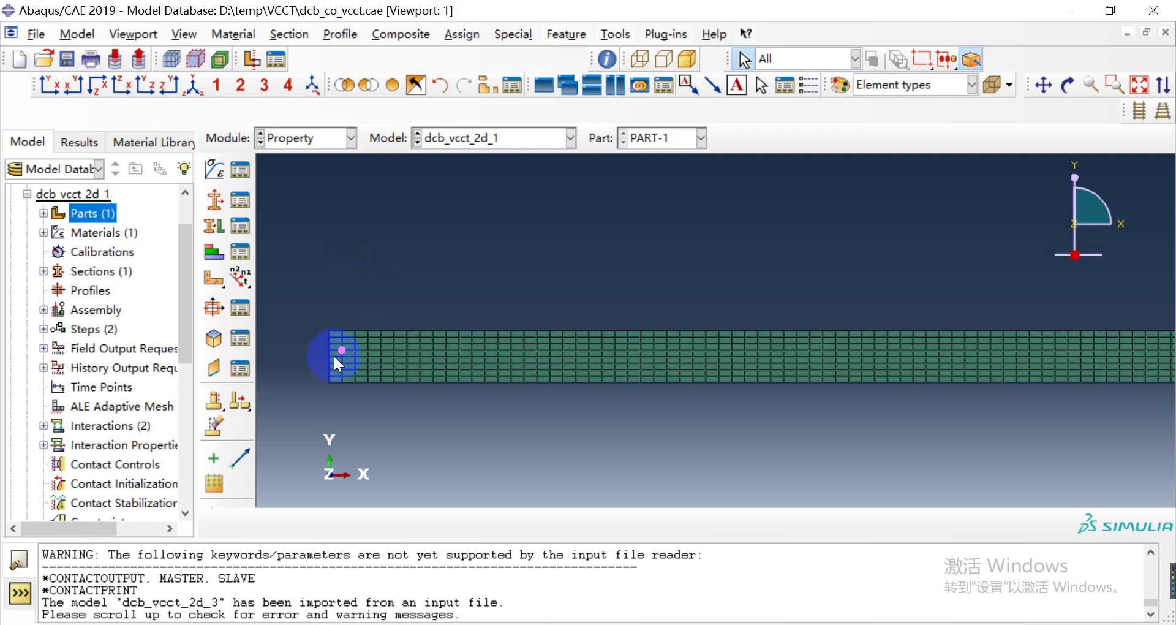
pyautogui.scroll(1, 344, 357)
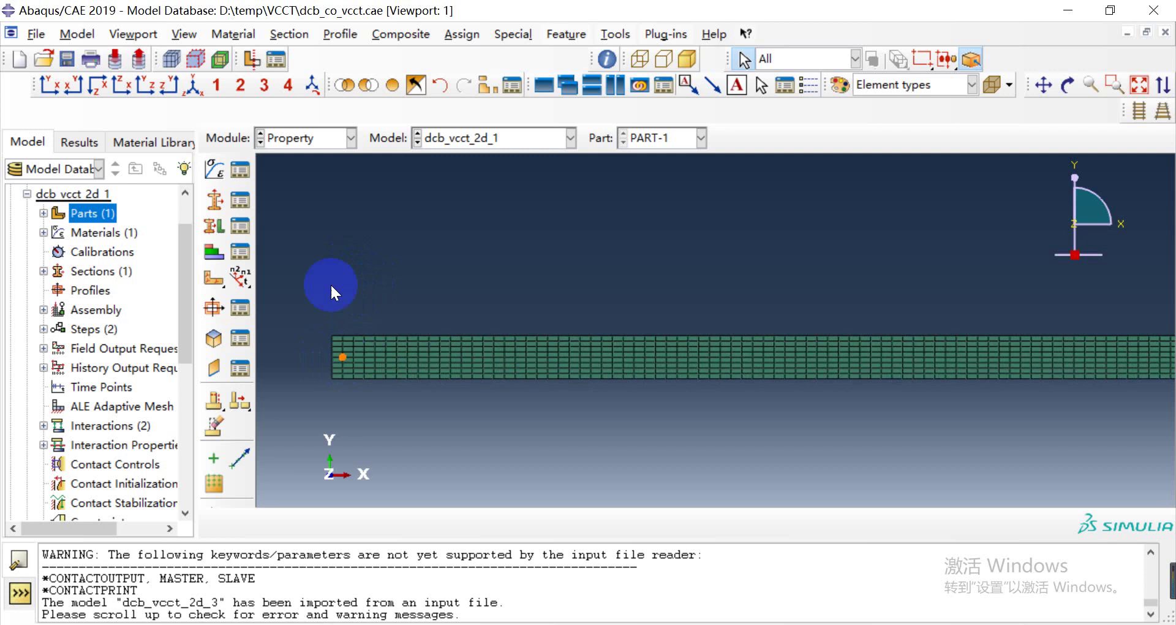
pyautogui.scroll(1, 324, 270)
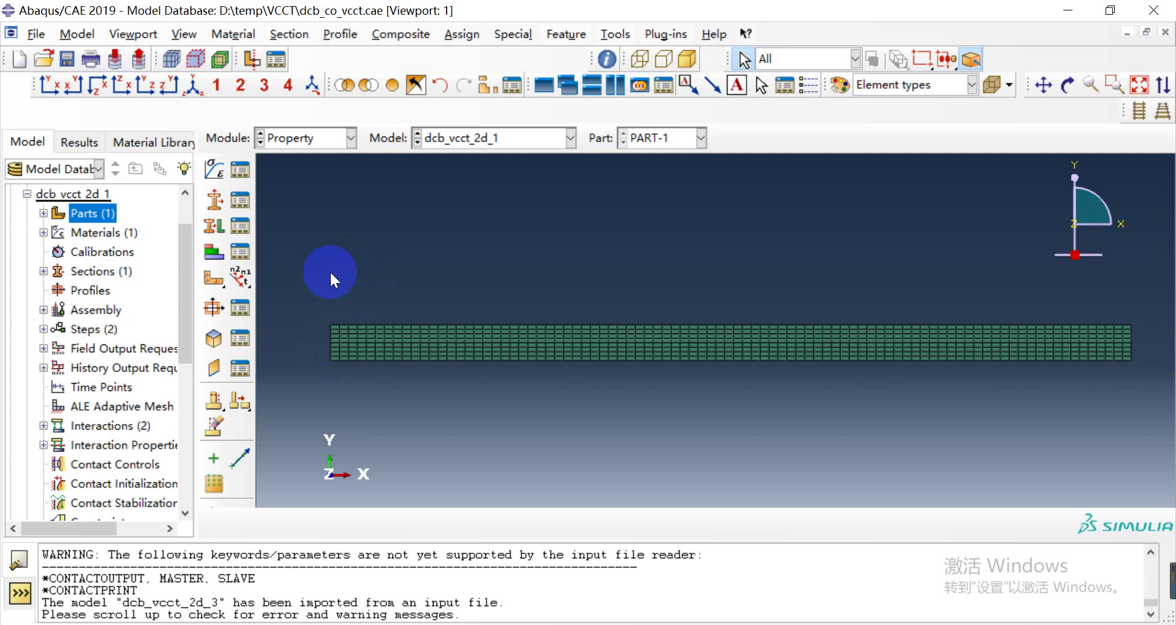
# Step: Switch to the Mesh module for PART-1, resize the message area, and bring up the Mesh menu
pyautogui.click(299, 141)
pyautogui.click(296, 274)
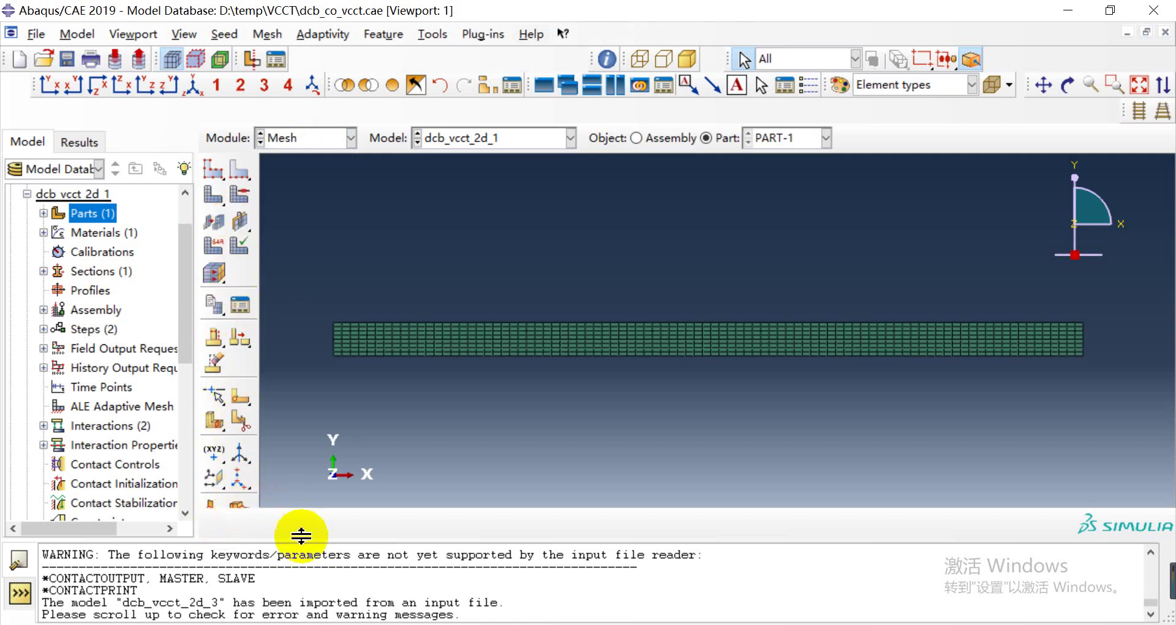
pyautogui.moveTo(300, 542); pyautogui.dragTo(304, 579)
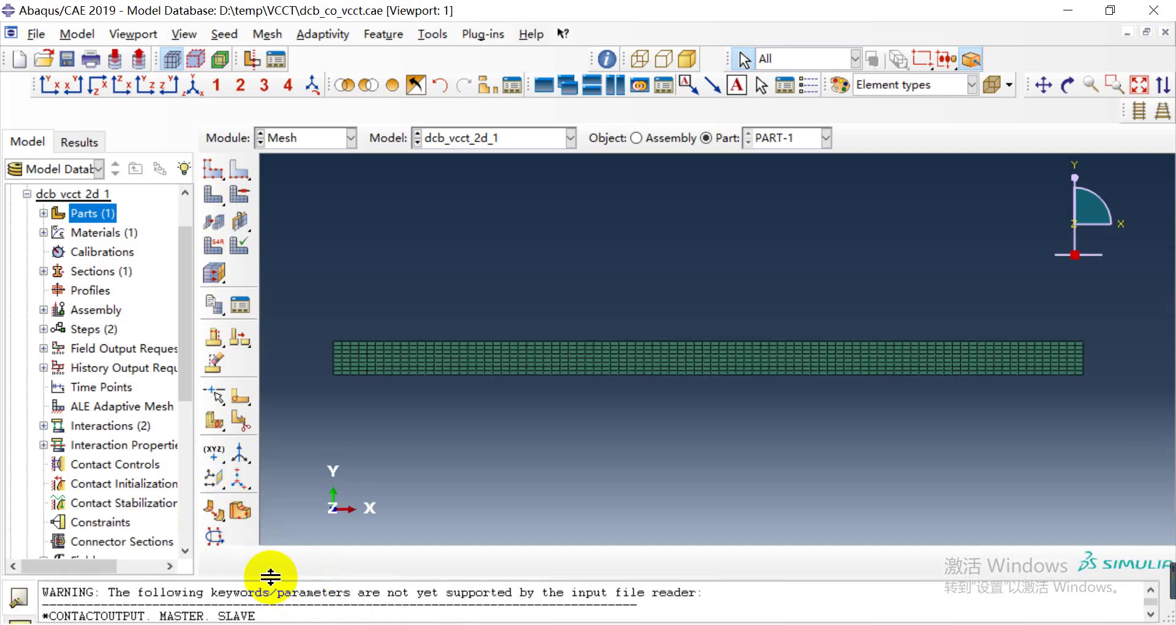
pyautogui.moveTo(268, 576); pyautogui.dragTo(266, 559)
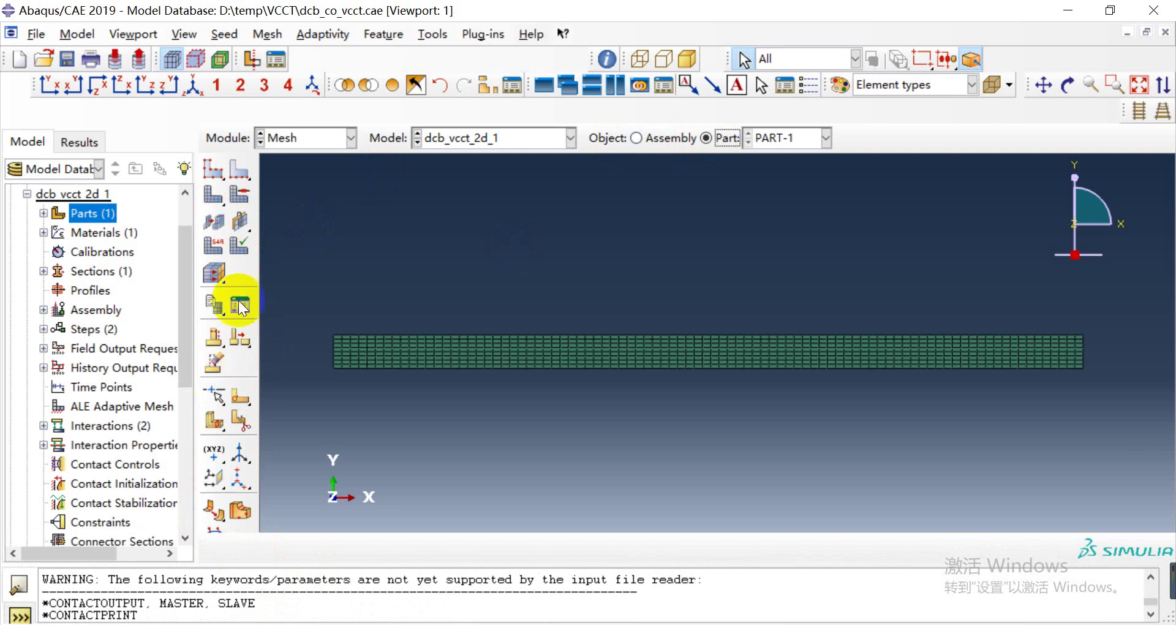
pyautogui.click(273, 37)
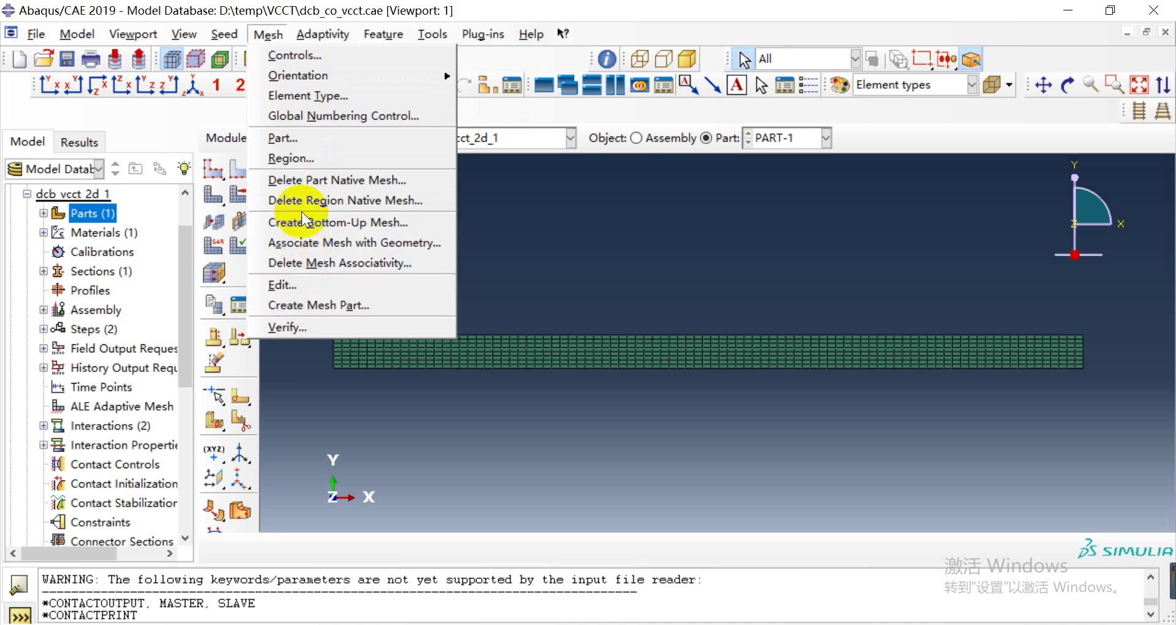
# Step: Start a node merge in Edit Mesh, box-selecting all beam nodes and accepting the tolerance
pyautogui.click(300, 289)
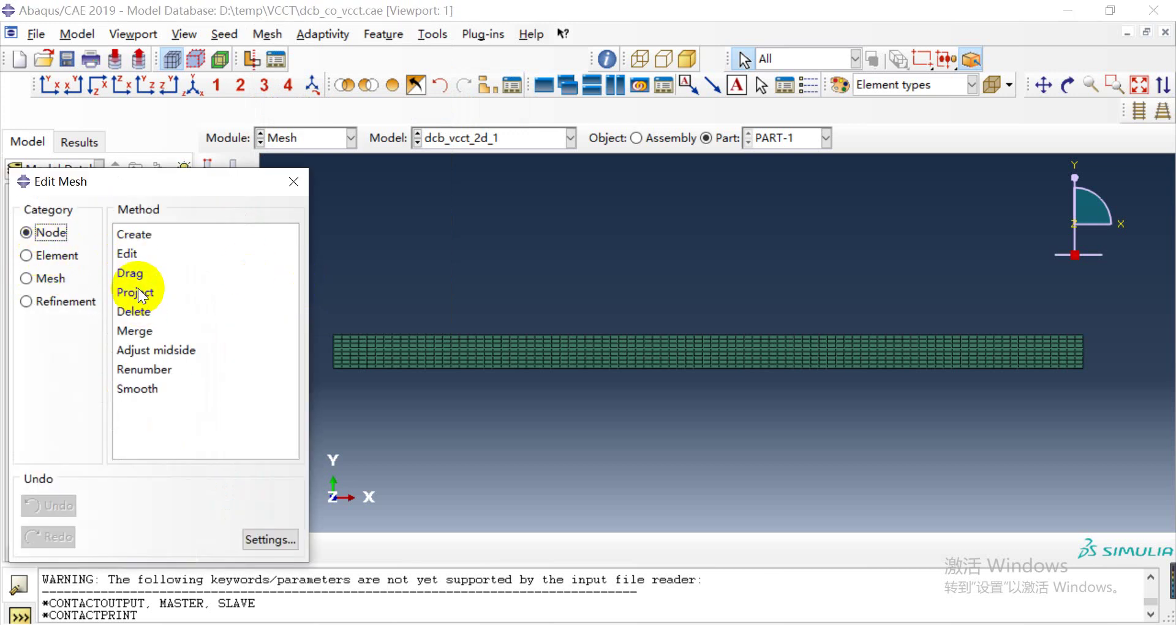
pyautogui.click(146, 331)
pyautogui.scroll(-2, 588, 331)
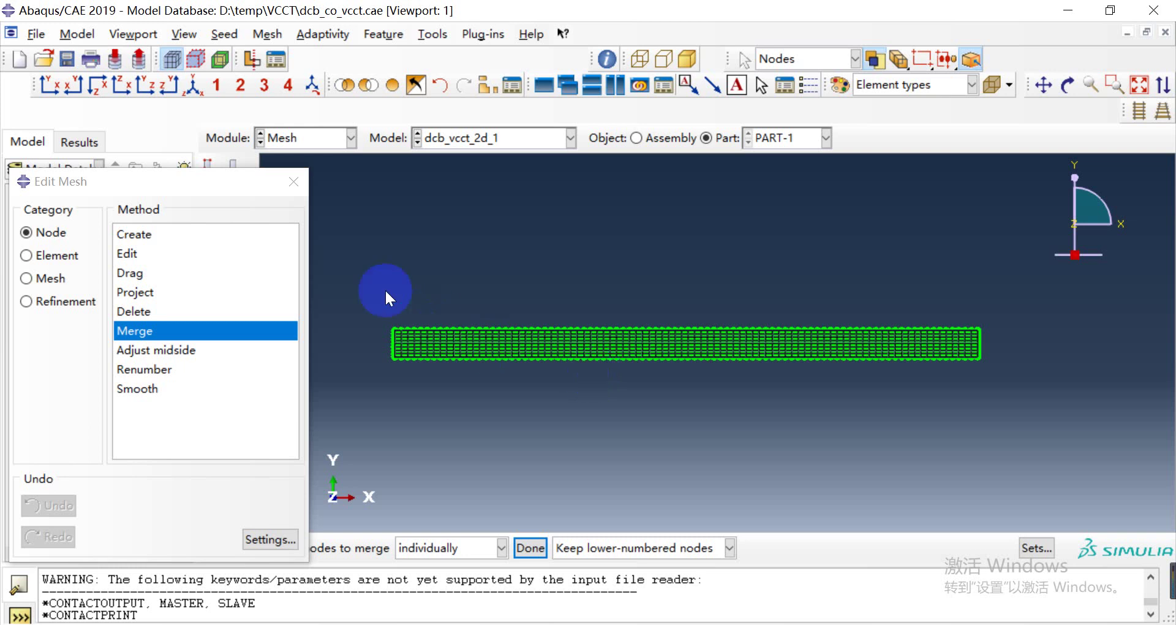
pyautogui.moveTo(365, 267); pyautogui.dragTo(1004, 423)
pyautogui.middleClick(964, 421)
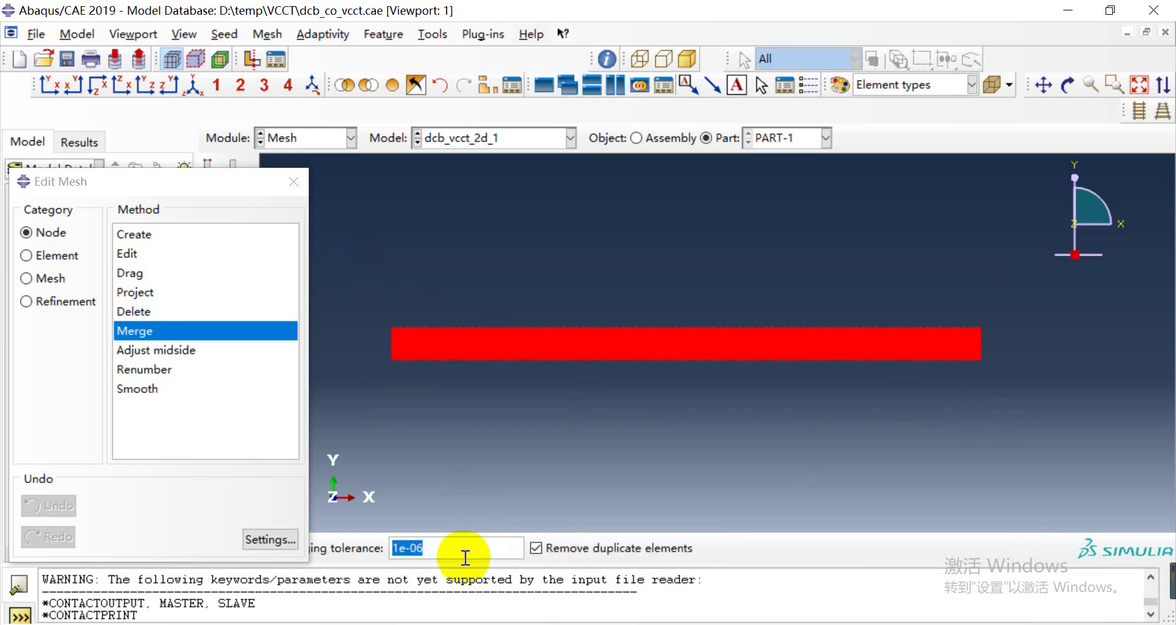
pyautogui.moveTo(177, 183); pyautogui.dragTo(164, 101)
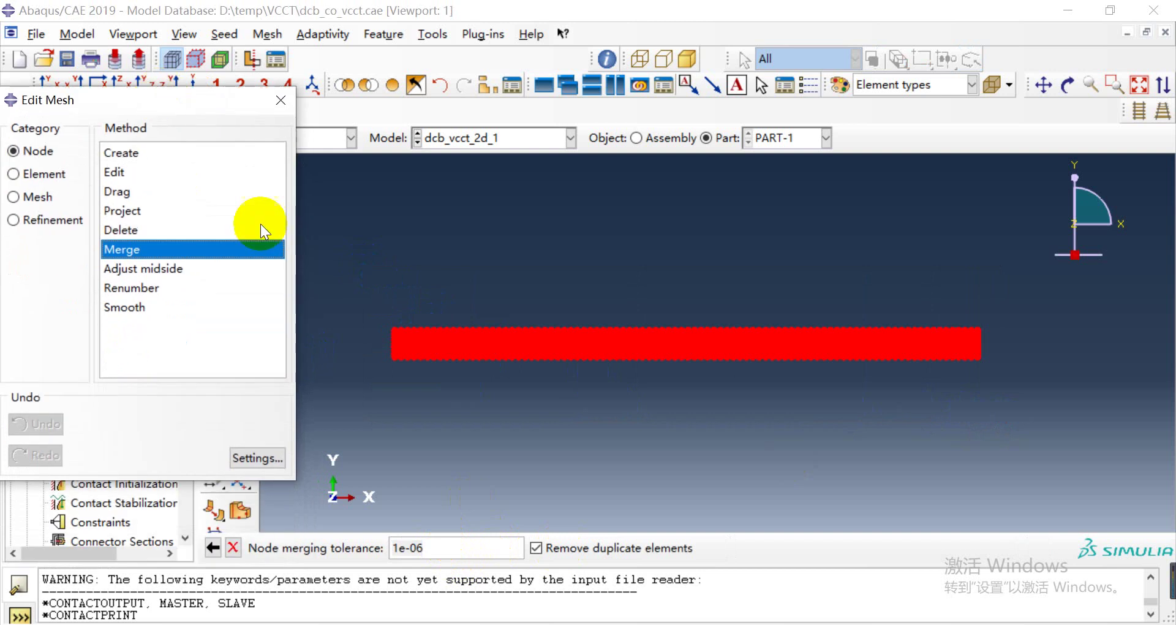
pyautogui.middleClick(427, 502)
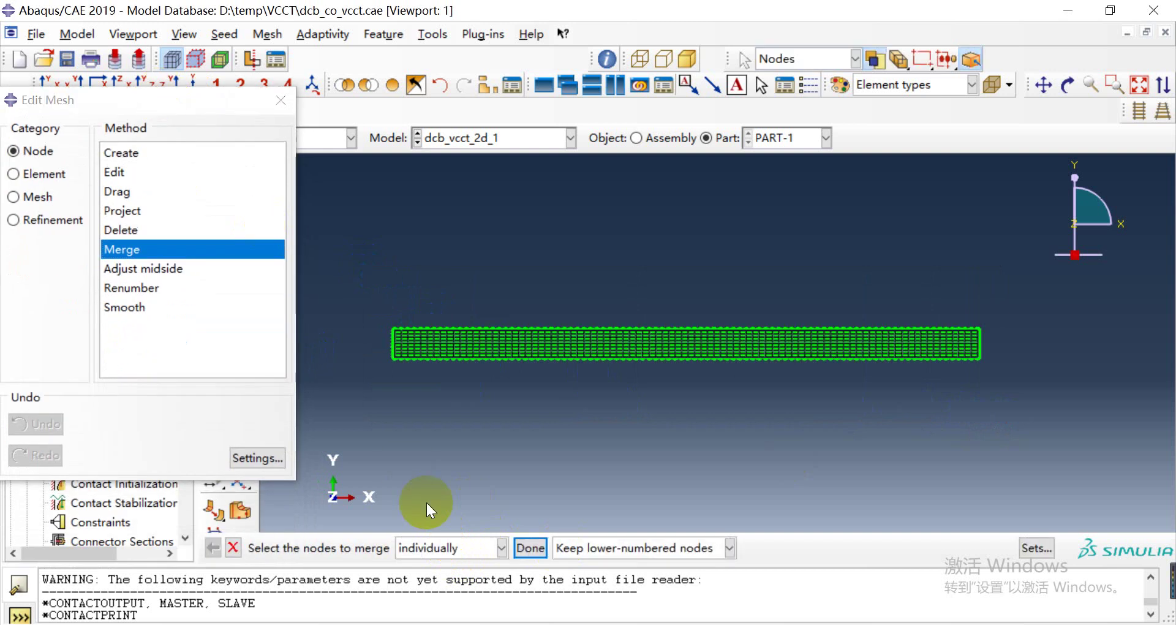
# Step: Reselect all nodes with 1e-06 tolerance and inspect the magenta mid-line duplicates awaiting merge
pyautogui.scroll(-2, 148, 595)
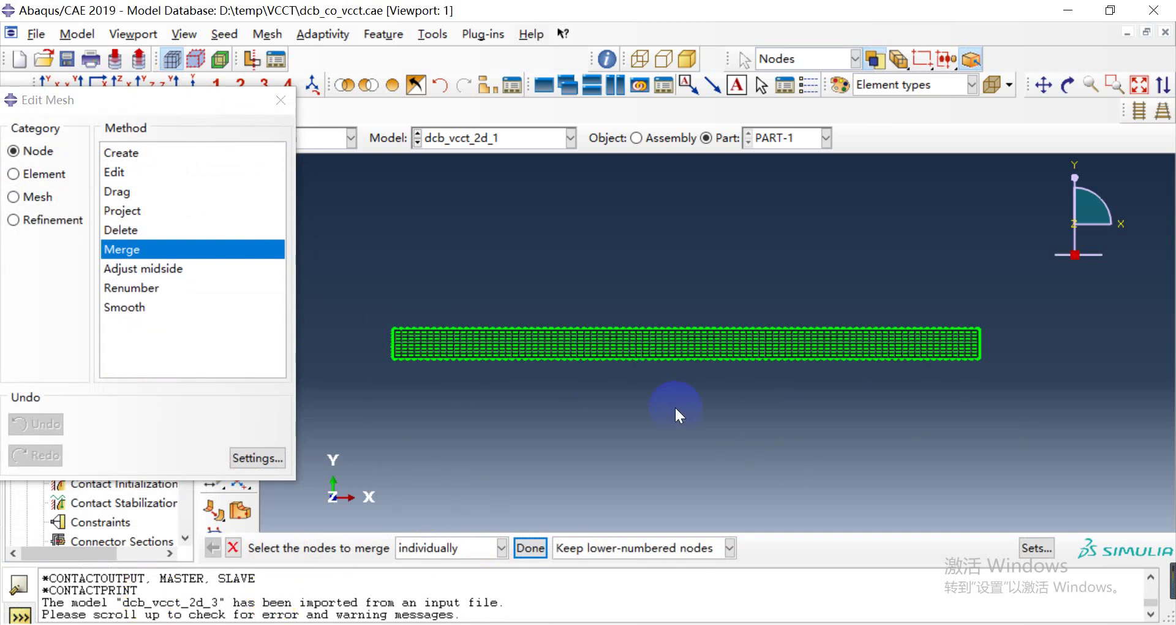
pyautogui.moveTo(333, 282); pyautogui.dragTo(1083, 433)
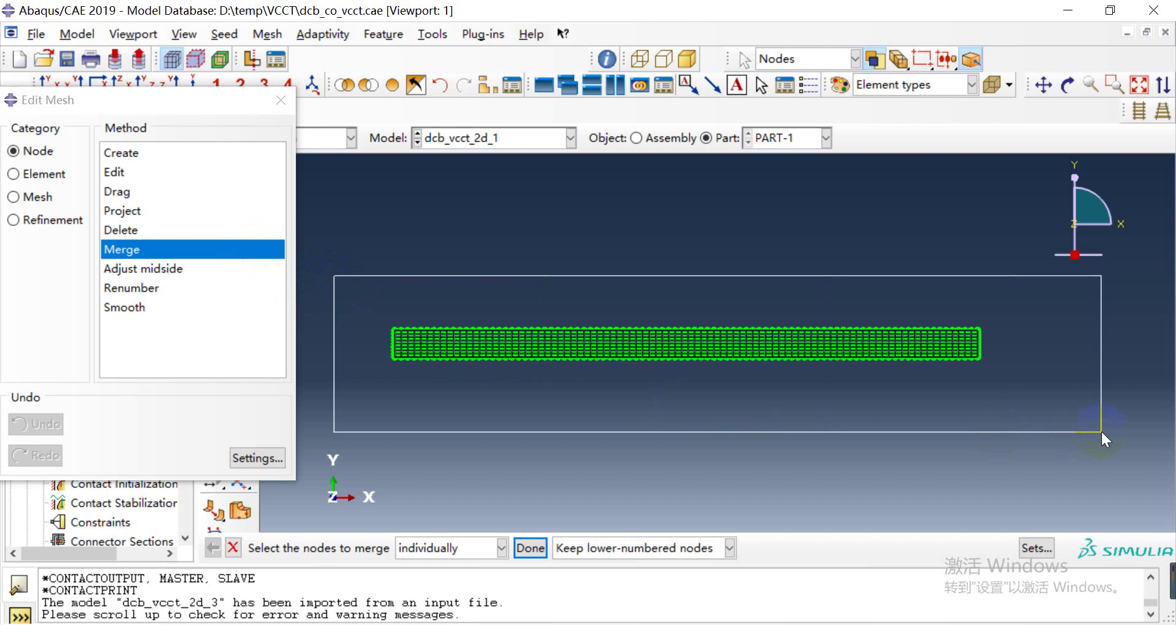
pyautogui.middleClick(864, 414)
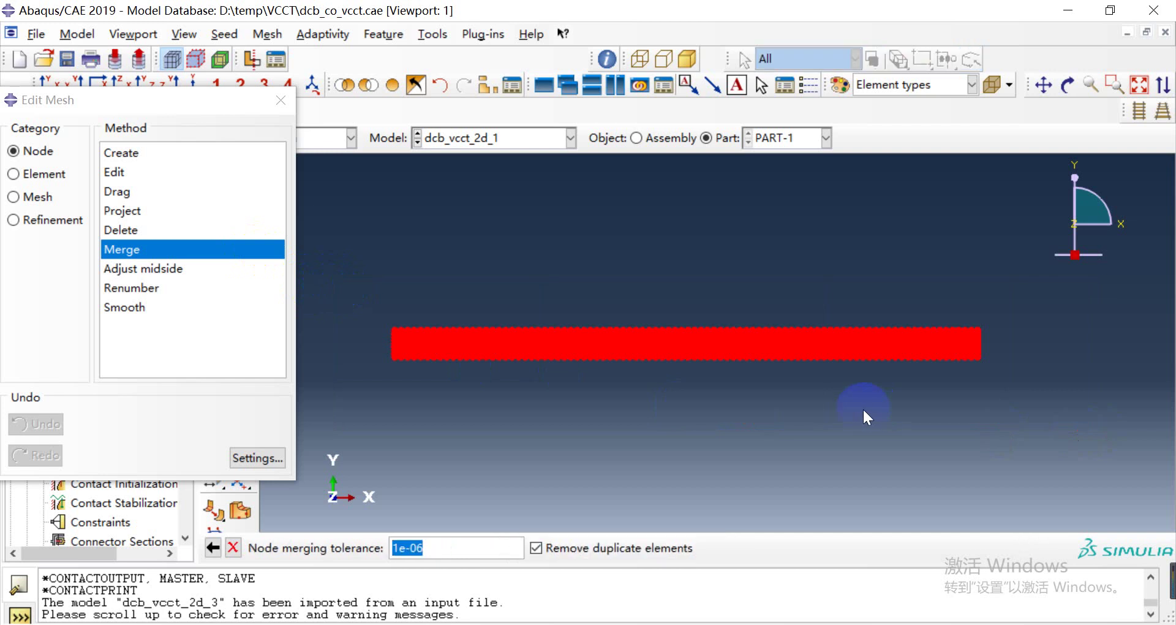
pyautogui.press('Return')
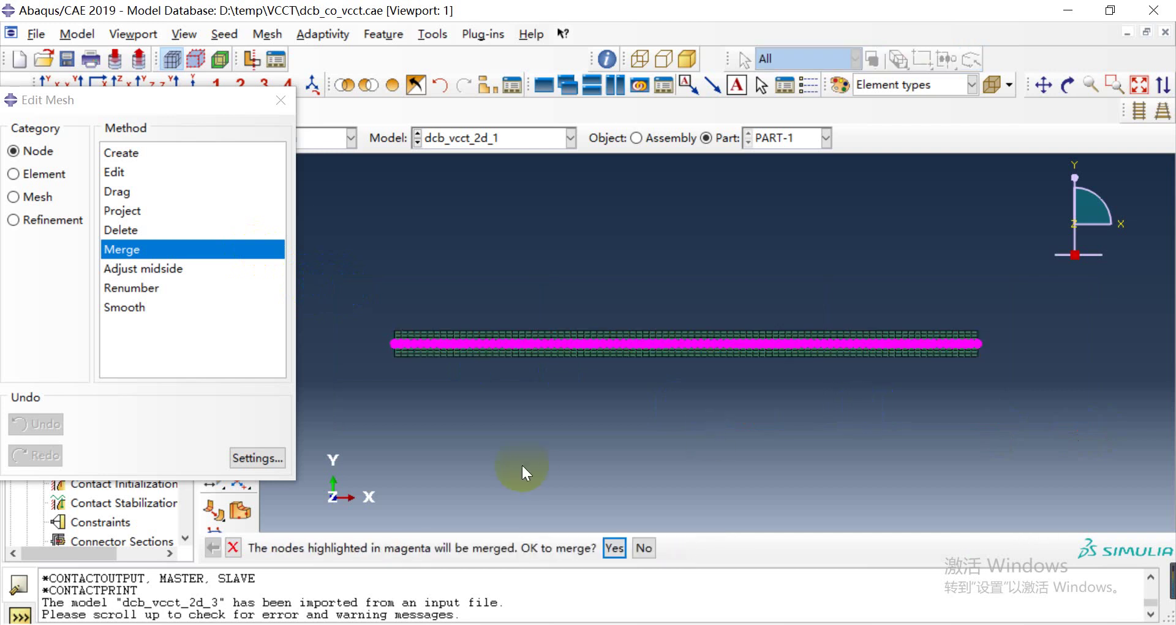
pyautogui.scroll(5, 456, 325)
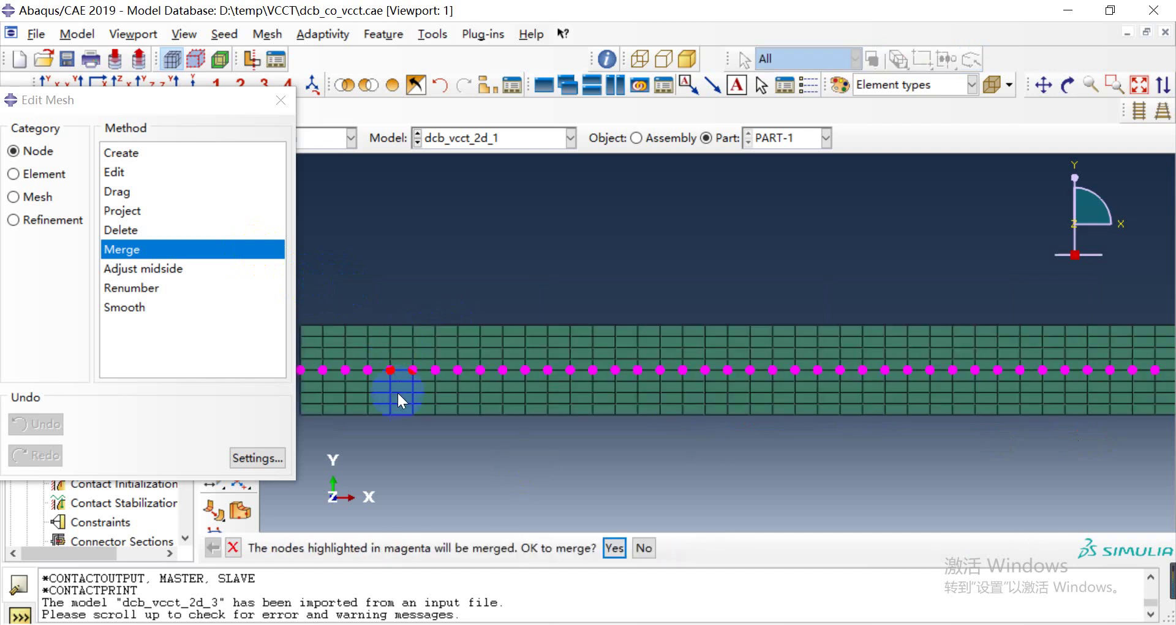
pyautogui.scroll(-3, 405, 387)
pyautogui.scroll(-2, 409, 384)
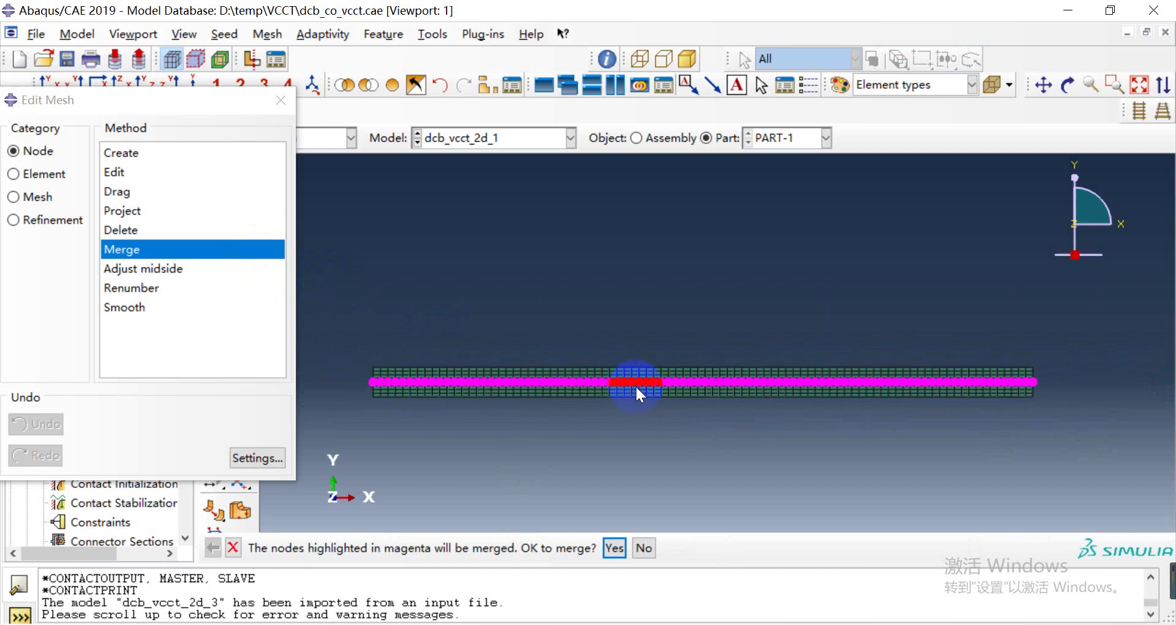
pyautogui.scroll(2, 388, 380)
pyautogui.scroll(-1, 388, 381)
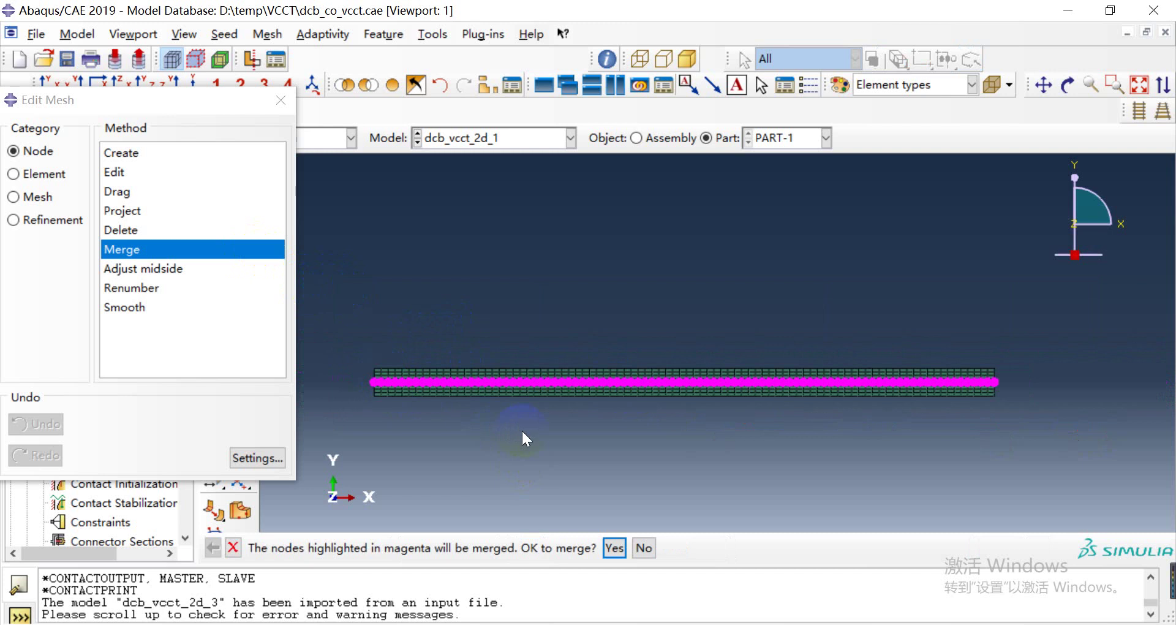
pyautogui.scroll(1, 439, 383)
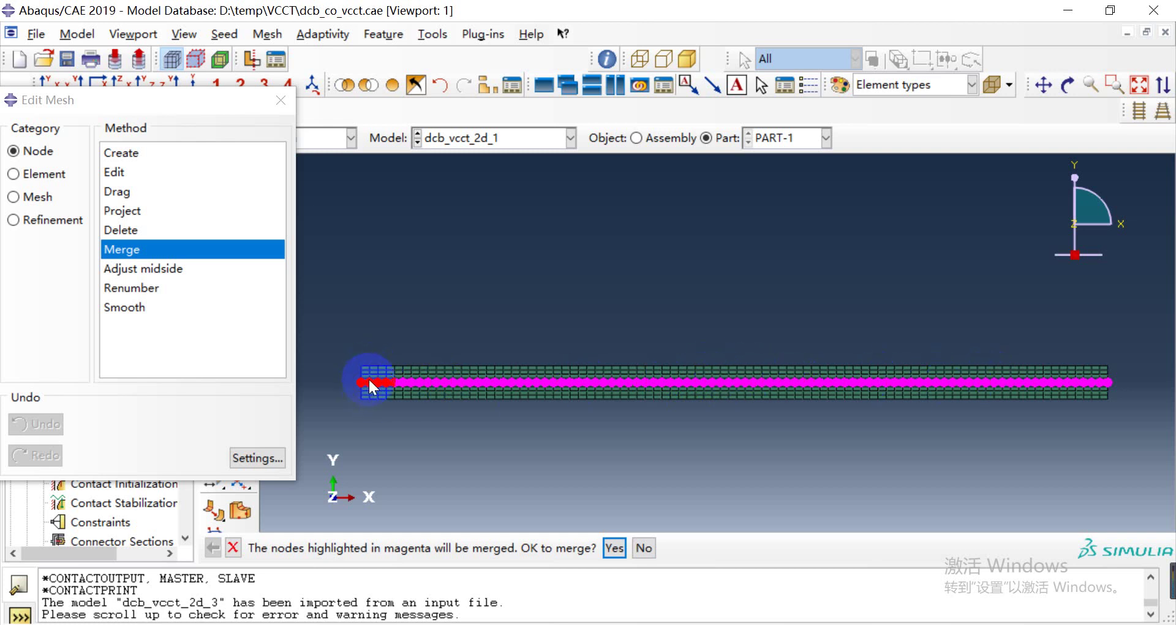
pyautogui.scroll(3, 365, 382)
pyautogui.scroll(1, 365, 390)
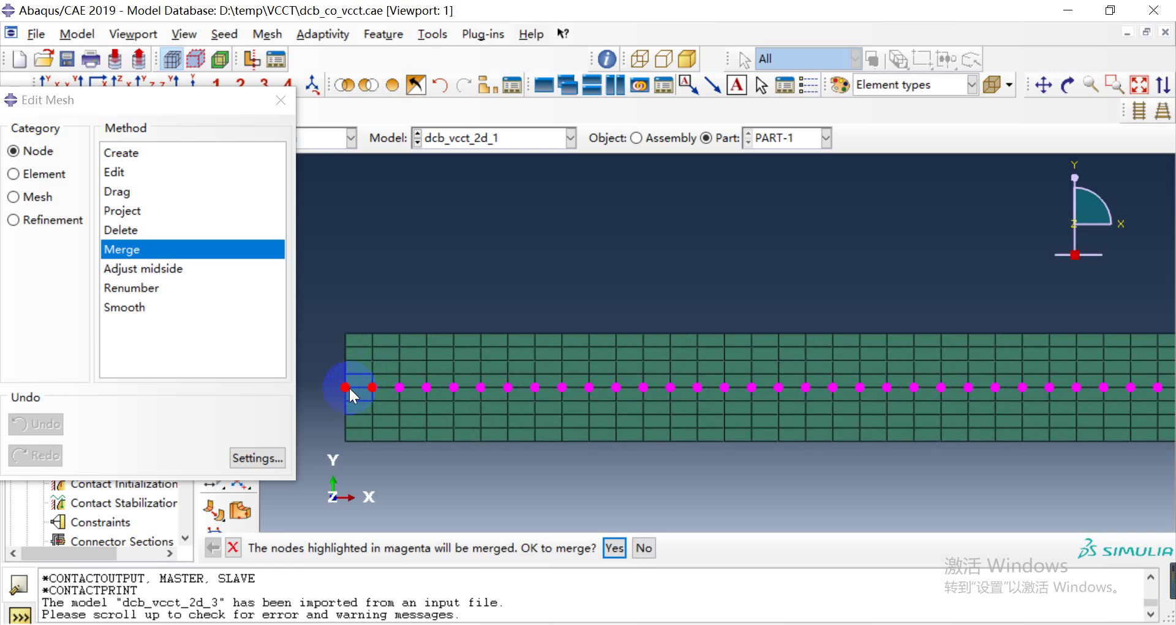
pyautogui.scroll(-5, 406, 396)
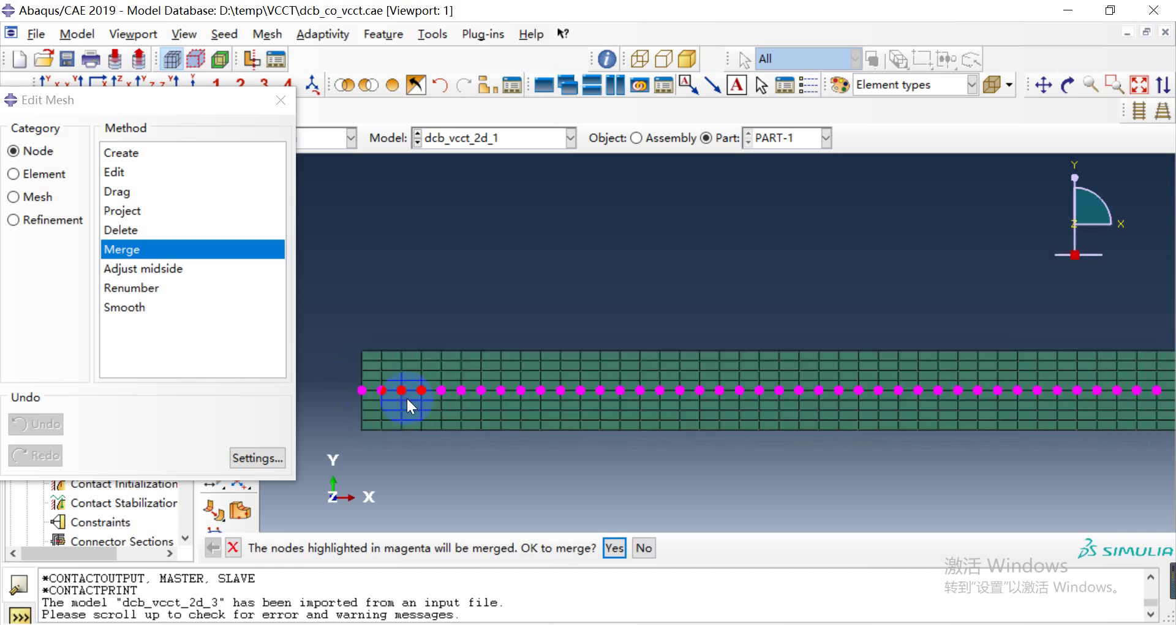
pyautogui.scroll(1, 609, 454)
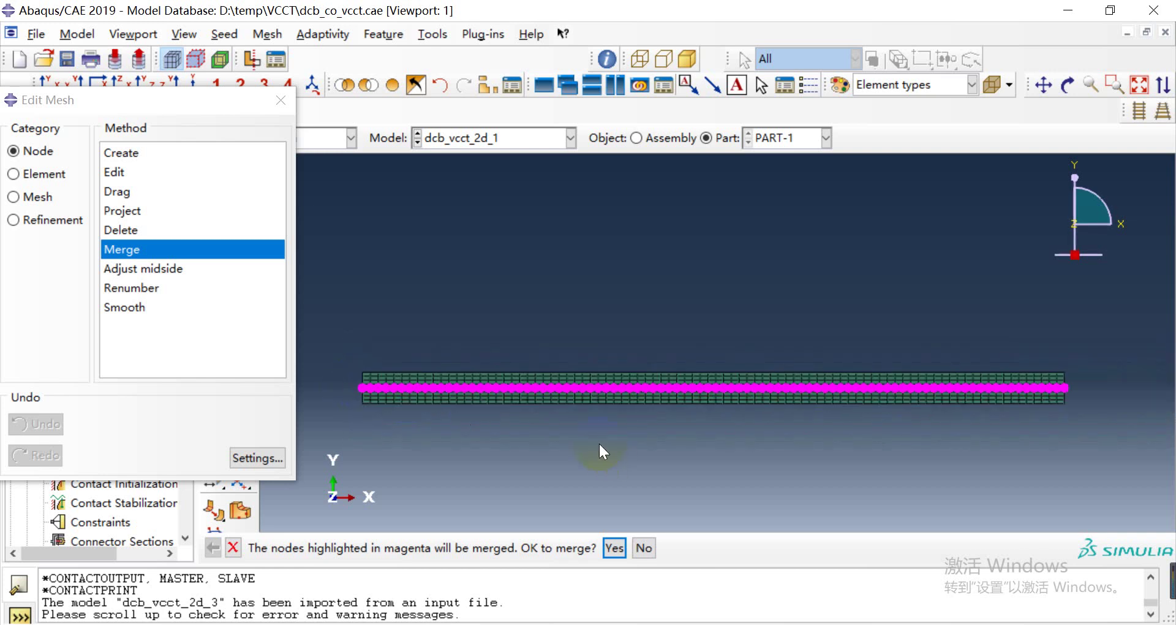
pyautogui.click(284, 102)
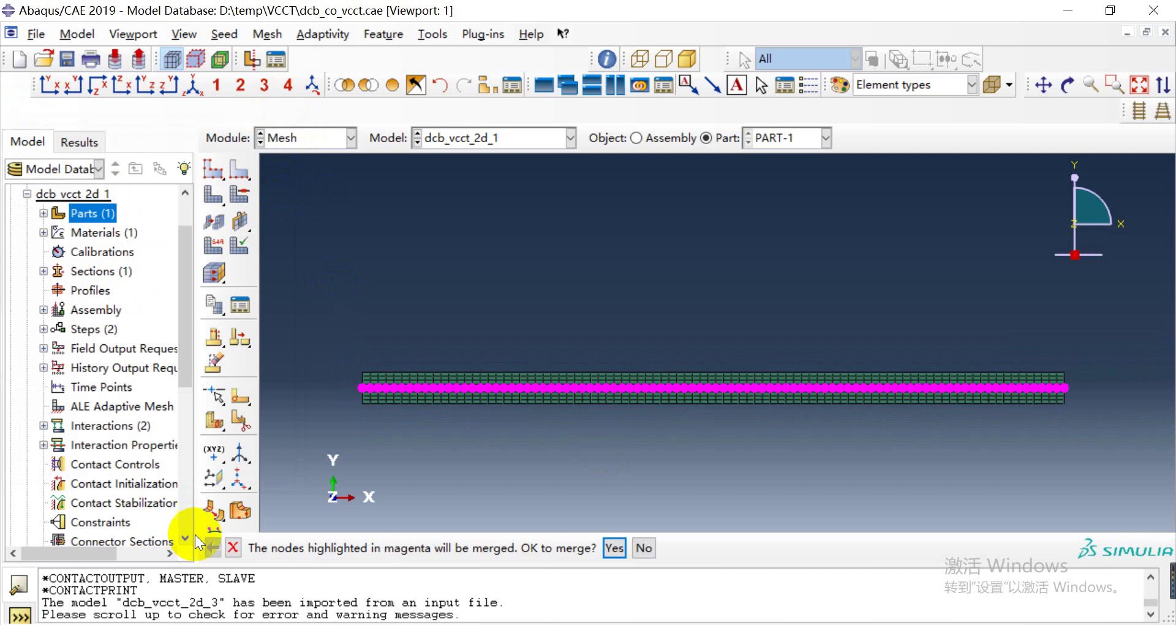
# Step: Cancel the pending node merge and open the Set Manager listing EBASE
pyautogui.click(234, 547)
pyautogui.click(289, 145)
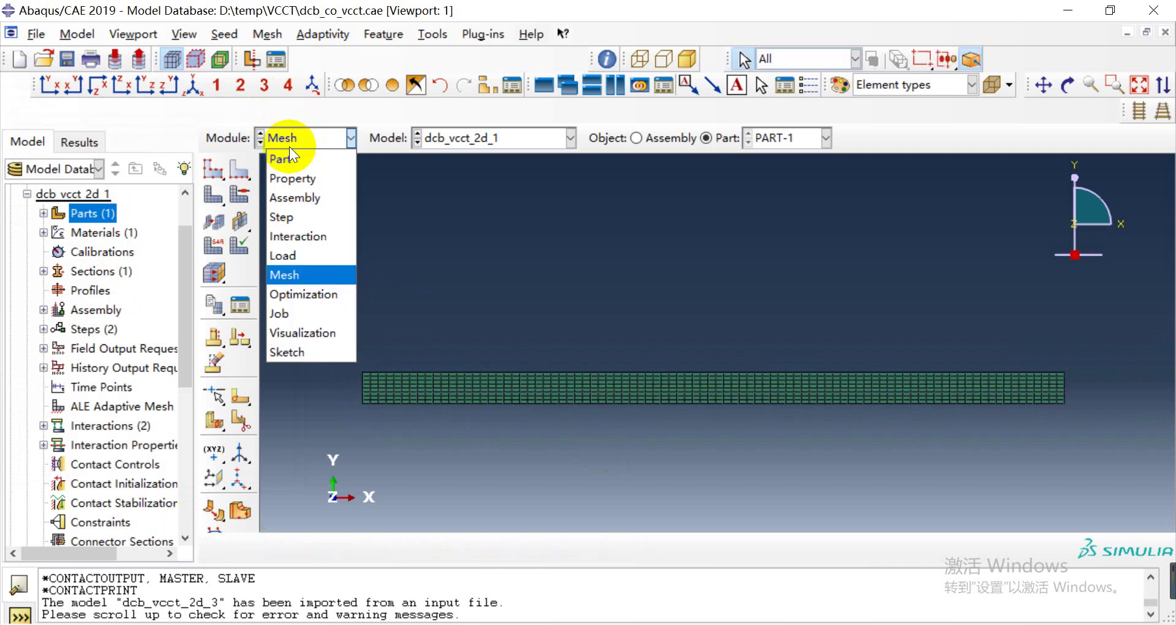
pyautogui.click(487, 194)
pyautogui.click(430, 34)
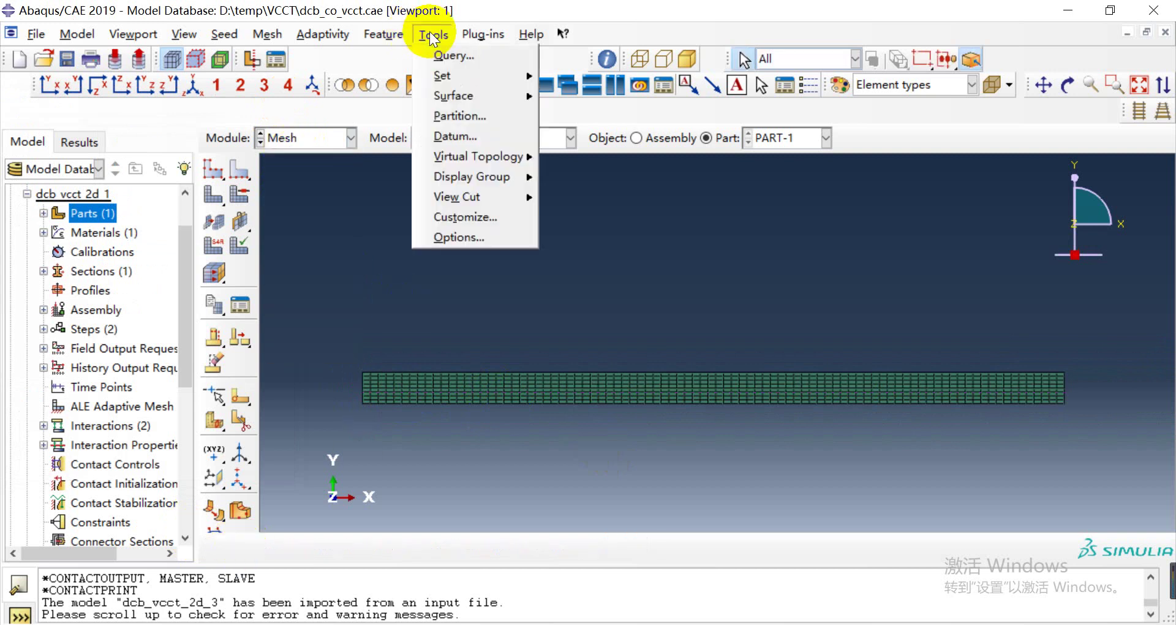
pyautogui.moveTo(451, 82)
pyautogui.click(591, 78)
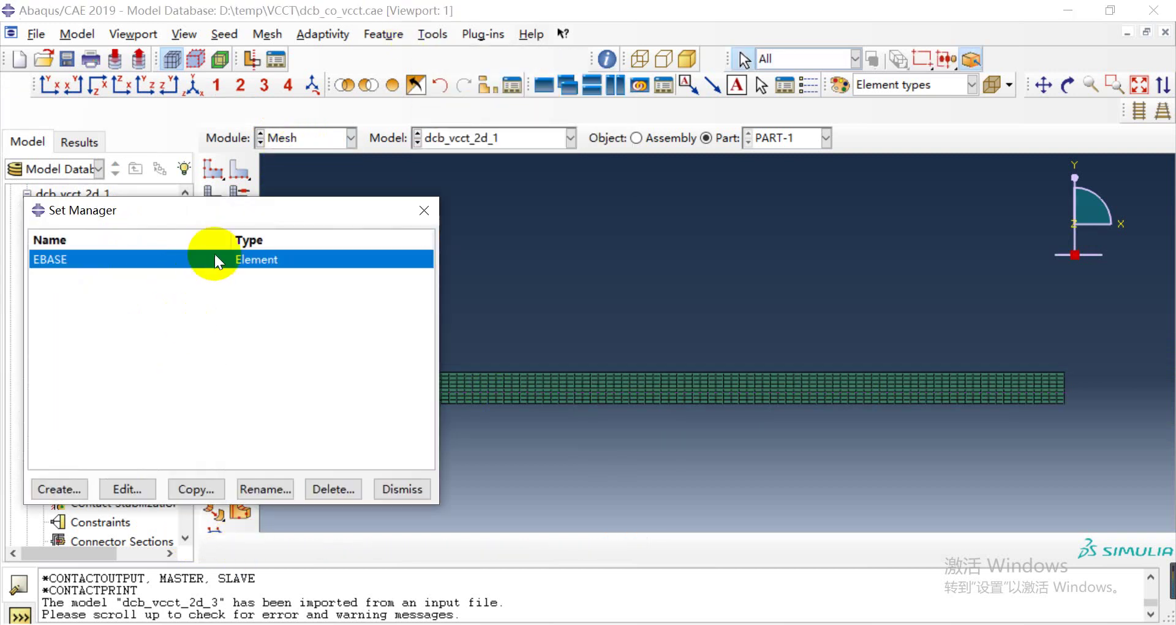
pyautogui.click(424, 210)
pyautogui.click(439, 33)
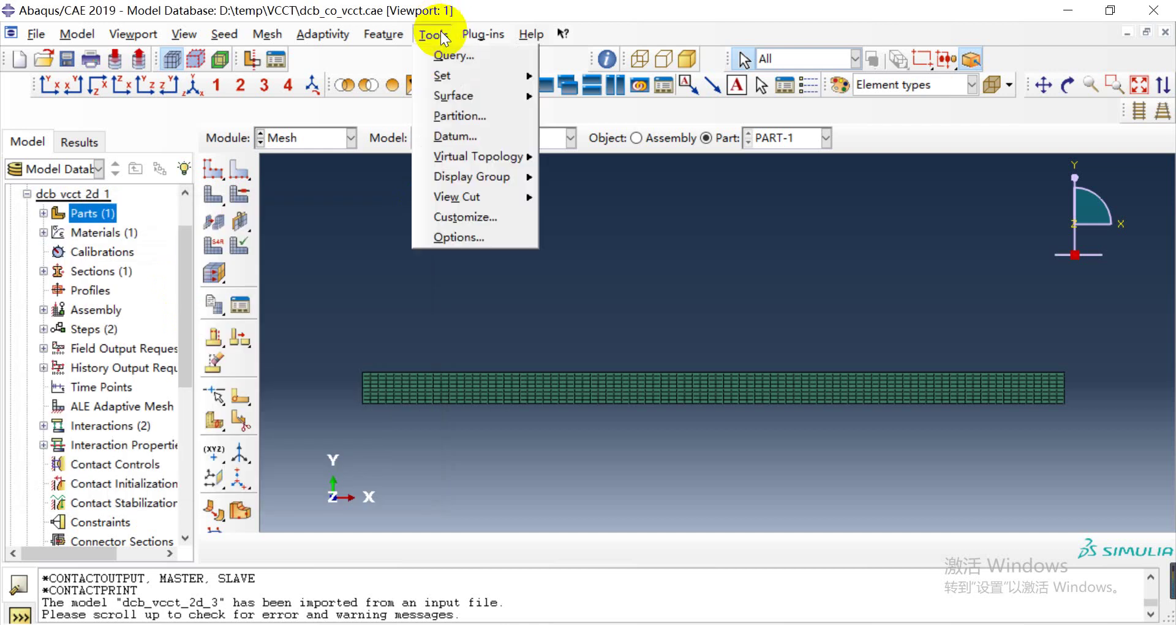
pyautogui.moveTo(456, 76)
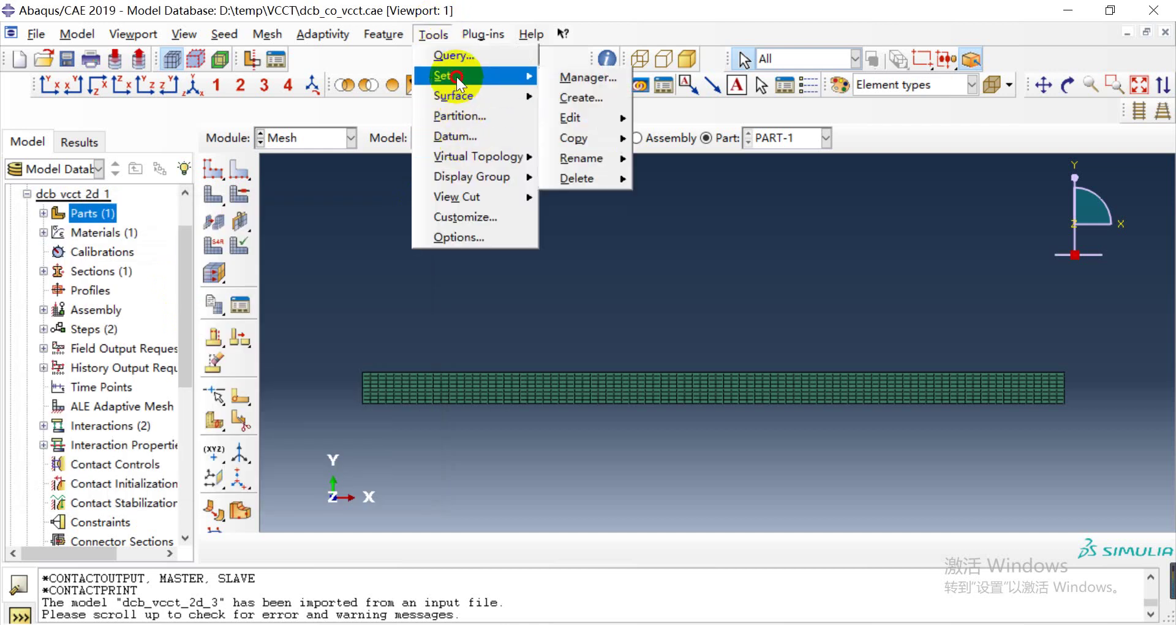
pyautogui.click(560, 80)
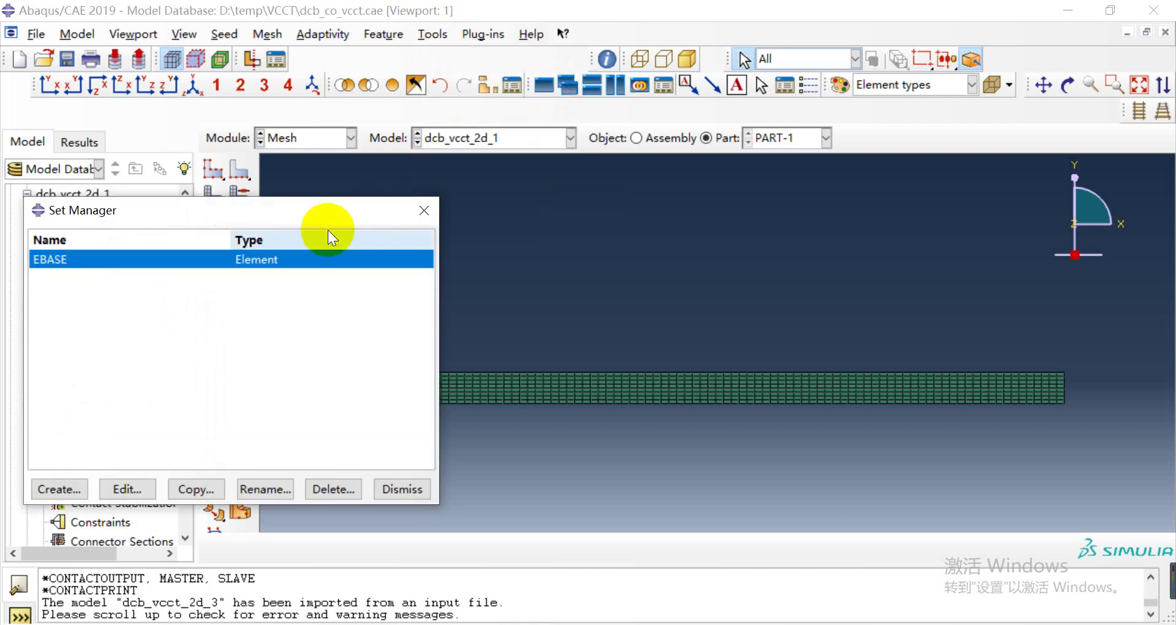
# Step: Switch from Mesh to Part, then to the Assembly module to show sets AD through TOP
pyautogui.click(321, 131)
pyautogui.click(321, 156)
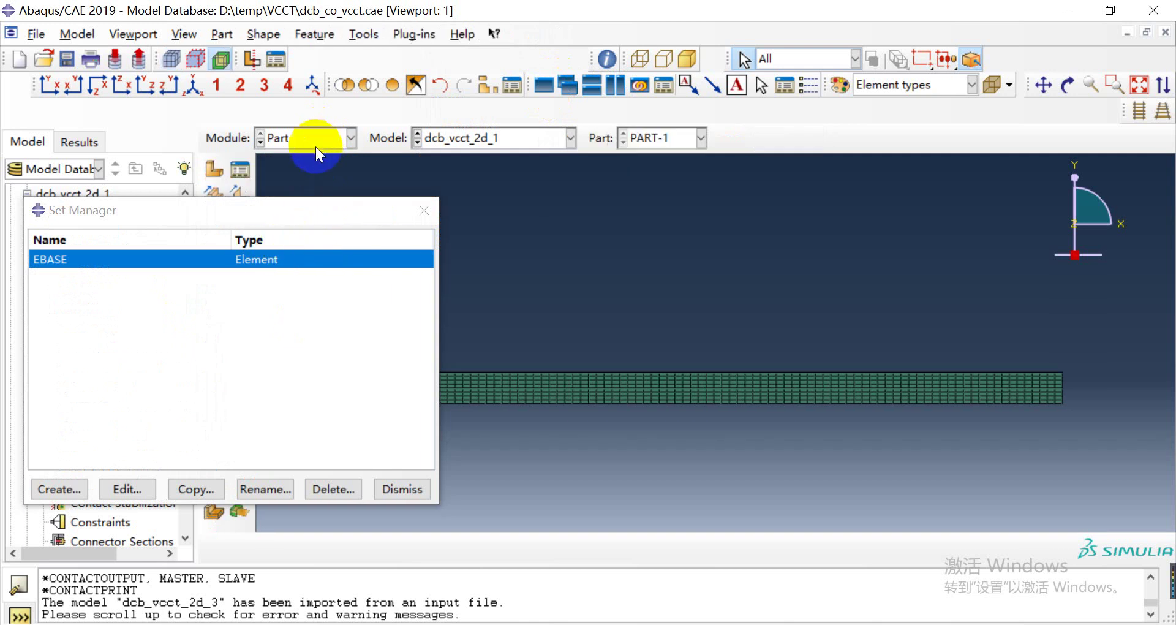
pyautogui.click(315, 138)
pyautogui.click(309, 198)
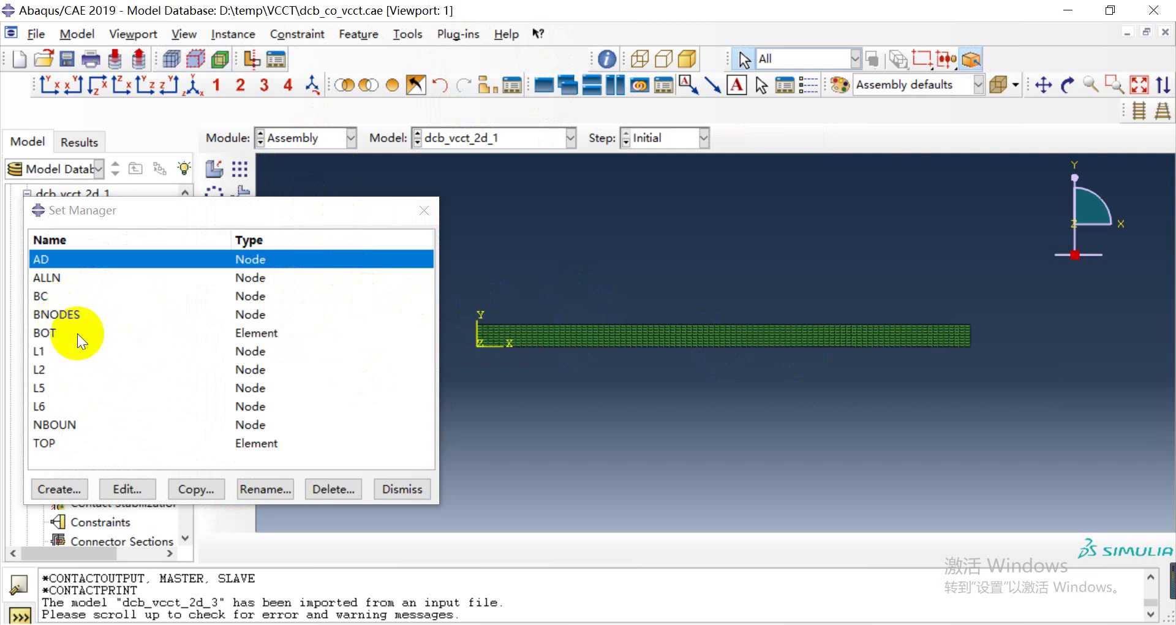
# Step: Highlight the TOP element set, then pick the BOT, L6, NBOUN and ALLN sets in turn
pyautogui.click(87, 444)
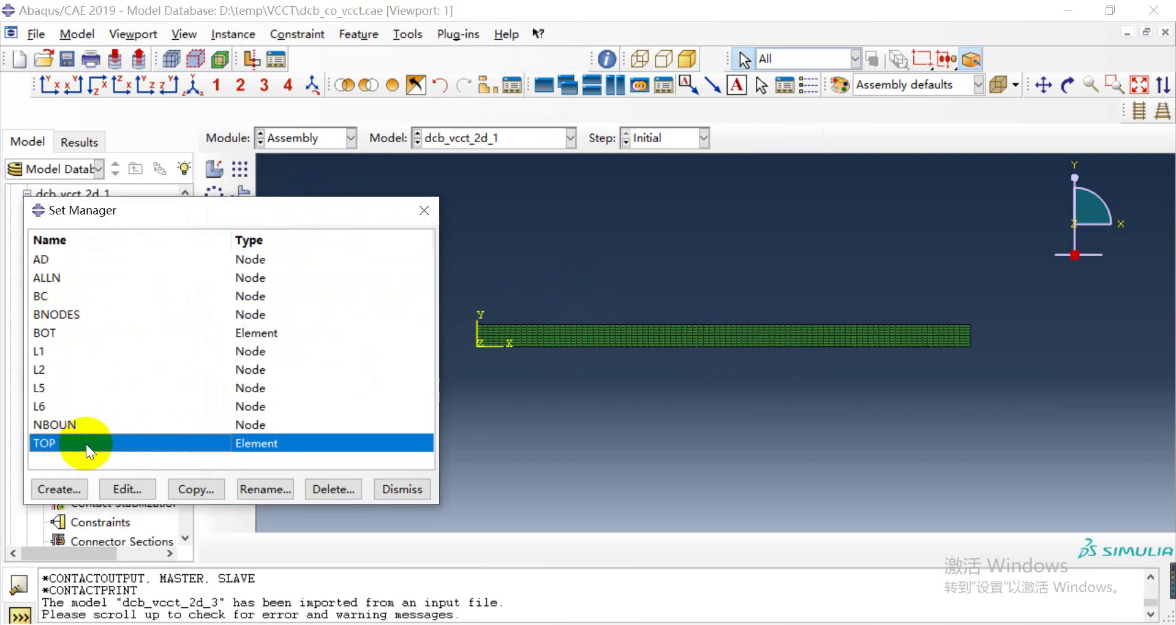
pyautogui.doubleClick(85, 444)
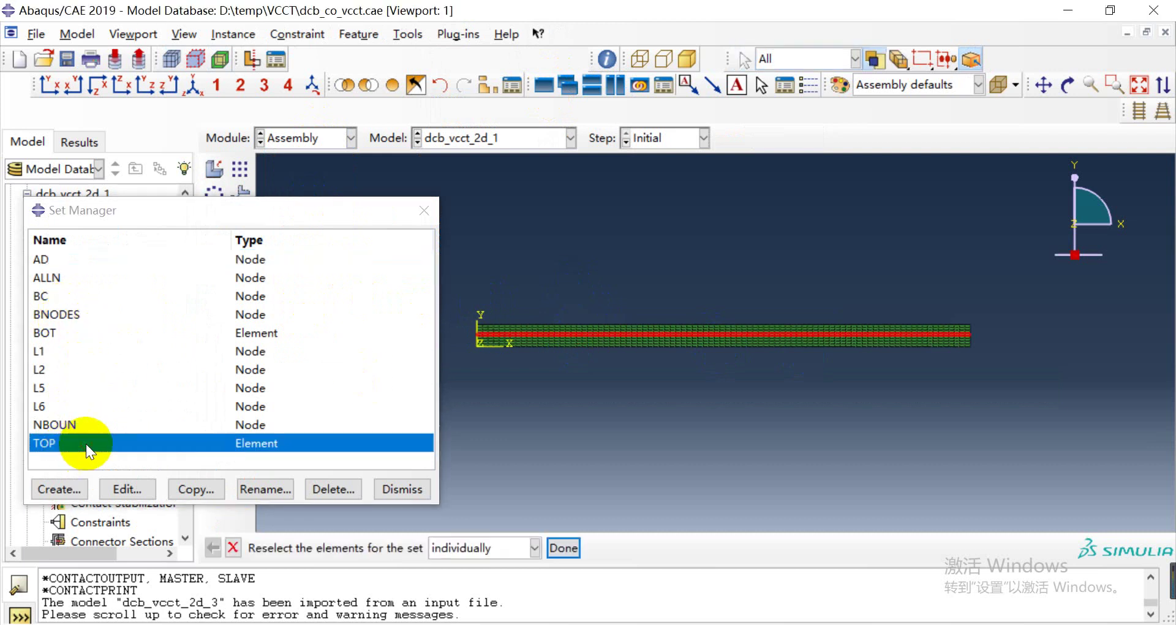
pyautogui.click(60, 332)
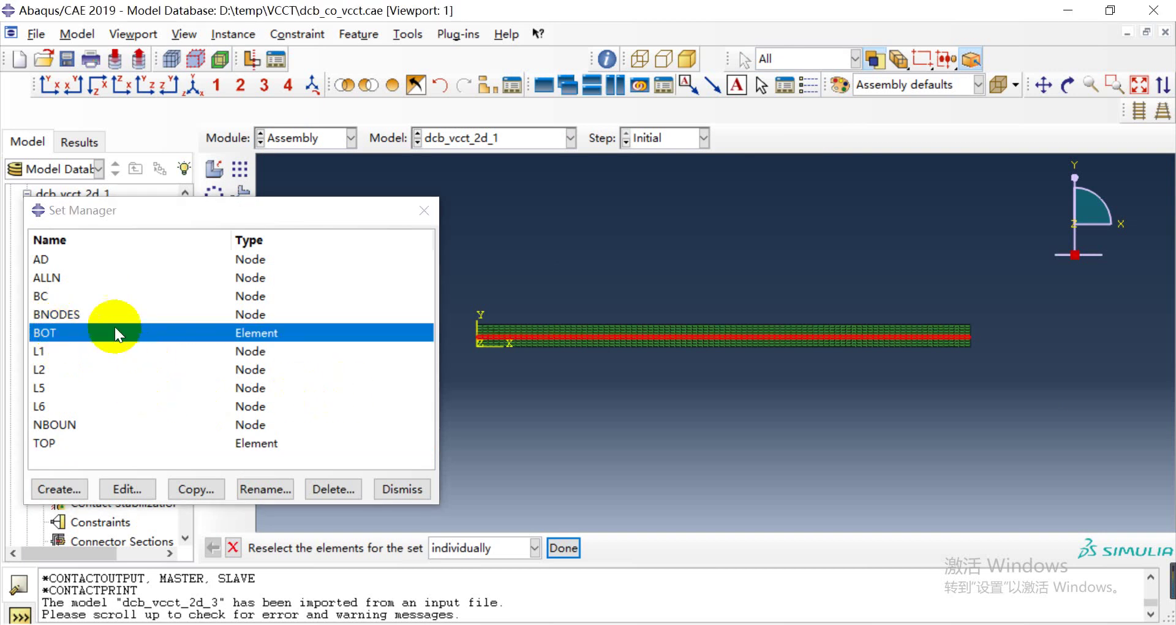
pyautogui.click(73, 396)
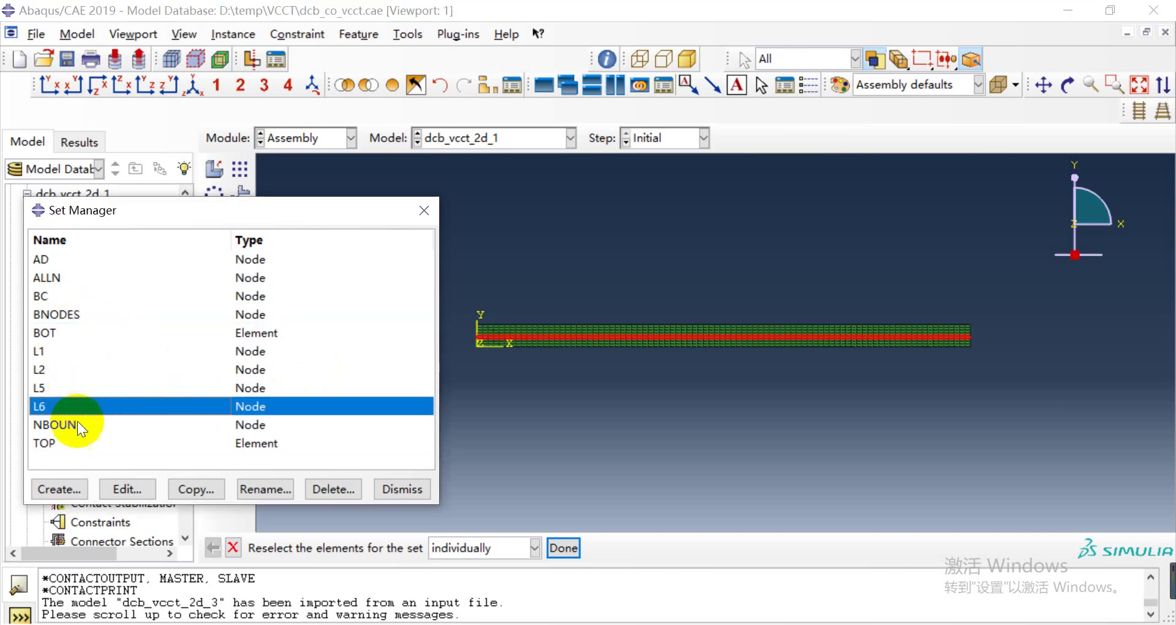
pyautogui.click(78, 423)
pyautogui.click(71, 277)
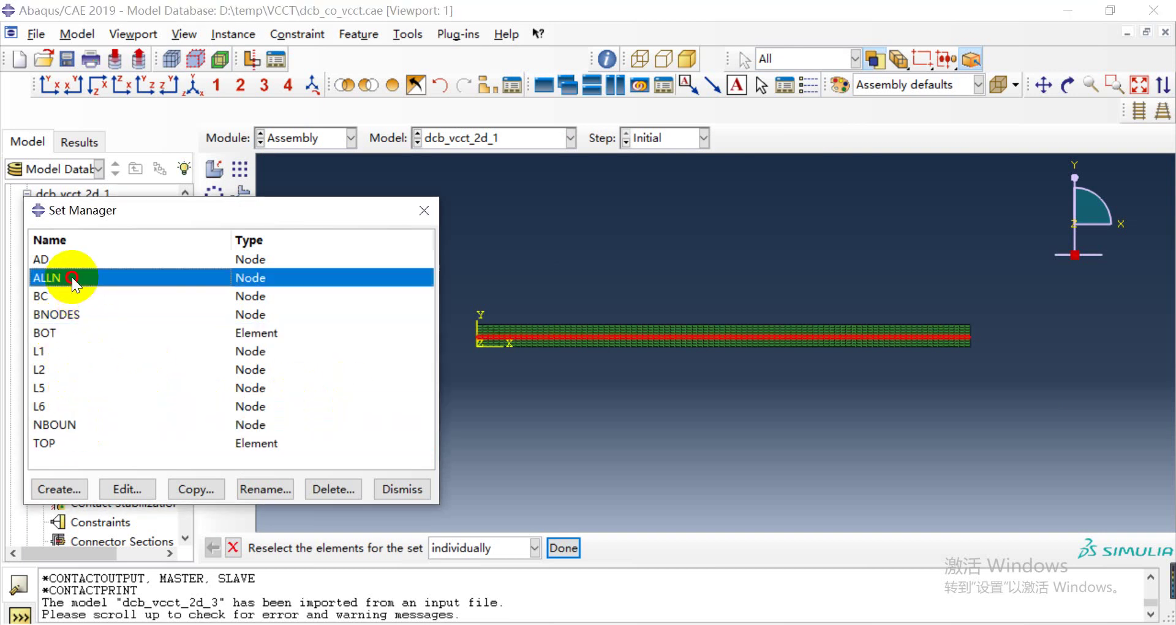
# Step: Show the BNODES nodes along the beam's right-half mid-line, then close the Set Manager
pyautogui.click(82, 316)
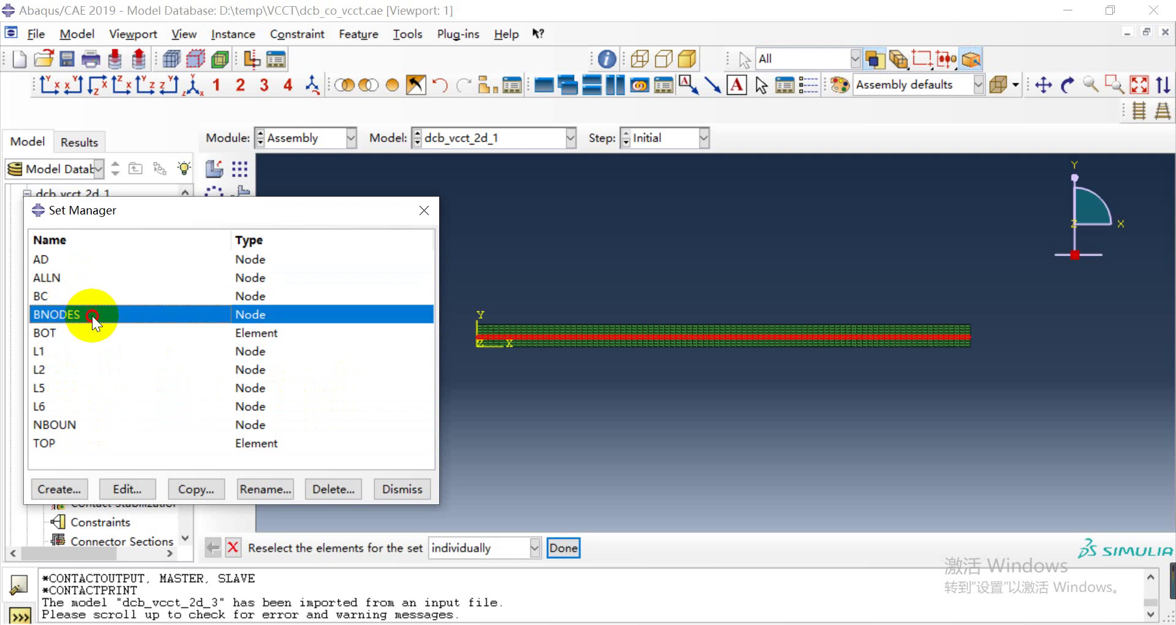
pyautogui.doubleClick(92, 315)
pyautogui.scroll(-6, 759, 318)
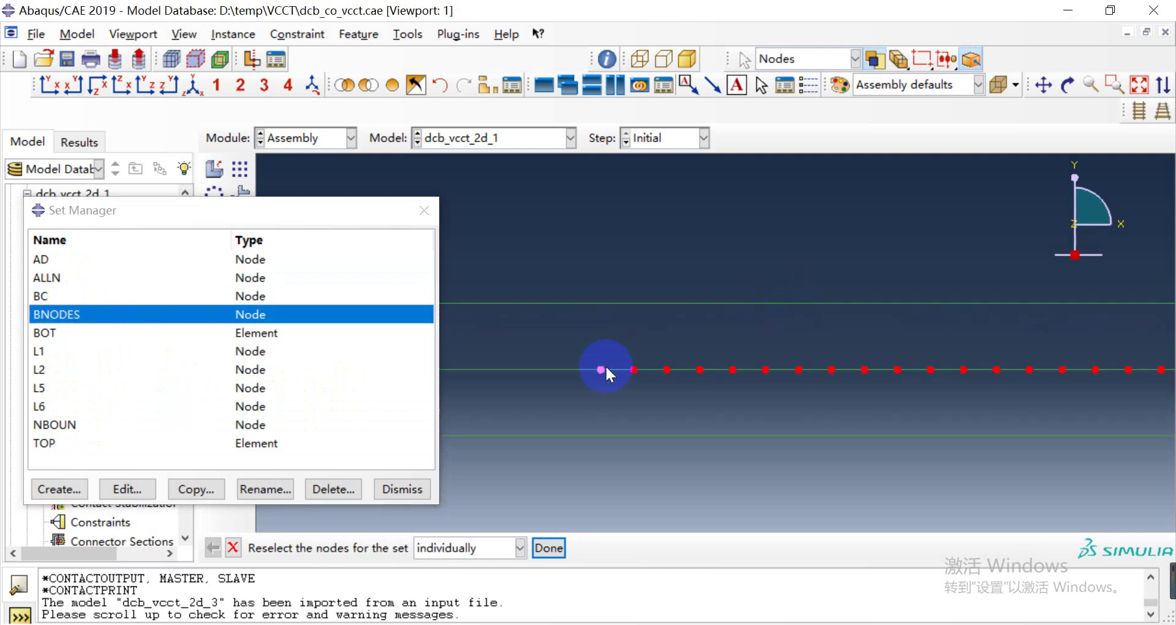
pyautogui.scroll(-3, 605, 365)
pyautogui.scroll(8, 590, 375)
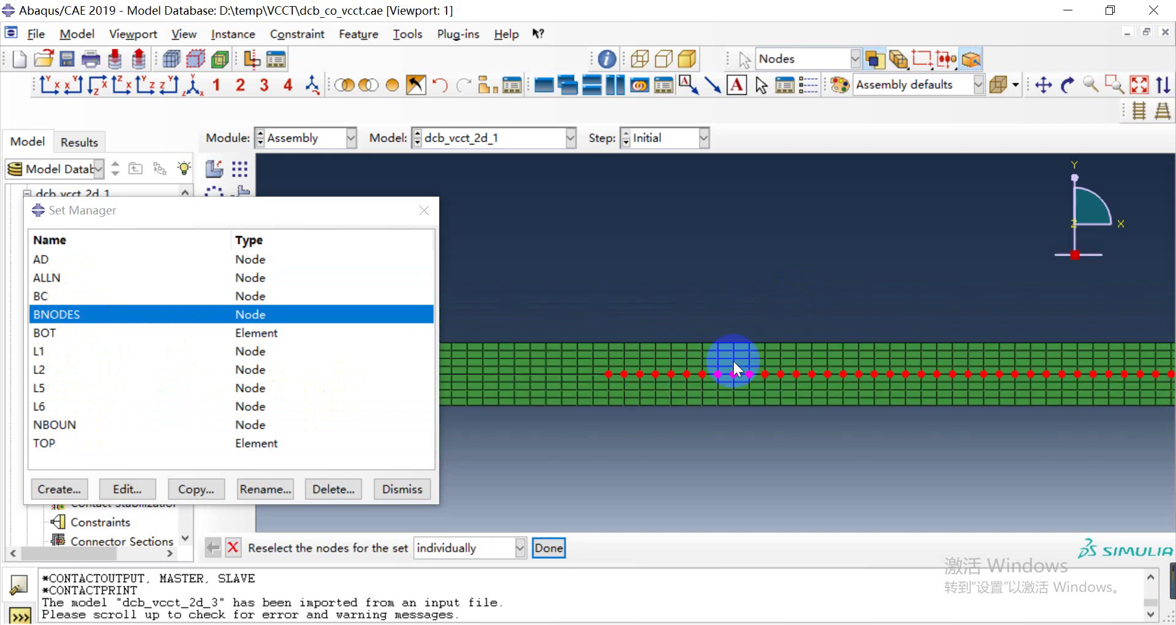
pyautogui.scroll(-1, 640, 366)
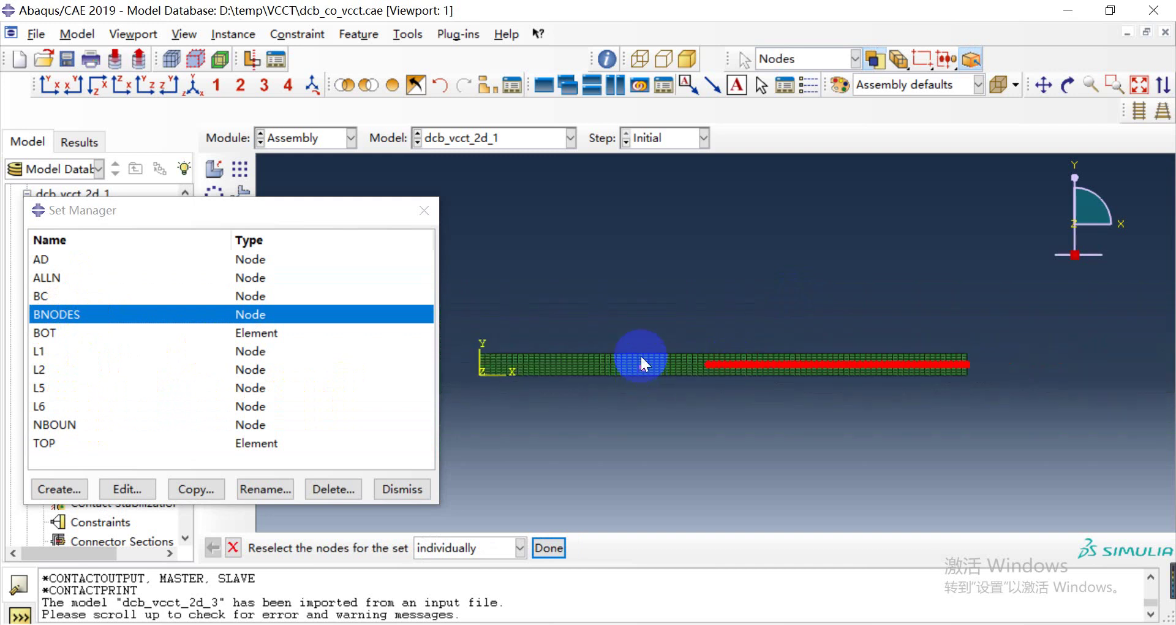
pyautogui.click(124, 314)
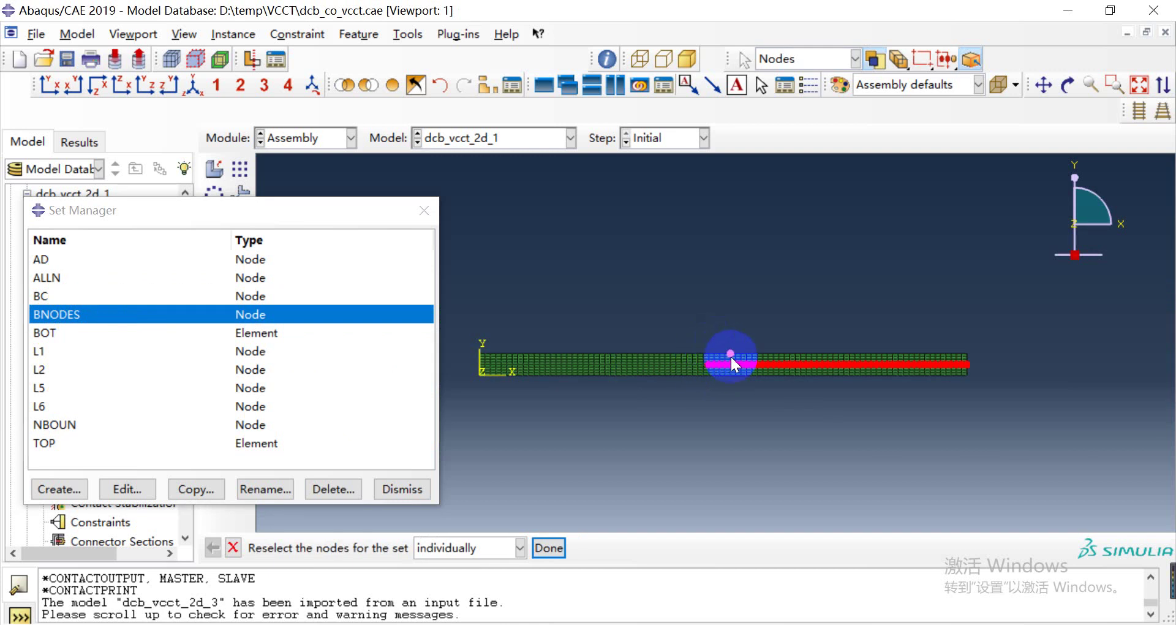
pyautogui.click(387, 484)
pyautogui.click(233, 547)
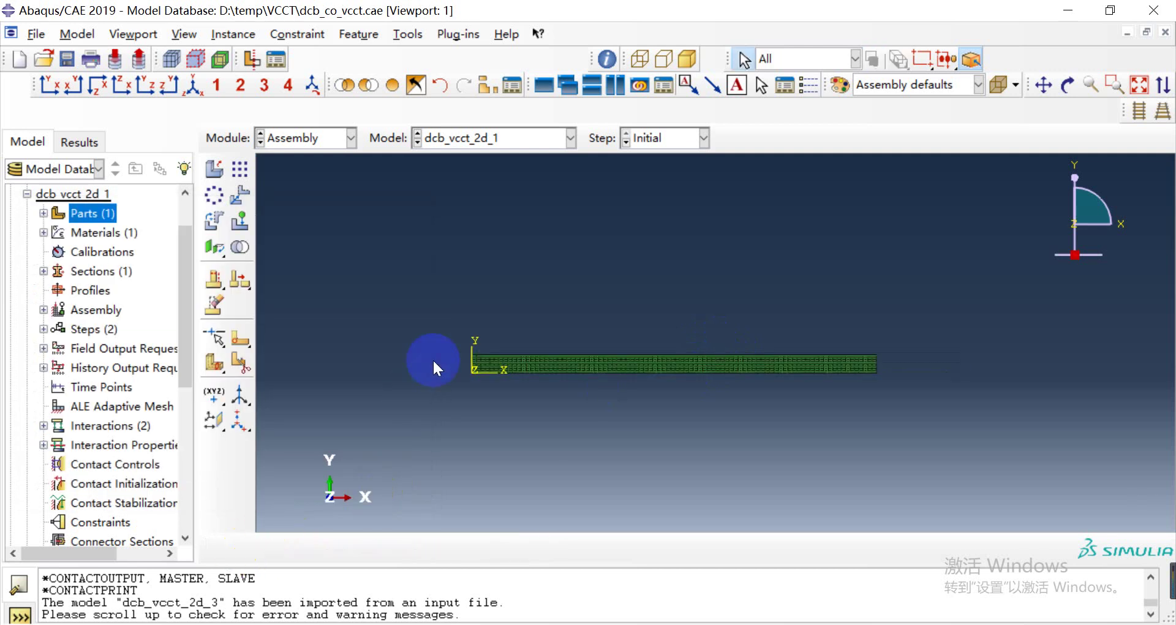
# Step: In the Step module, check Step-1 incrementation: 5000 increments, initial 0.005, minimum 1E-05, maximum 0.015
pyautogui.click(343, 138)
pyautogui.click(319, 215)
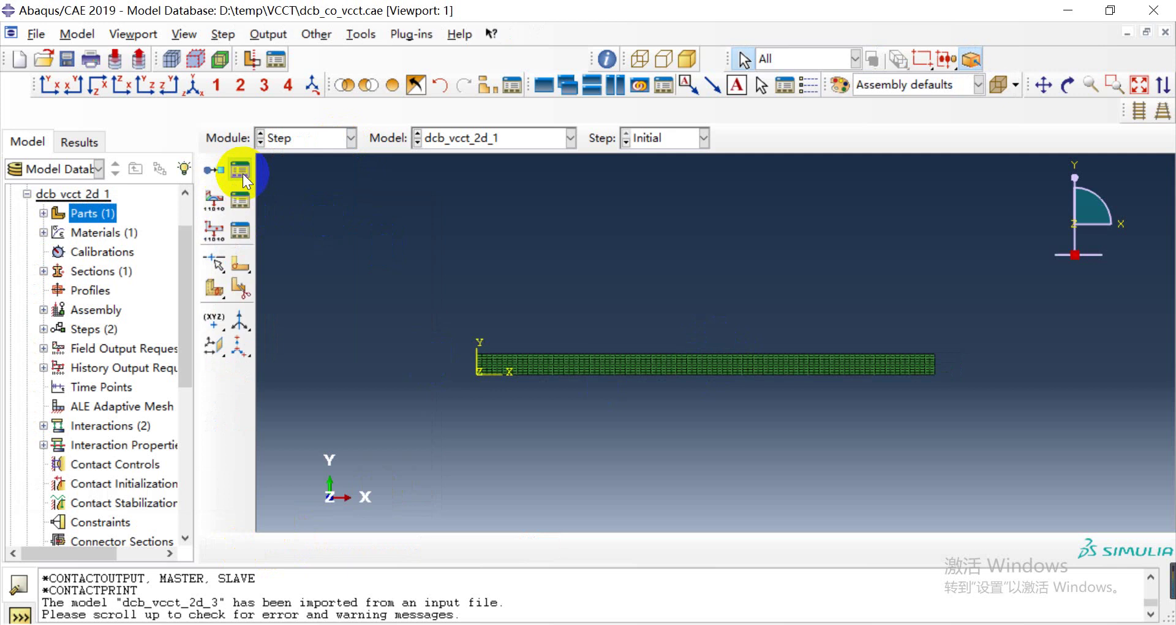
pyautogui.click(239, 169)
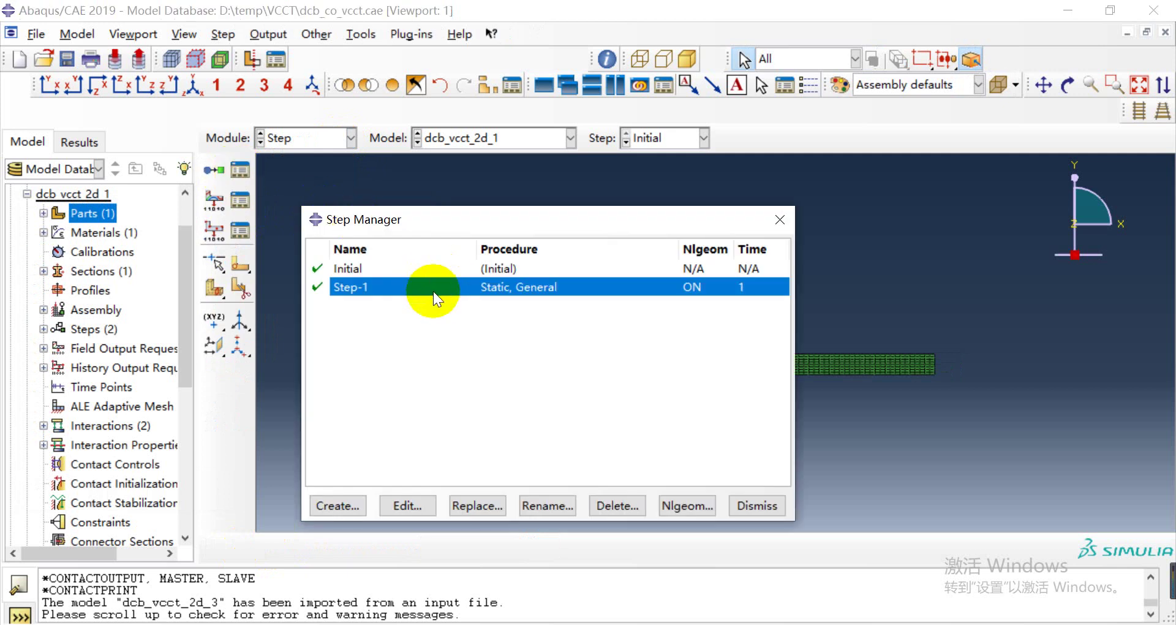
pyautogui.click(409, 505)
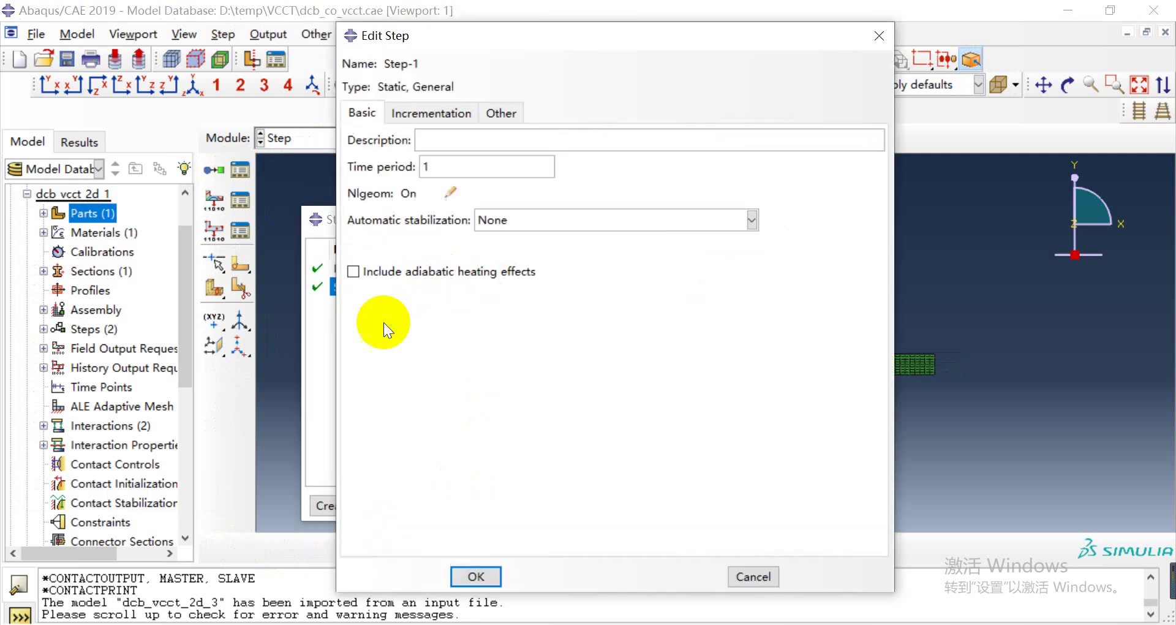
pyautogui.click(416, 113)
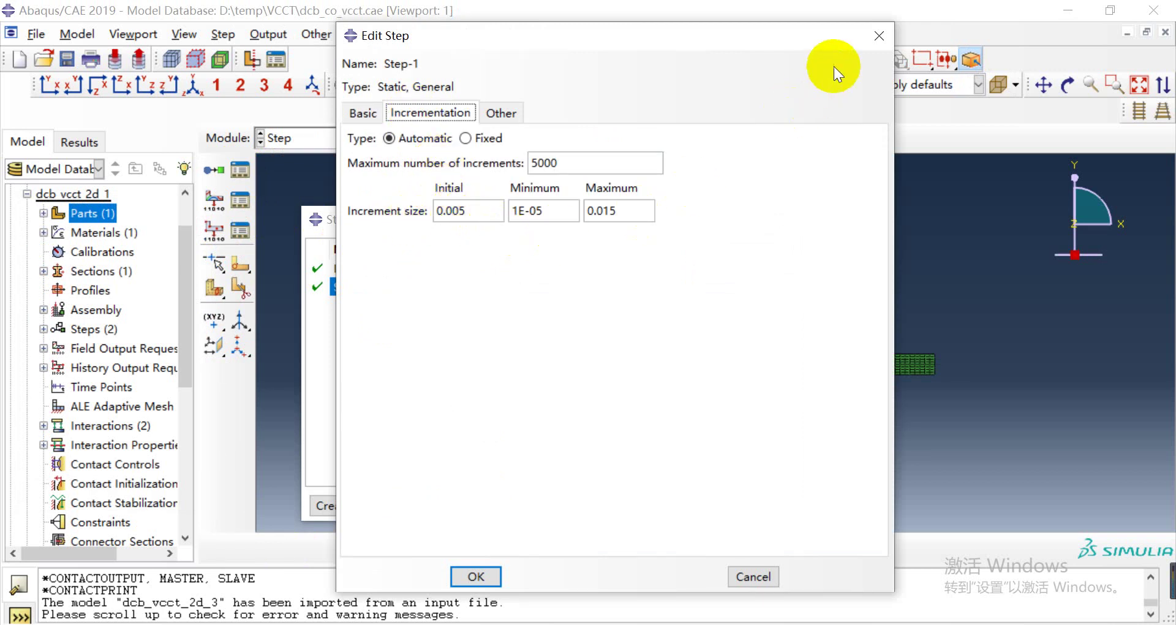
pyautogui.click(875, 35)
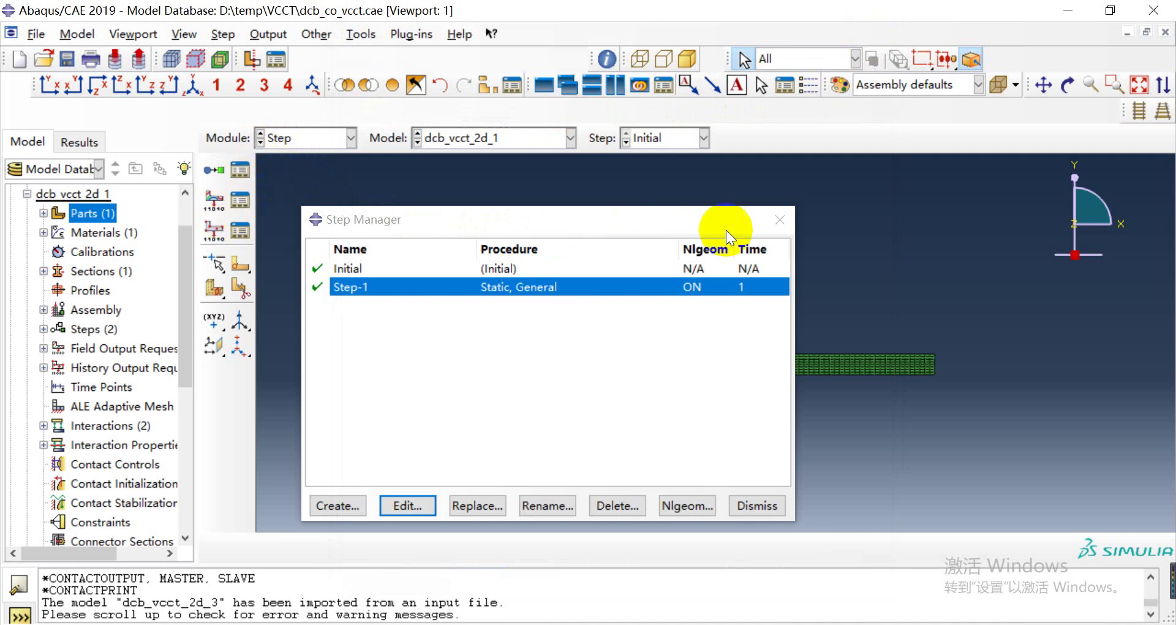
pyautogui.click(782, 220)
# Step: Check that F-Output-1 records S and F-Output-2 records U
pyautogui.click(247, 198)
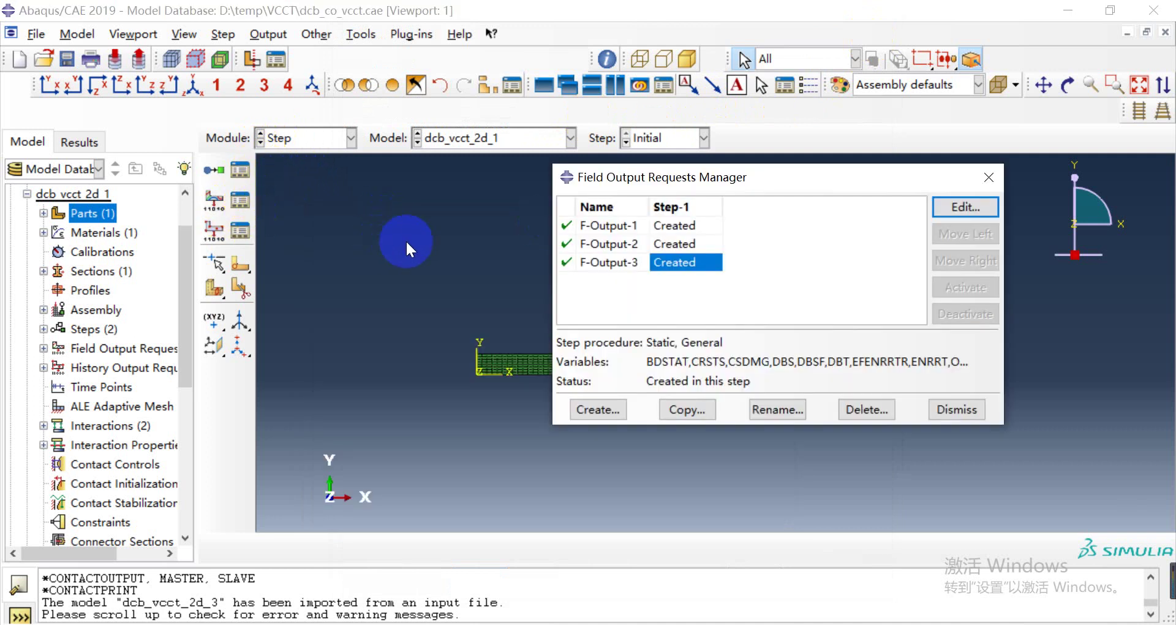
pyautogui.click(677, 247)
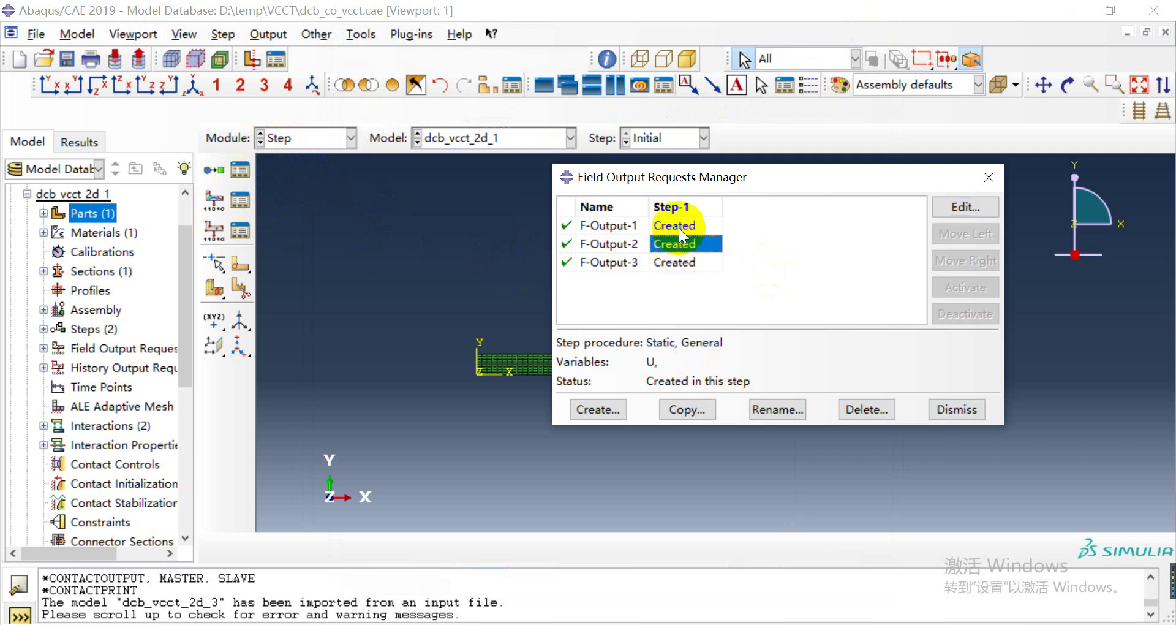
pyautogui.click(680, 227)
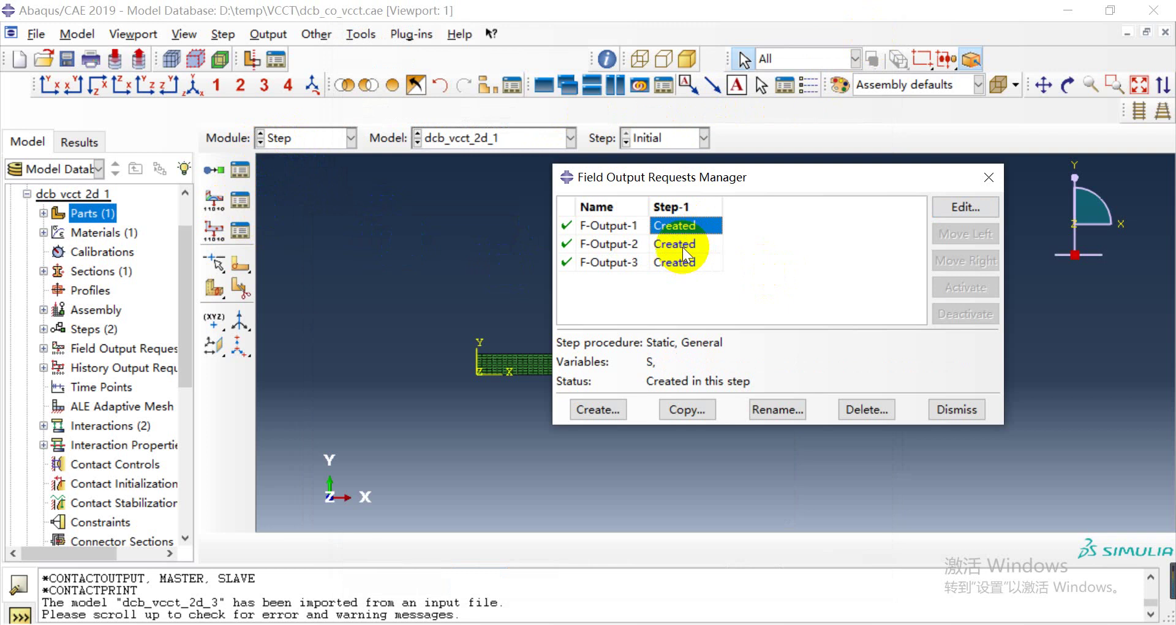
pyautogui.click(683, 247)
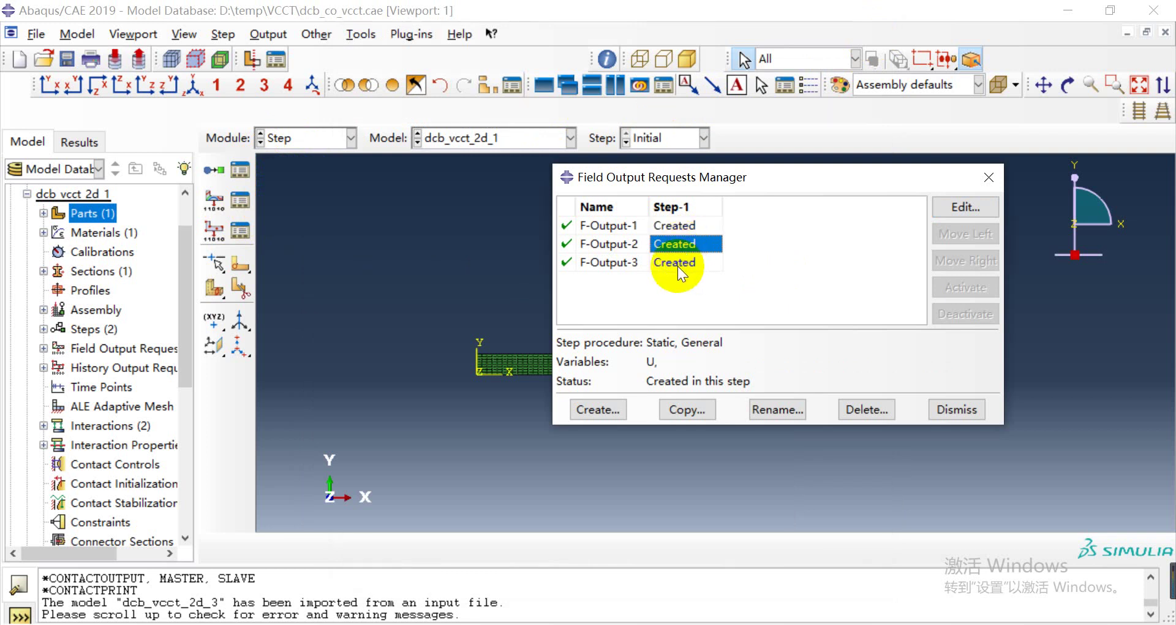
# Step: Inspect F-Output-3's variables BDSTAT, CRSTS, CSDMG, DBS, DBT, EFENRRT, ENRRT, OPENBC every increment
pyautogui.doubleClick(676, 264)
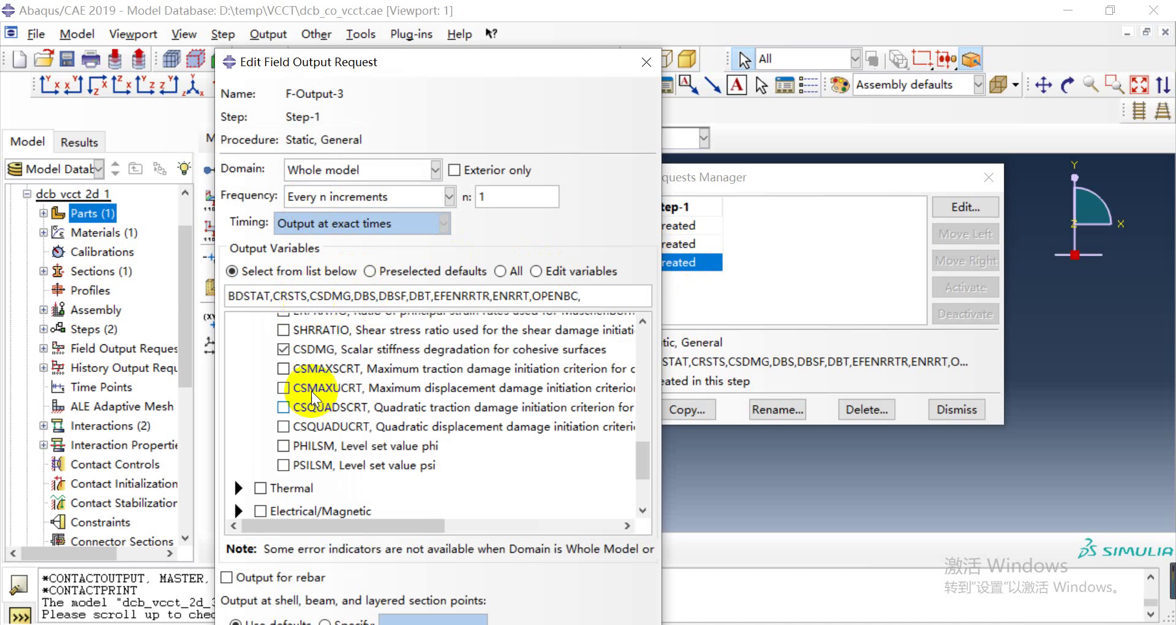
pyautogui.scroll(5, 292, 380)
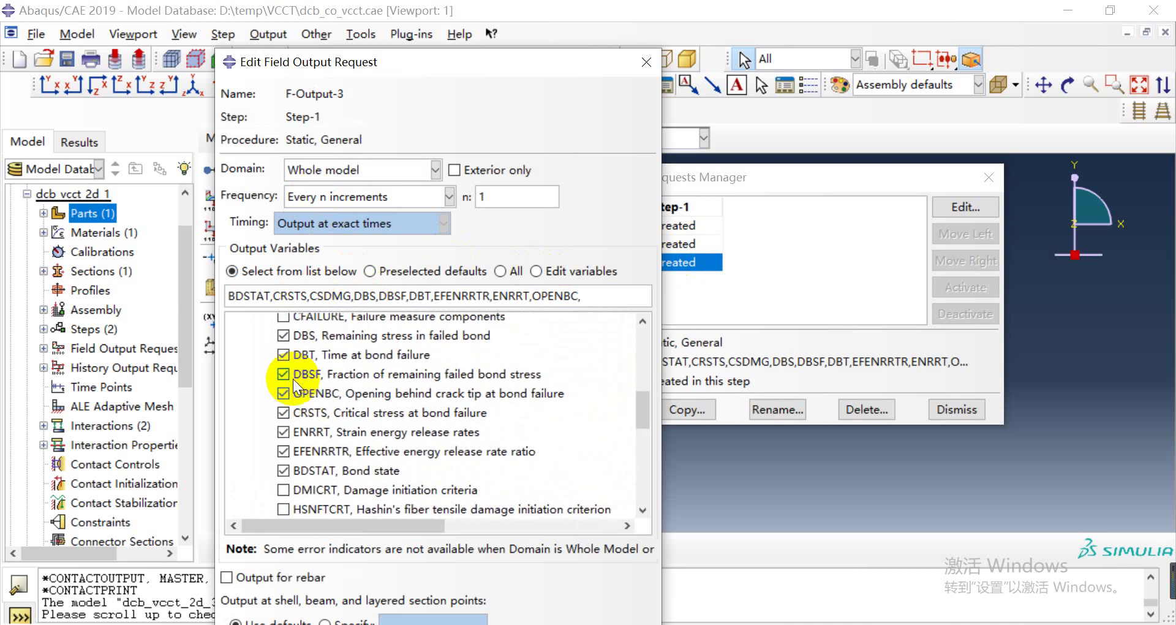
pyautogui.scroll(2, 292, 378)
pyautogui.scroll(-3, 293, 379)
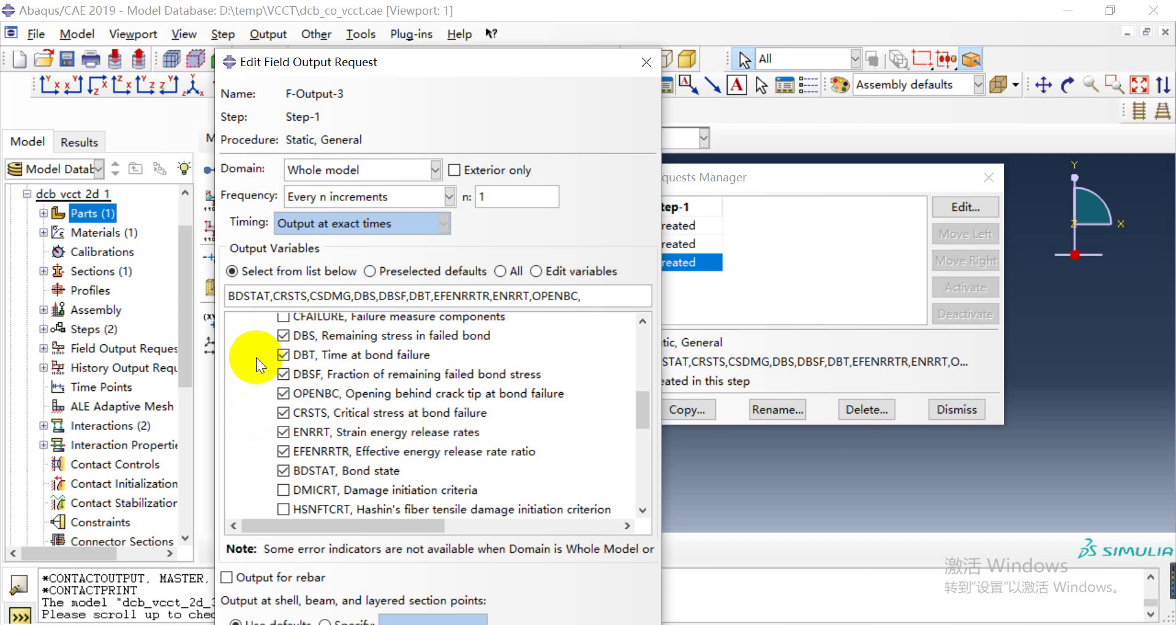
pyautogui.scroll(-3, 375, 417)
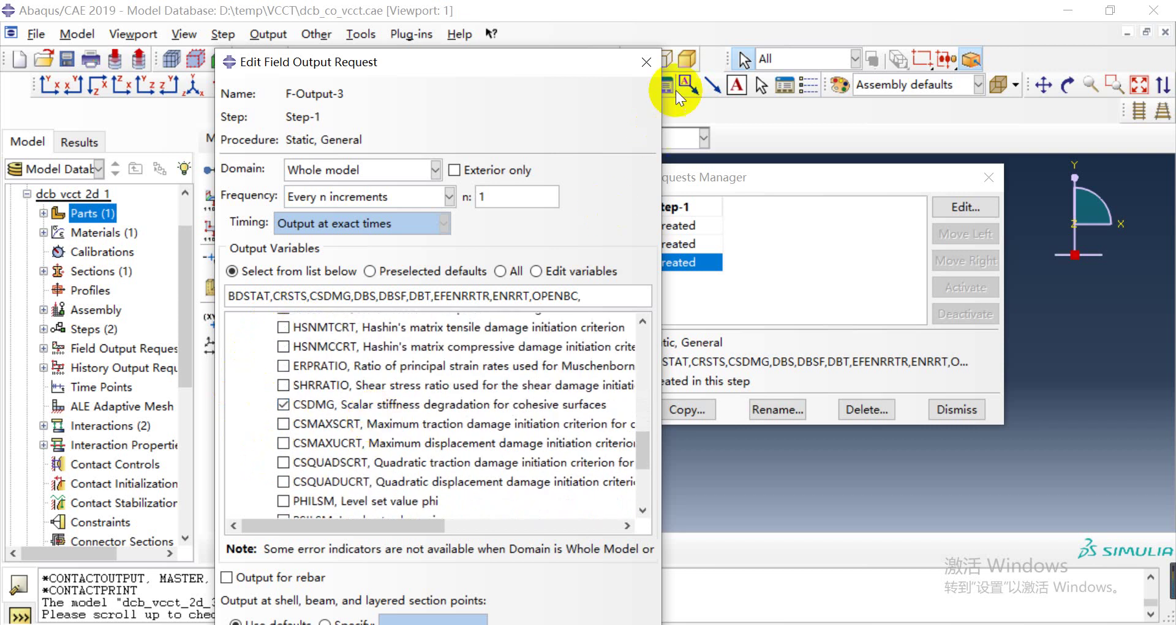
pyautogui.click(646, 62)
pyautogui.click(988, 177)
pyautogui.click(323, 135)
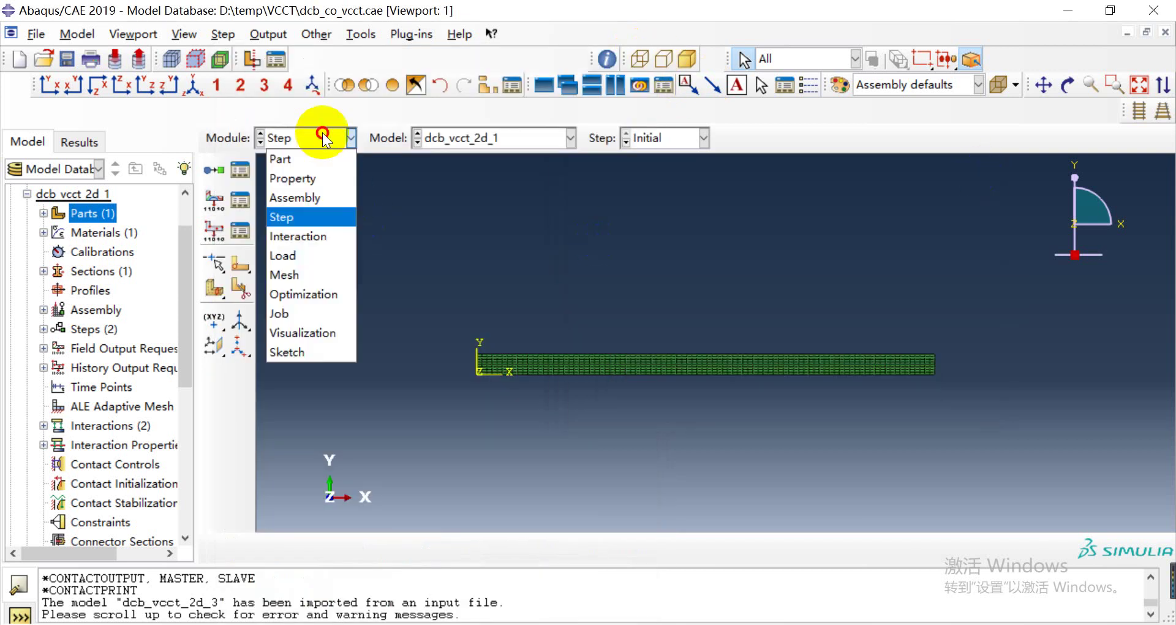
pyautogui.click(314, 240)
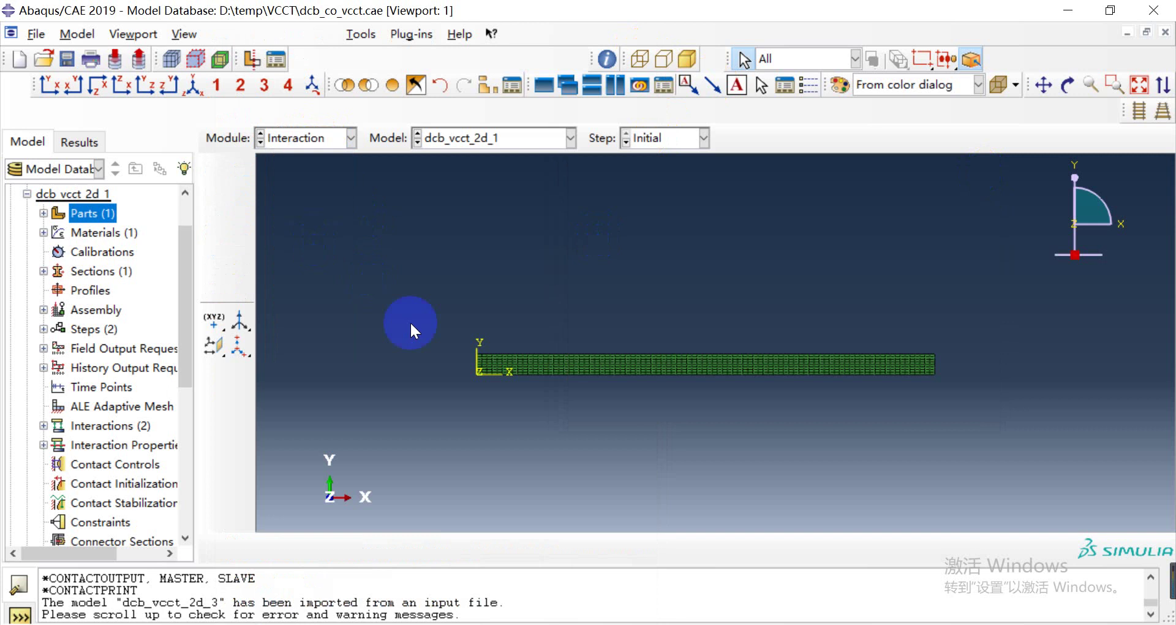
pyautogui.scroll(3, 634, 366)
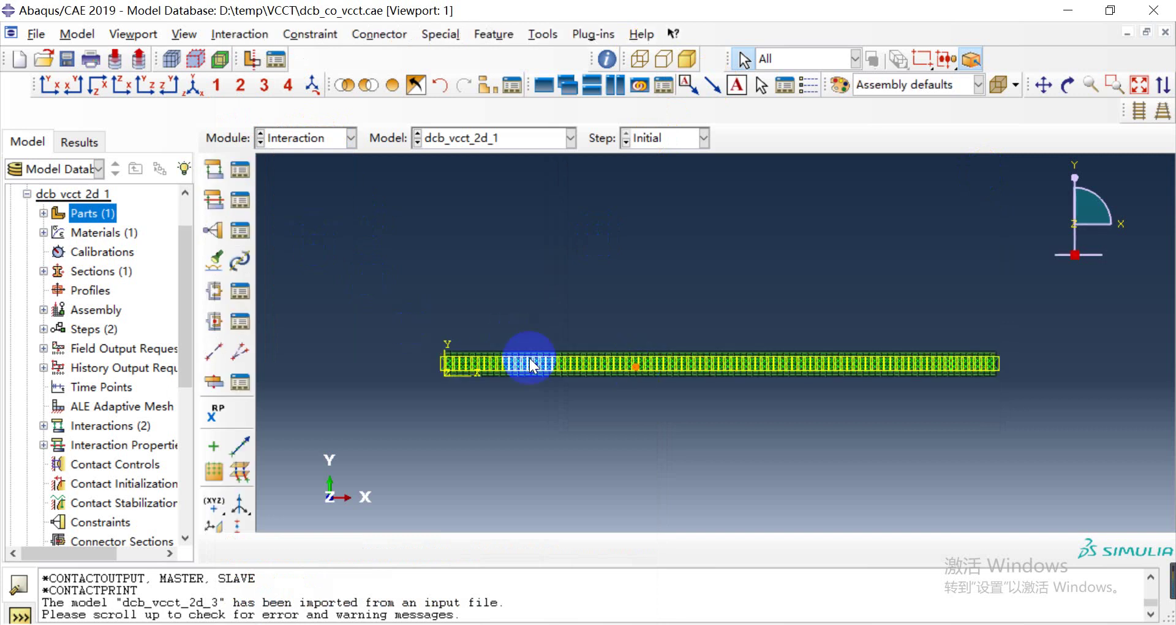
pyautogui.scroll(3, 512, 348)
pyautogui.scroll(-4, 392, 418)
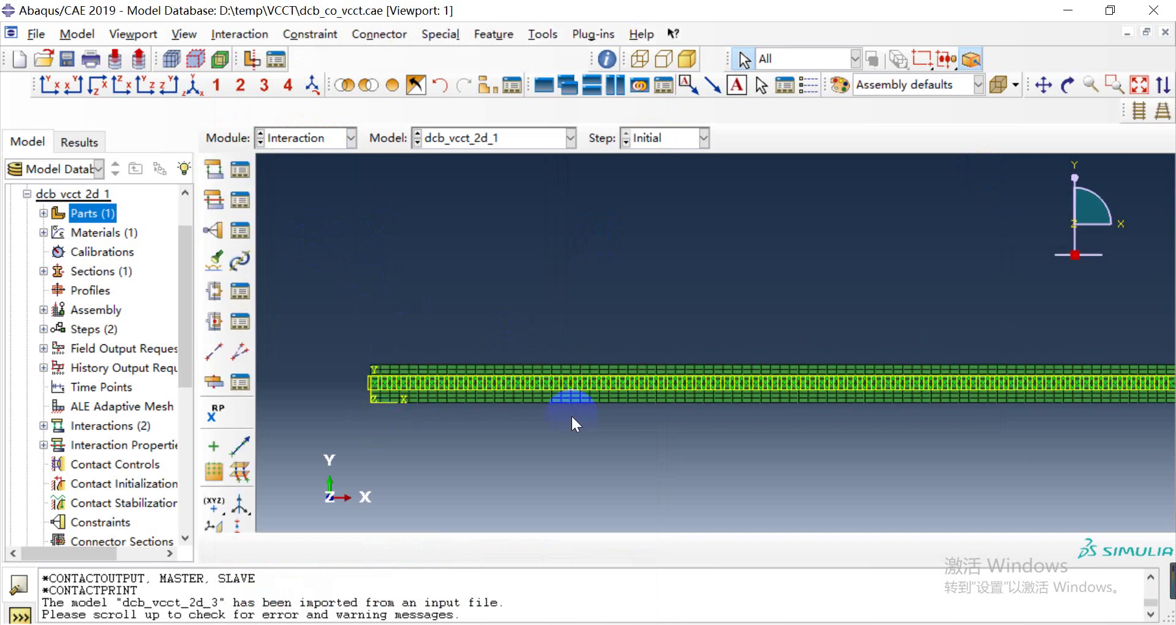
pyautogui.scroll(2, 772, 417)
pyautogui.scroll(-1, 419, 301)
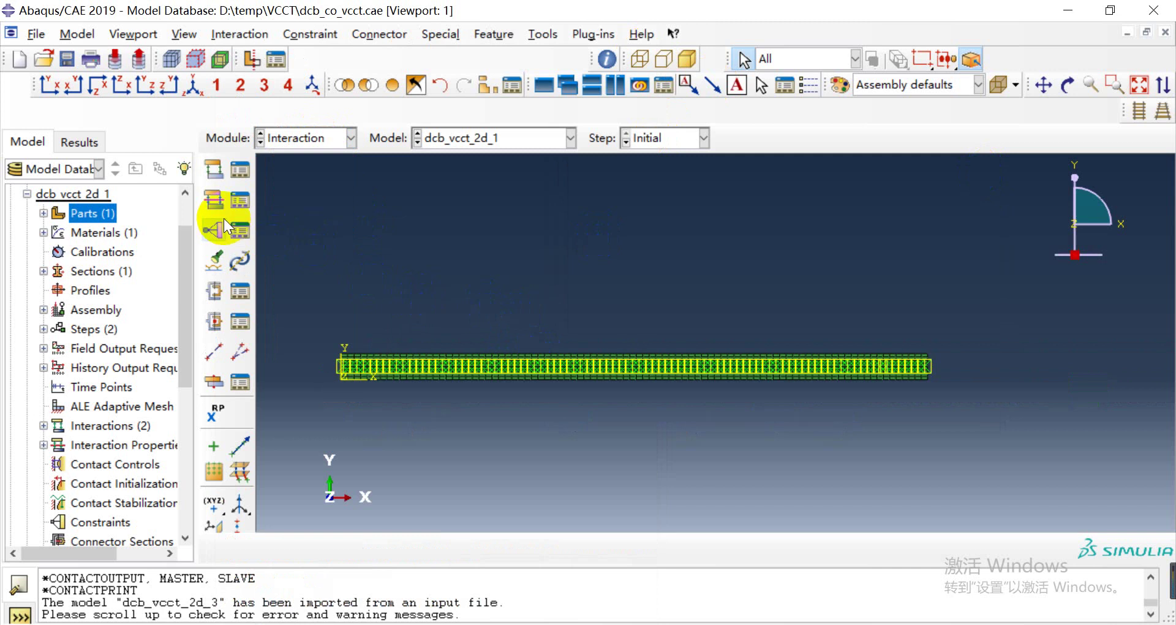
pyautogui.click(240, 199)
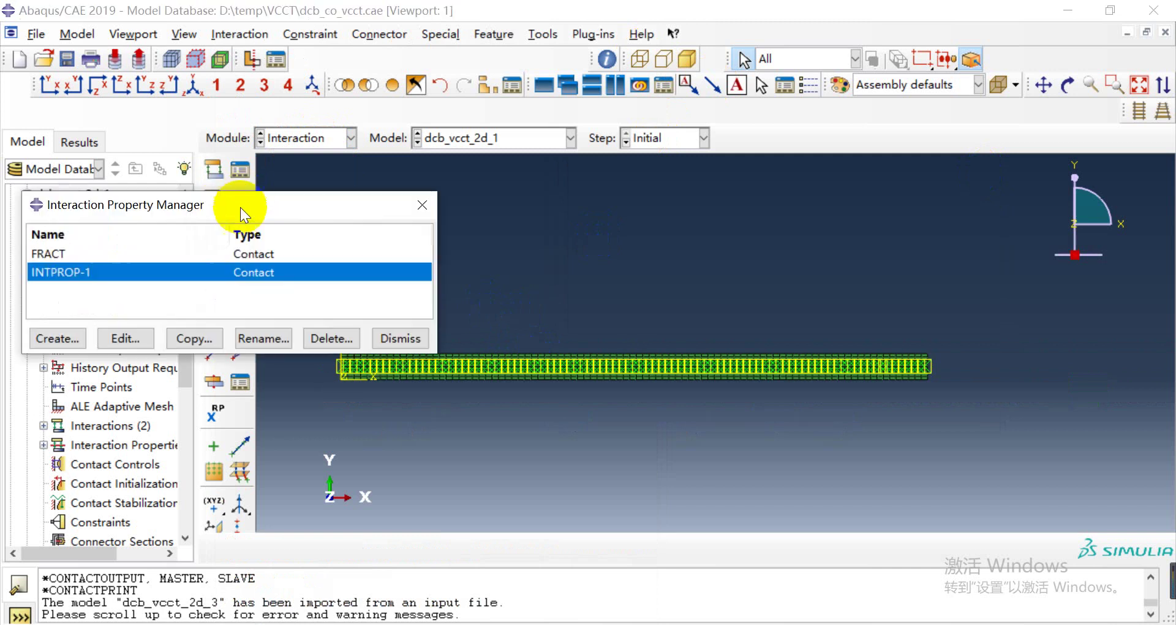
pyautogui.doubleClick(180, 268)
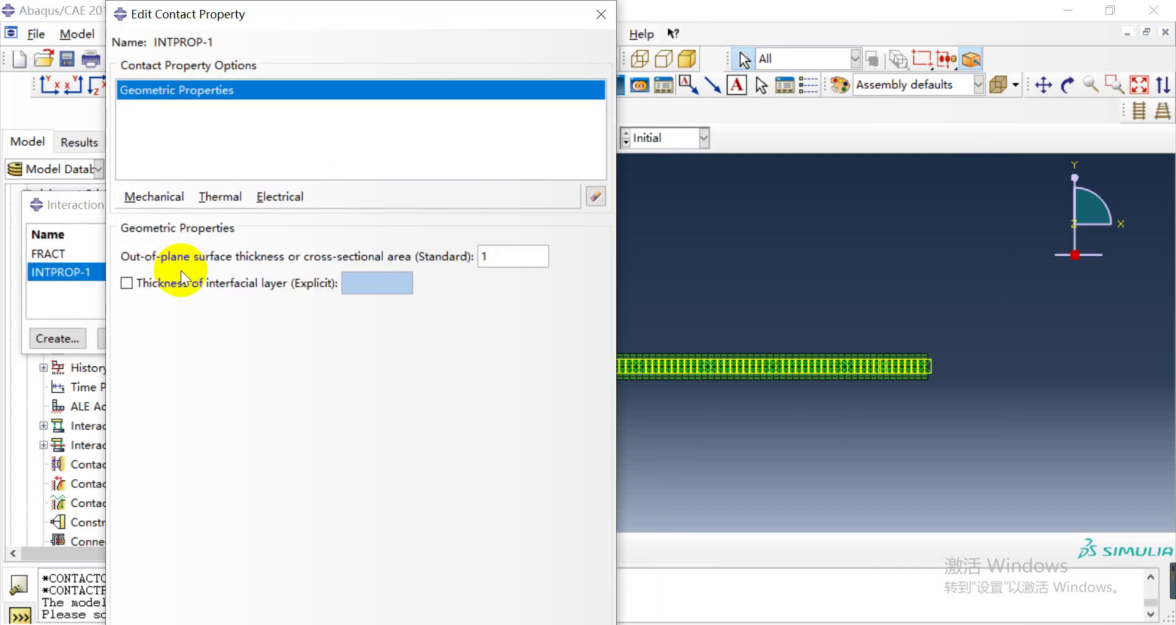
pyautogui.click(600, 15)
pyautogui.doubleClick(128, 252)
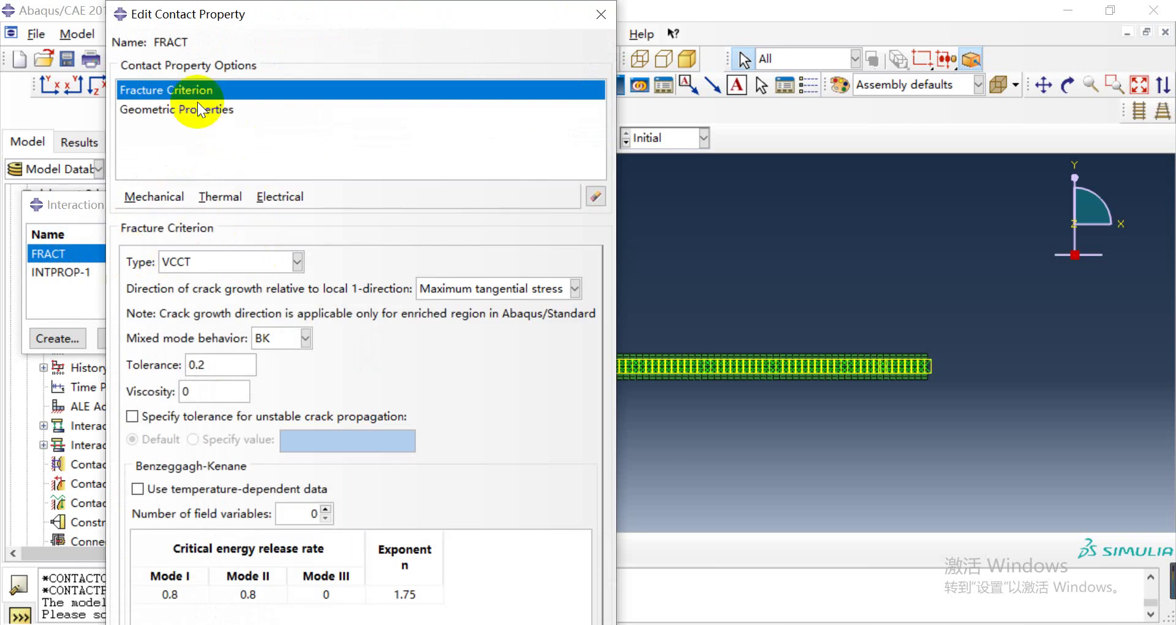
pyautogui.scroll(-1, 780, 386)
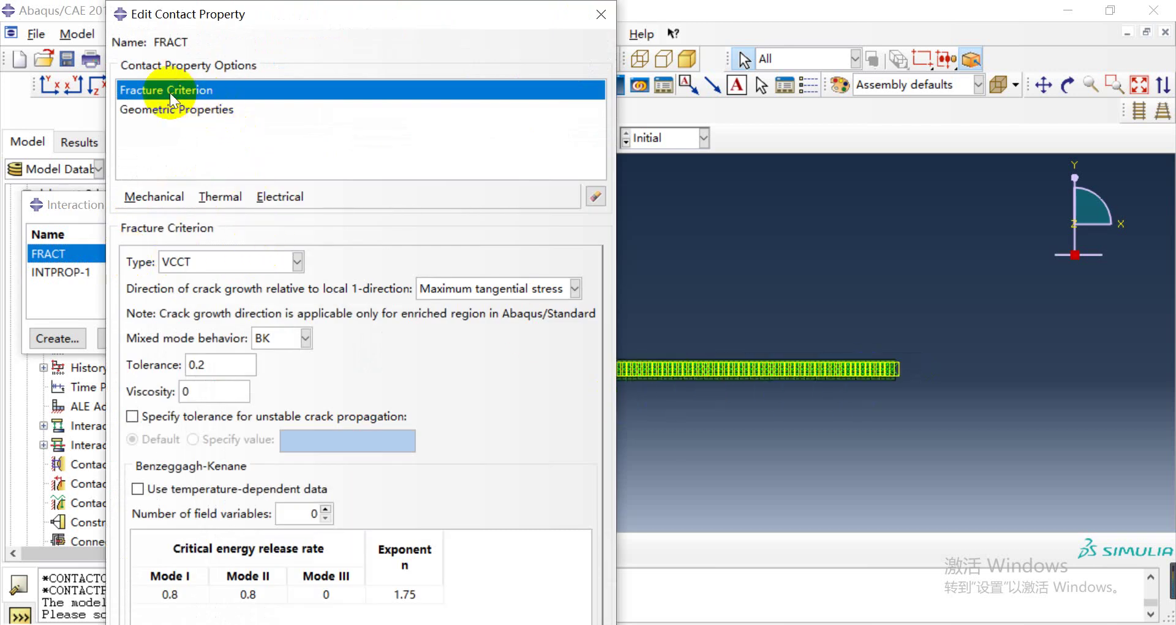
pyautogui.click(161, 199)
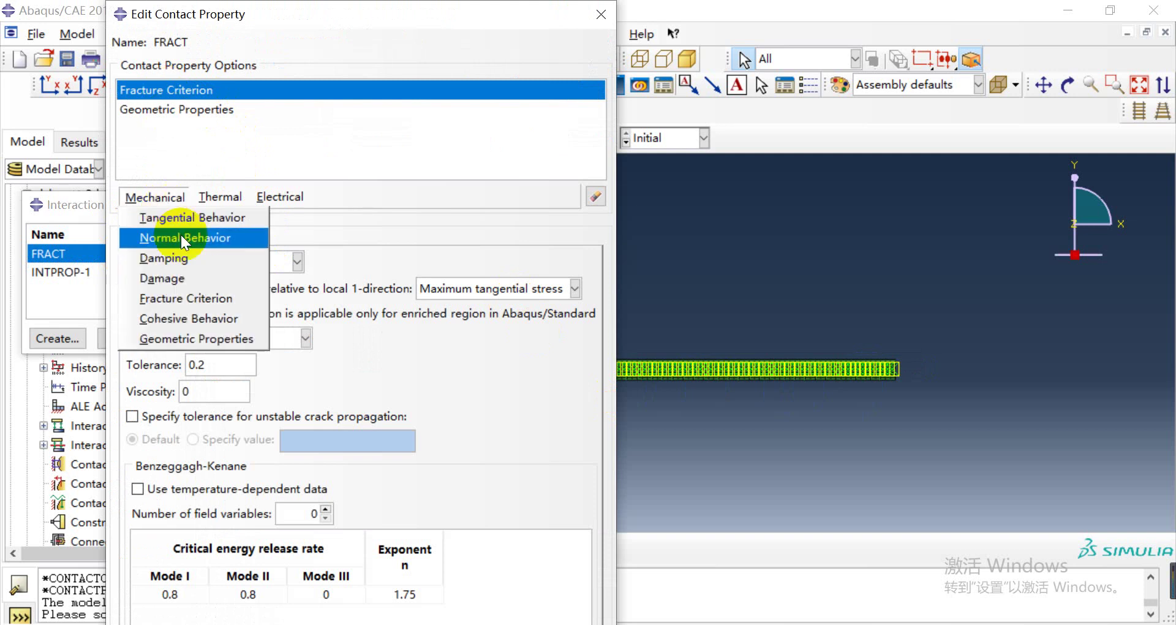
pyautogui.click(194, 297)
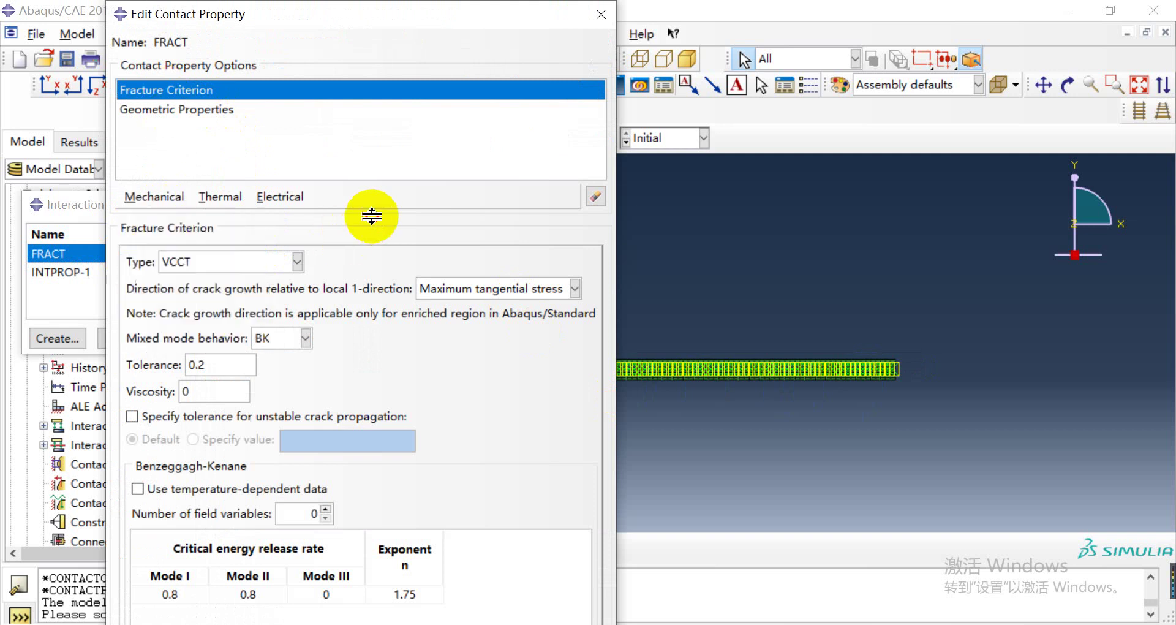
pyautogui.click(206, 269)
pyautogui.click(207, 269)
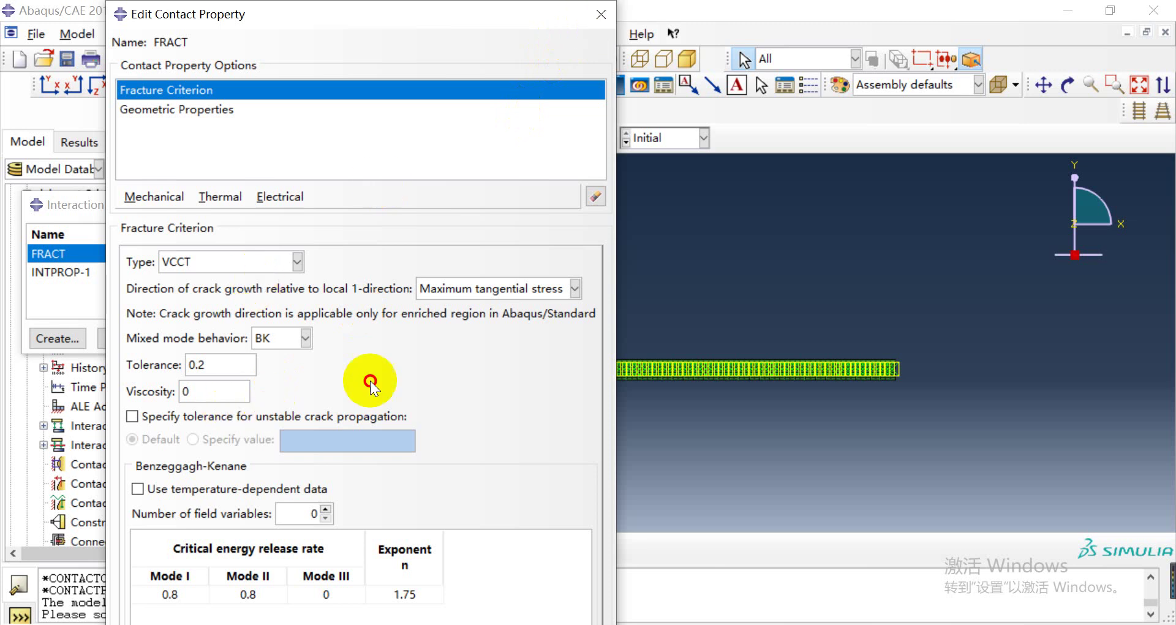
pyautogui.click(595, 22)
pyautogui.click(422, 205)
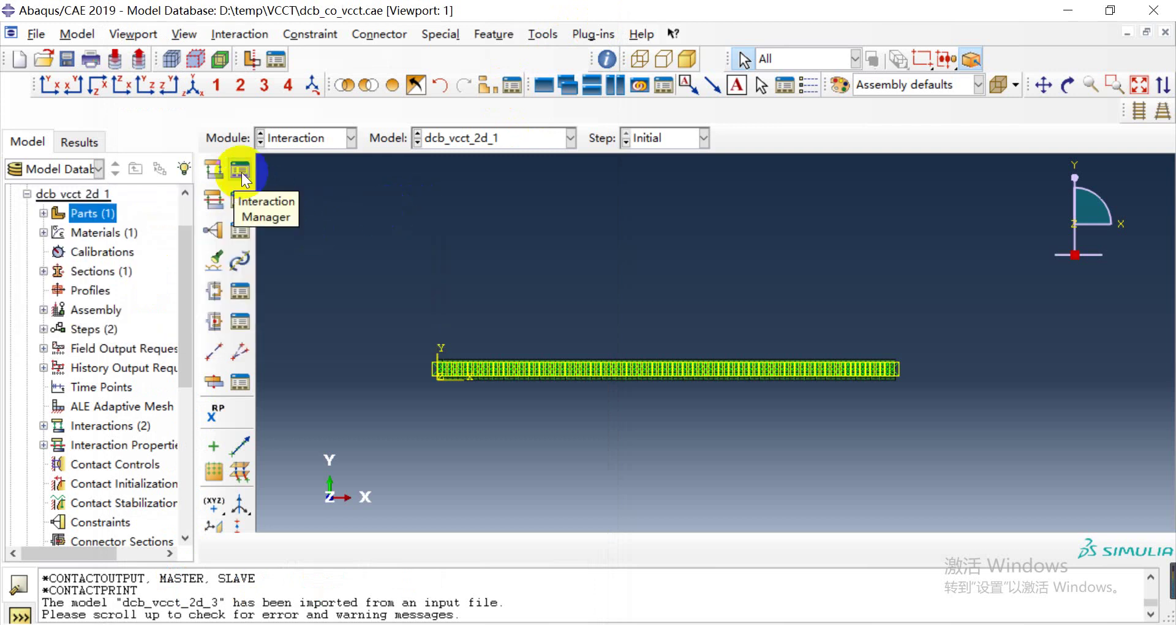
pyautogui.click(216, 170)
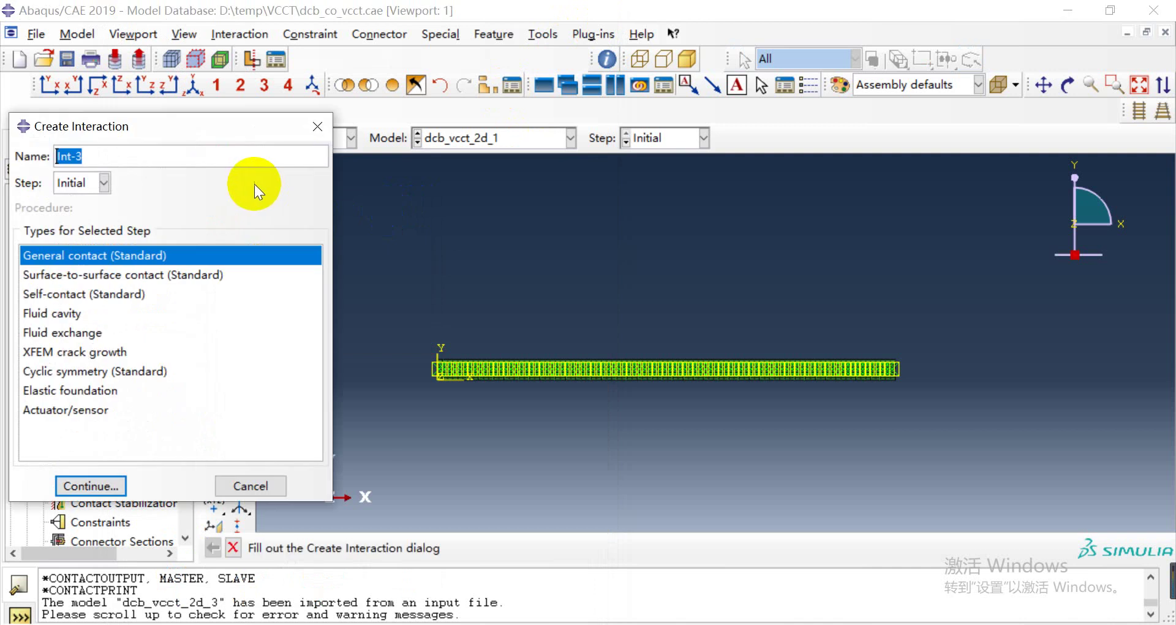
pyautogui.click(318, 127)
pyautogui.click(240, 169)
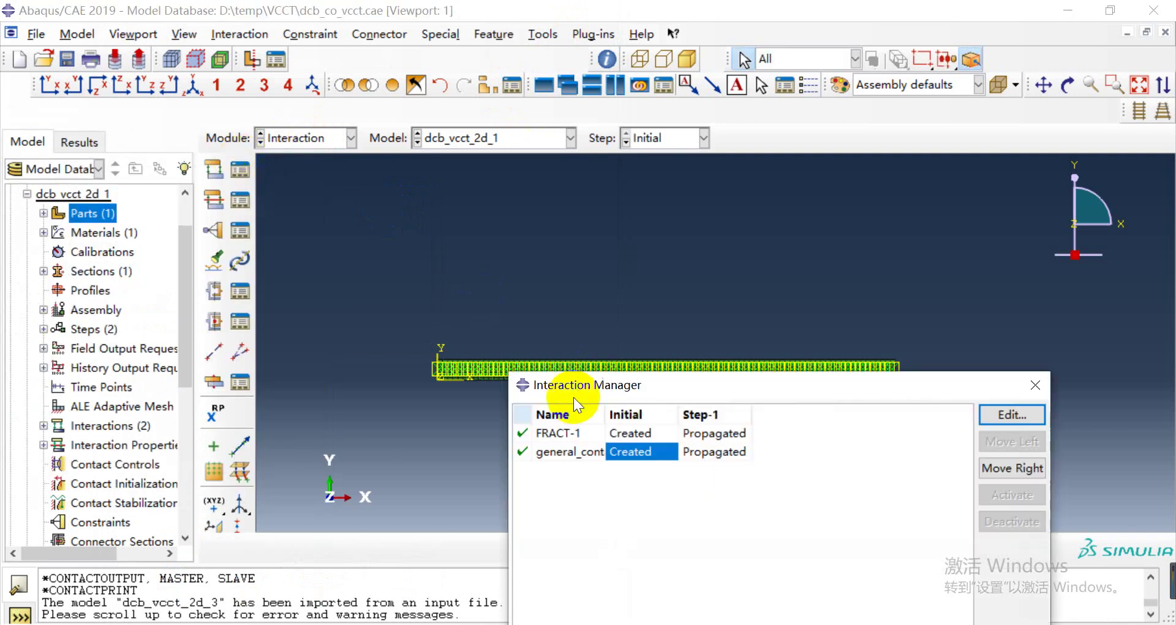
pyautogui.click(632, 433)
pyautogui.click(1012, 414)
pyautogui.click(1031, 386)
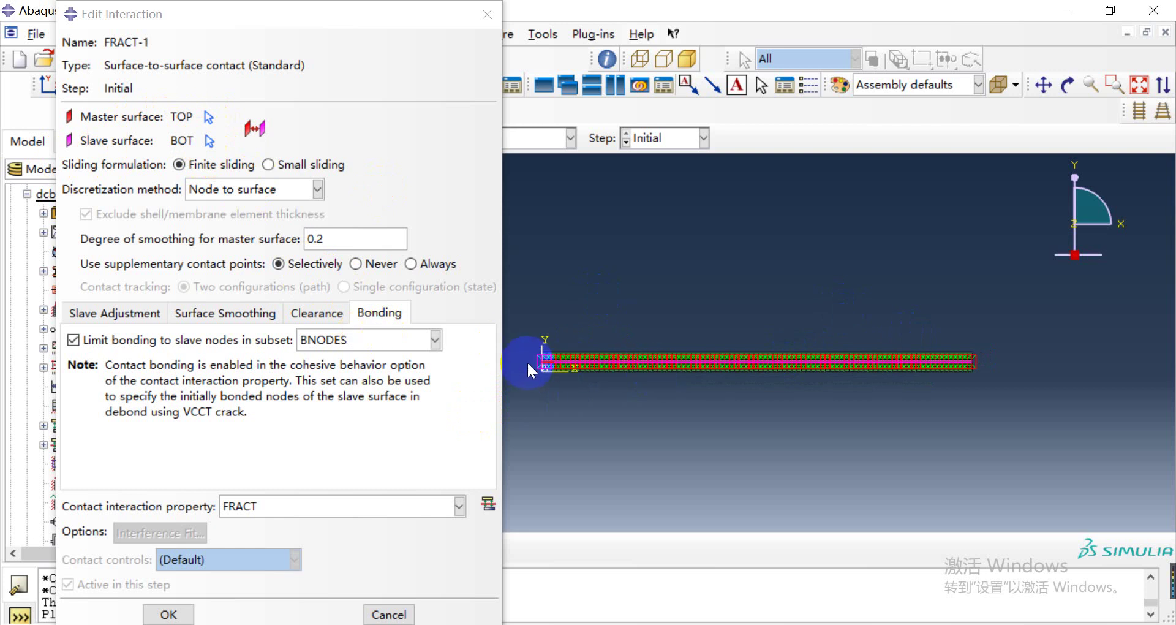
pyautogui.click(133, 319)
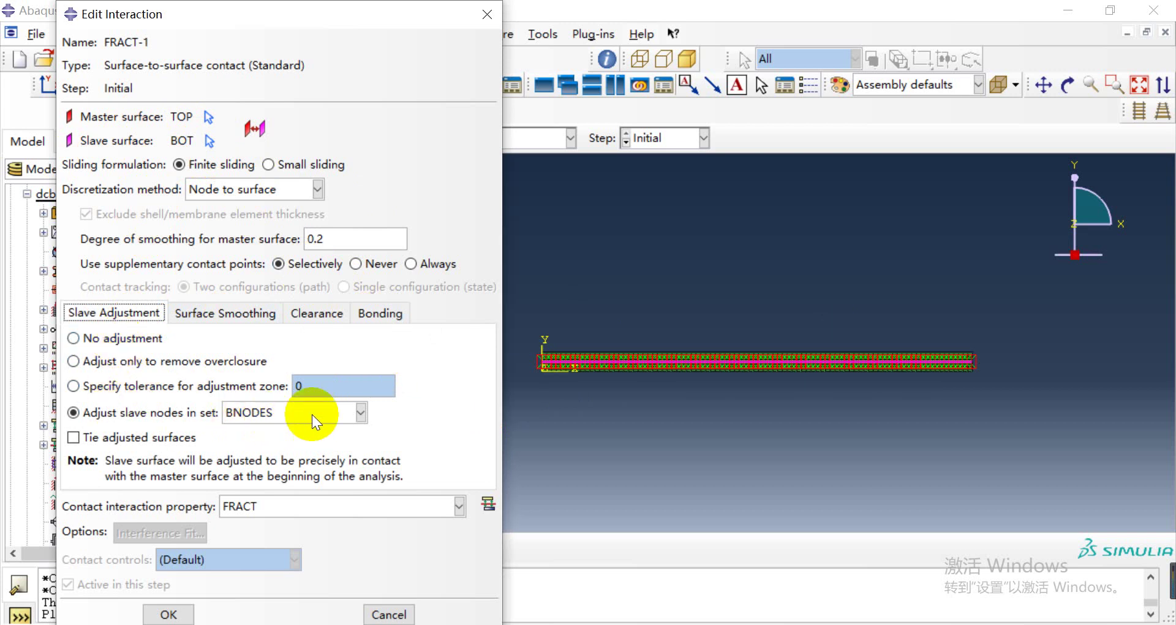
pyautogui.click(380, 313)
pyautogui.click(158, 341)
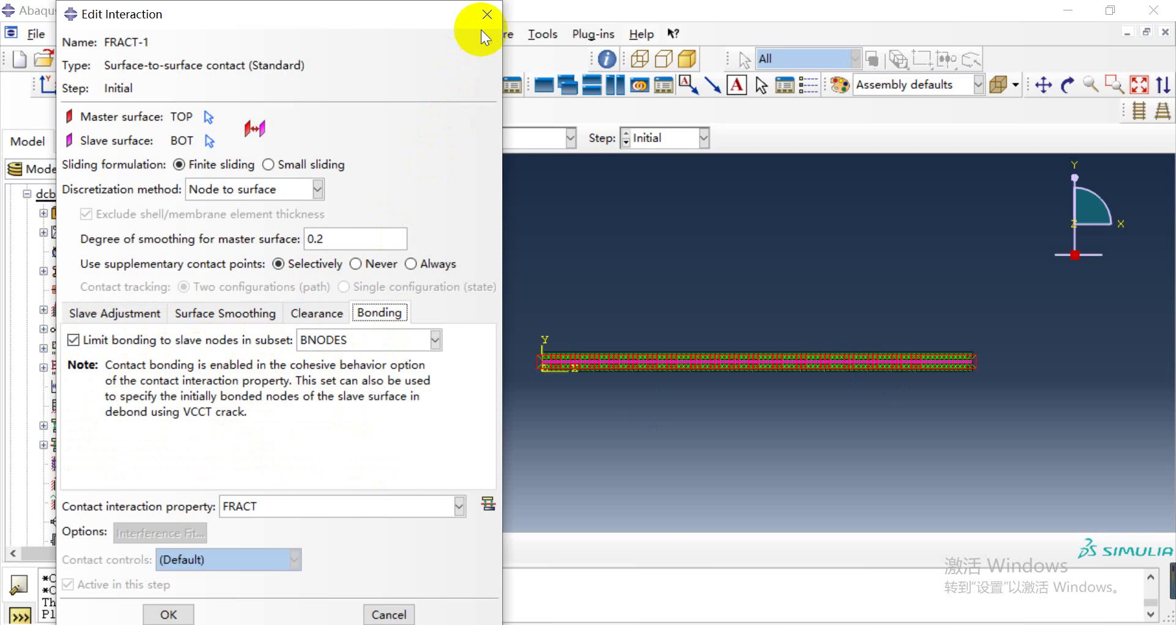
pyautogui.click(486, 13)
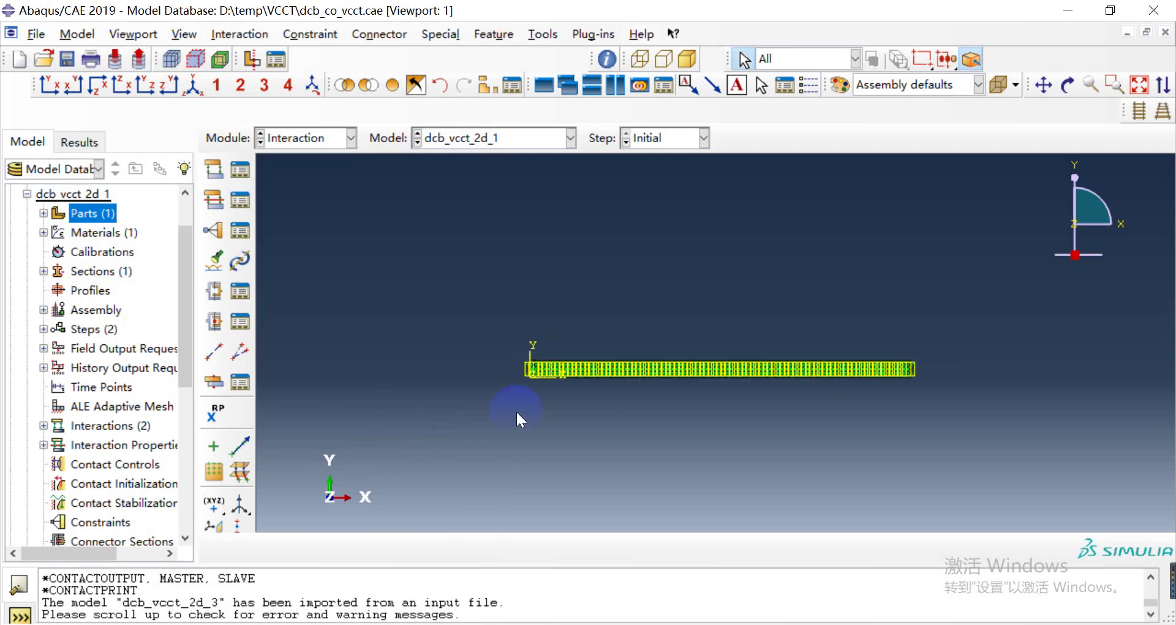
# Step: Switch to the Load module and inspect the Disp-BC-1 initial boundary condition
pyautogui.click(604, 367)
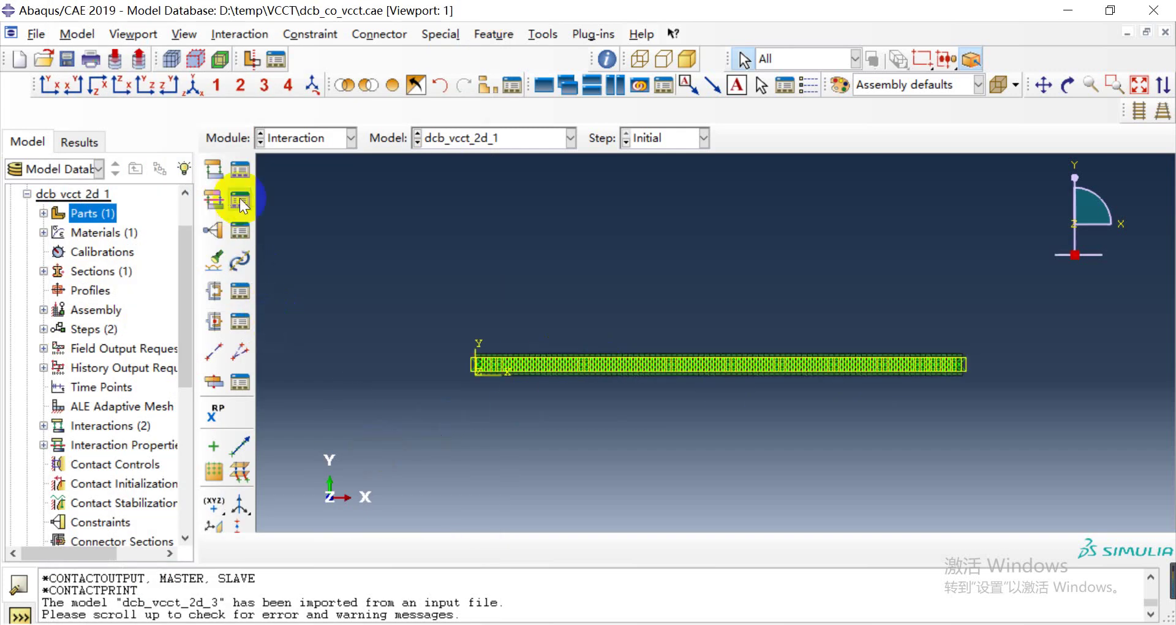
pyautogui.click(291, 139)
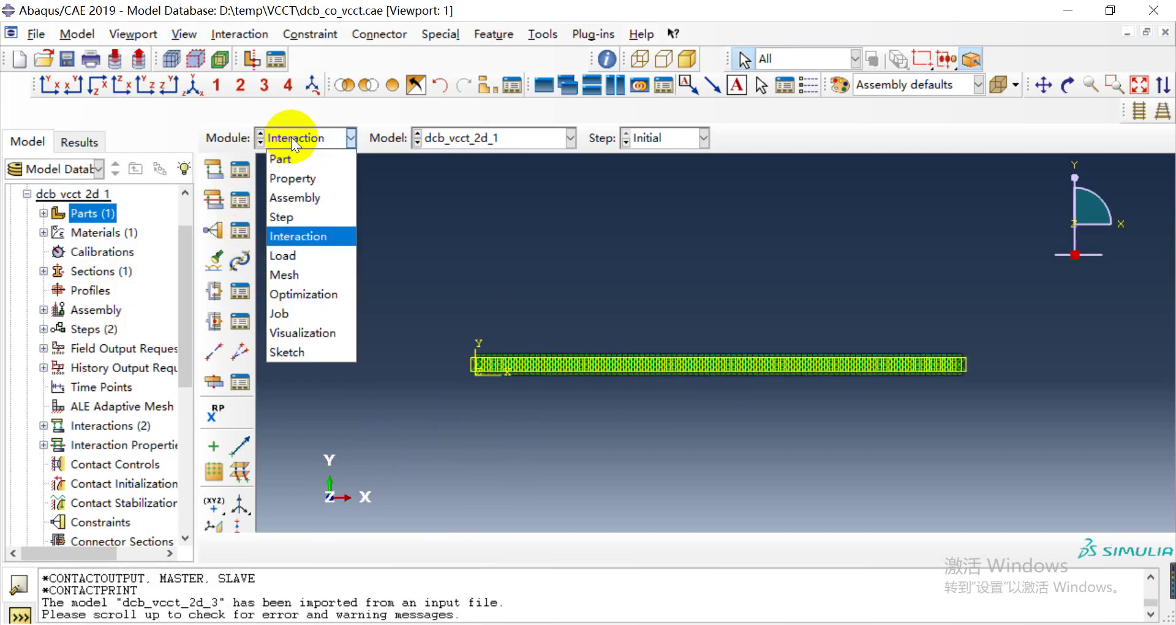
pyautogui.click(329, 264)
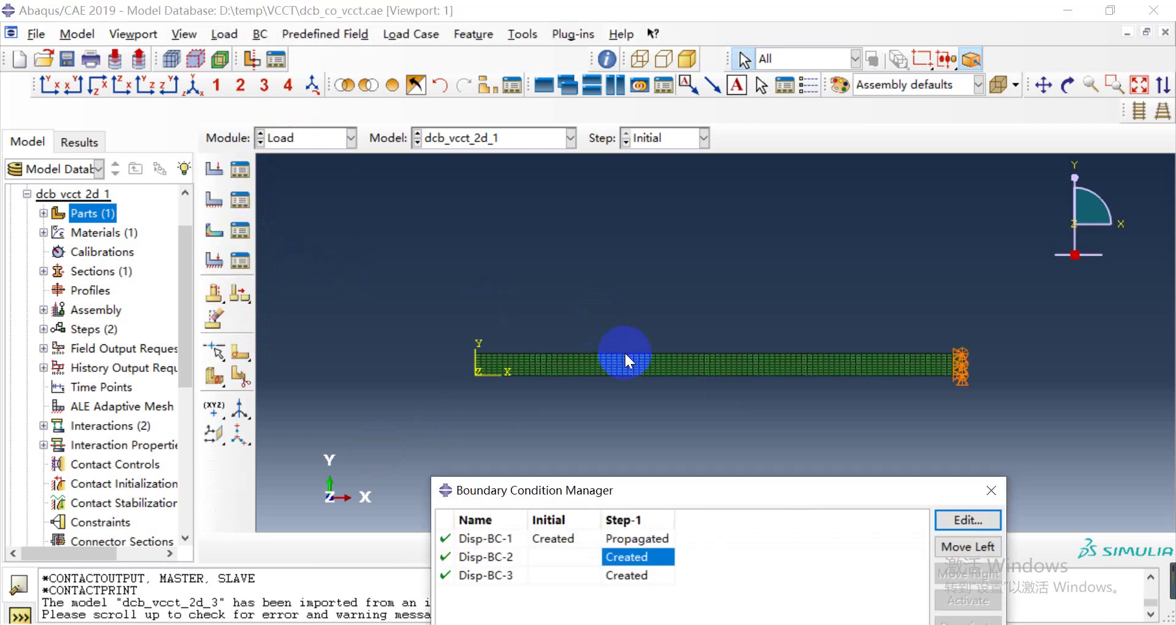
pyautogui.moveTo(677, 498); pyautogui.dragTo(657, 456)
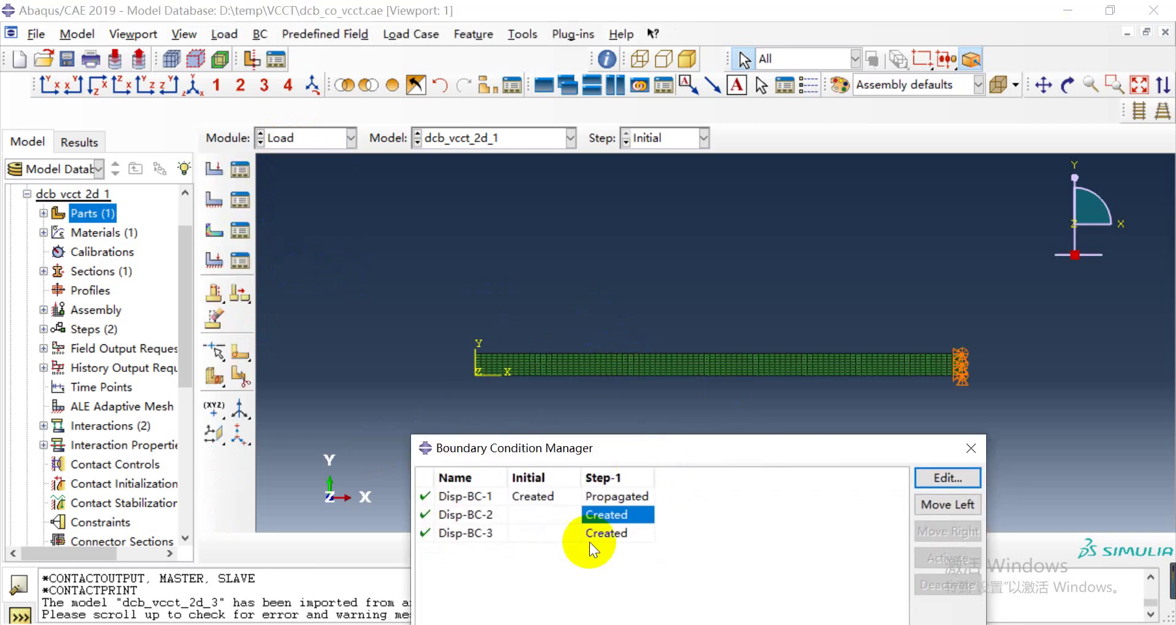
pyautogui.click(542, 495)
pyautogui.doubleClick(542, 494)
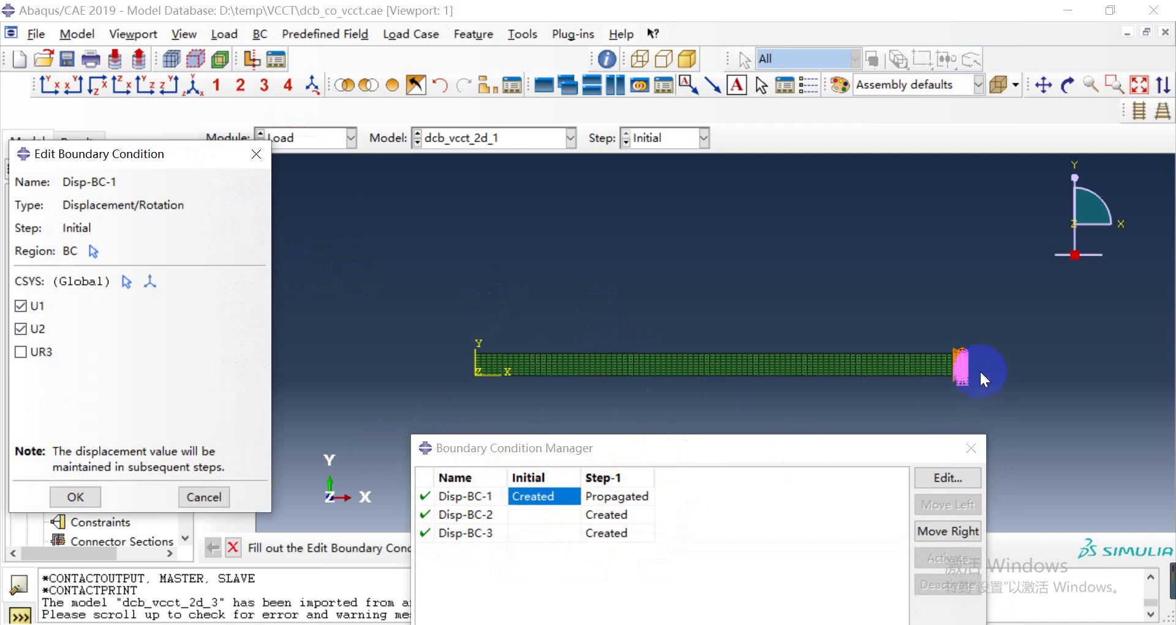
pyautogui.click(256, 154)
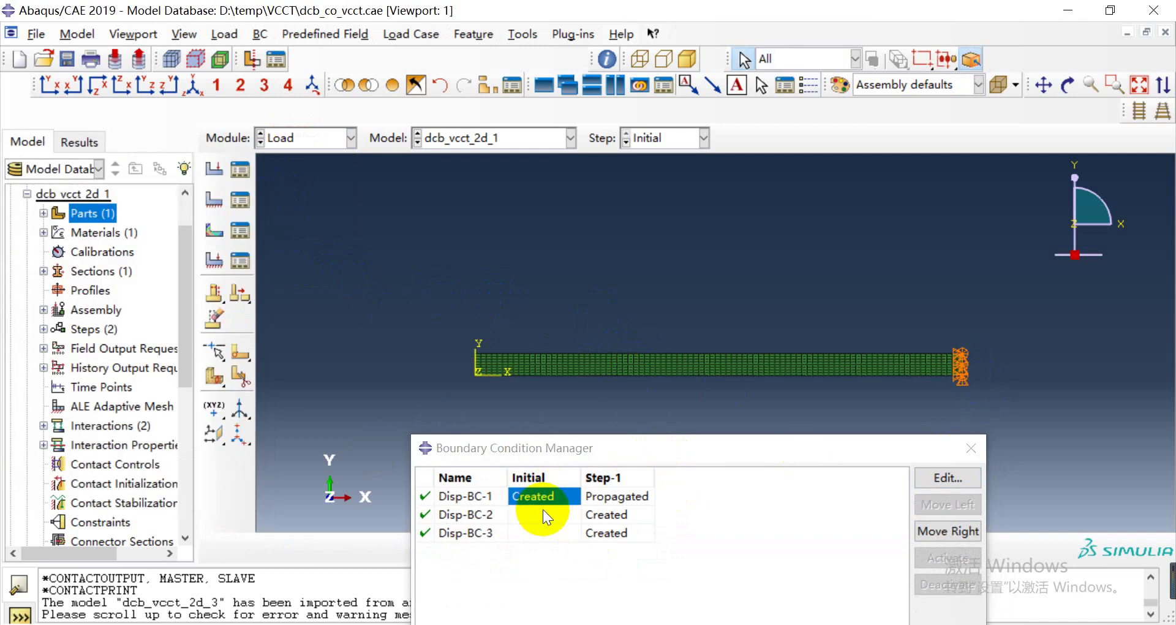
# Step: Review Disp-BC-2 in Step-1, confirming its U2 displacement of 0.16, without changes
pyautogui.click(612, 517)
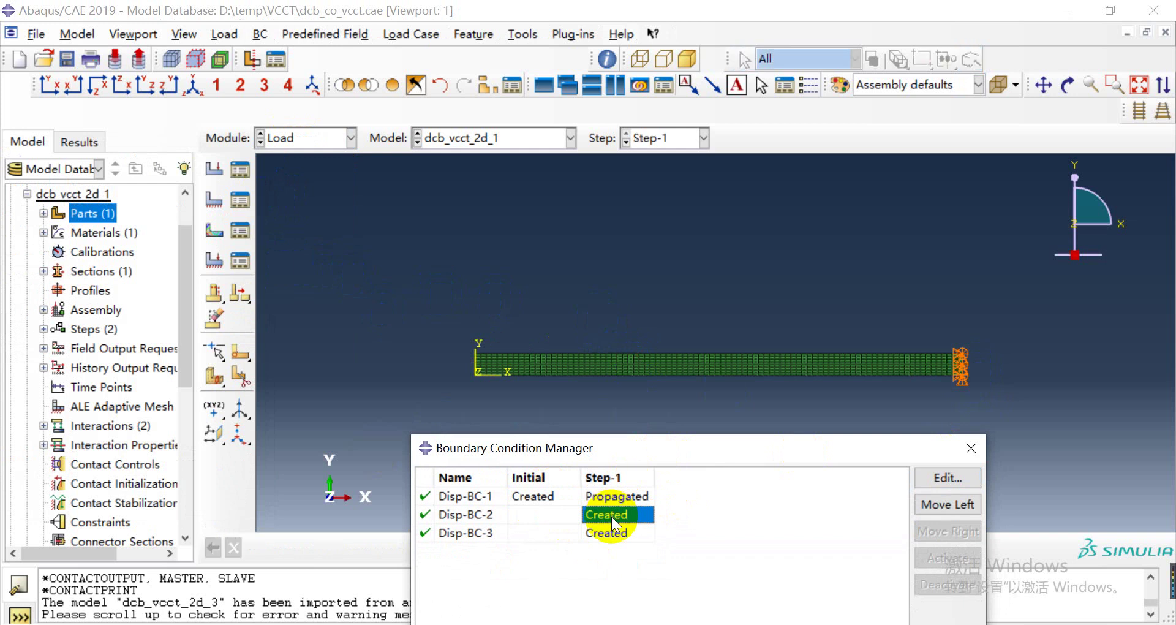
pyautogui.doubleClick(611, 516)
pyautogui.scroll(1, 480, 370)
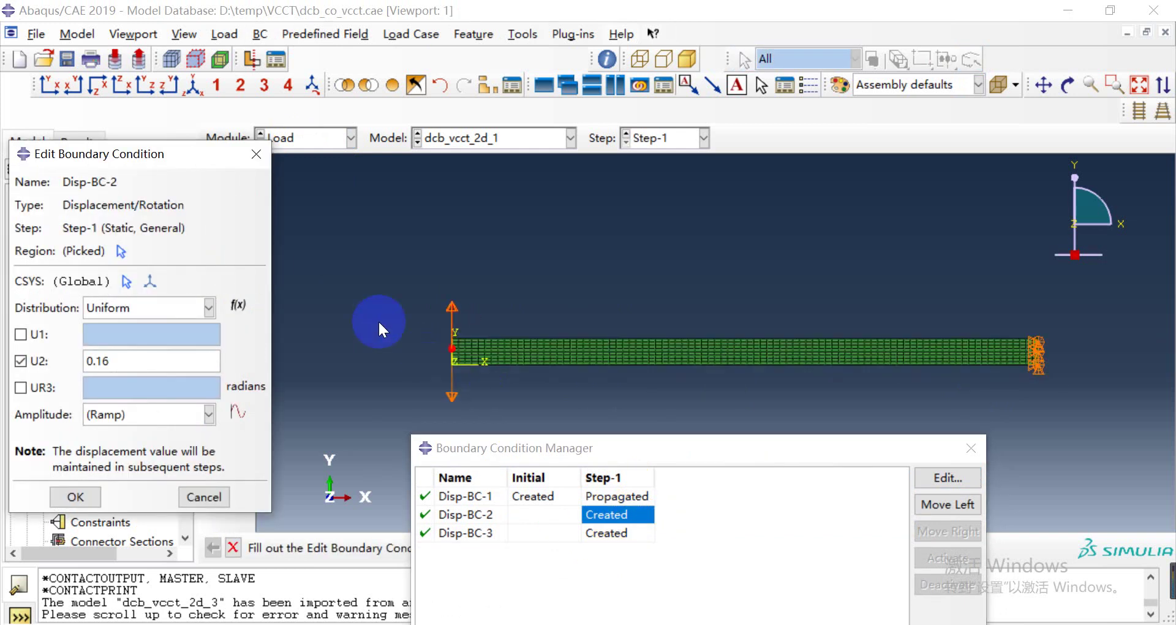
pyautogui.scroll(-1, 439, 361)
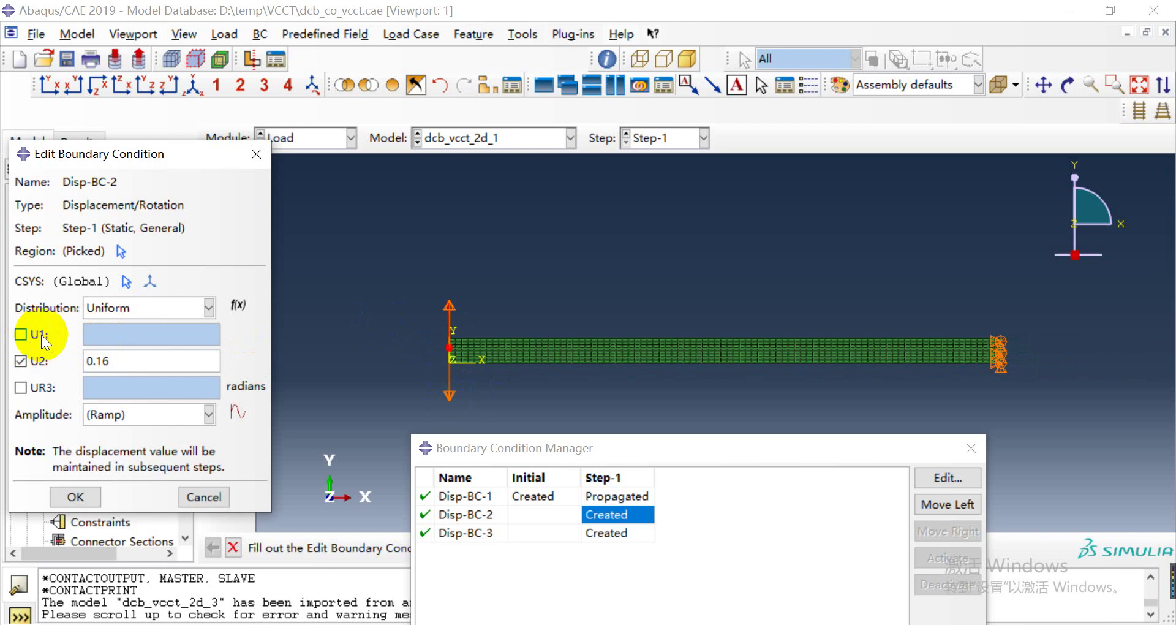
pyautogui.click(109, 361)
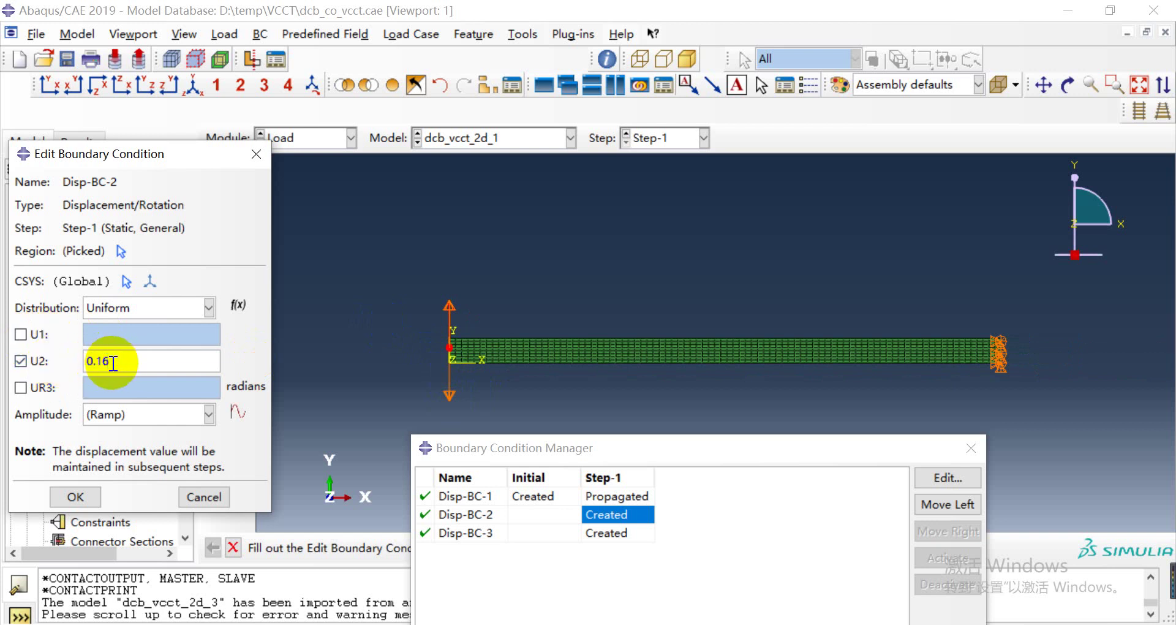
pyautogui.click(203, 496)
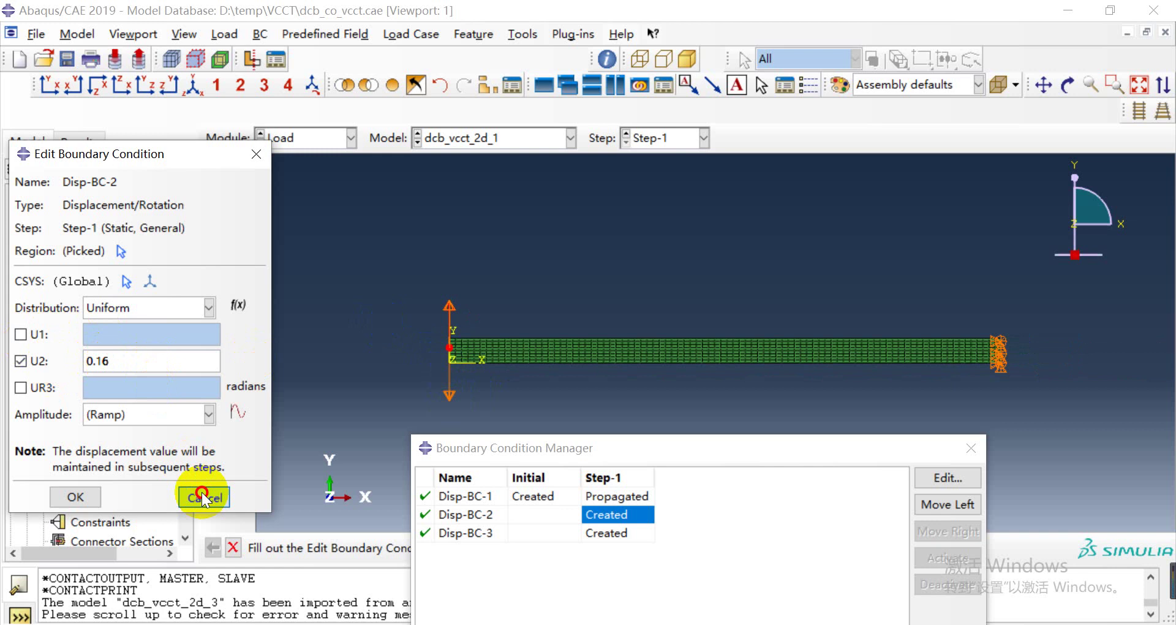
pyautogui.click(204, 493)
# Step: Review Disp-BC-3's U2 displacement of -0.16 and close the Boundary Condition Manager
pyautogui.doubleClick(597, 534)
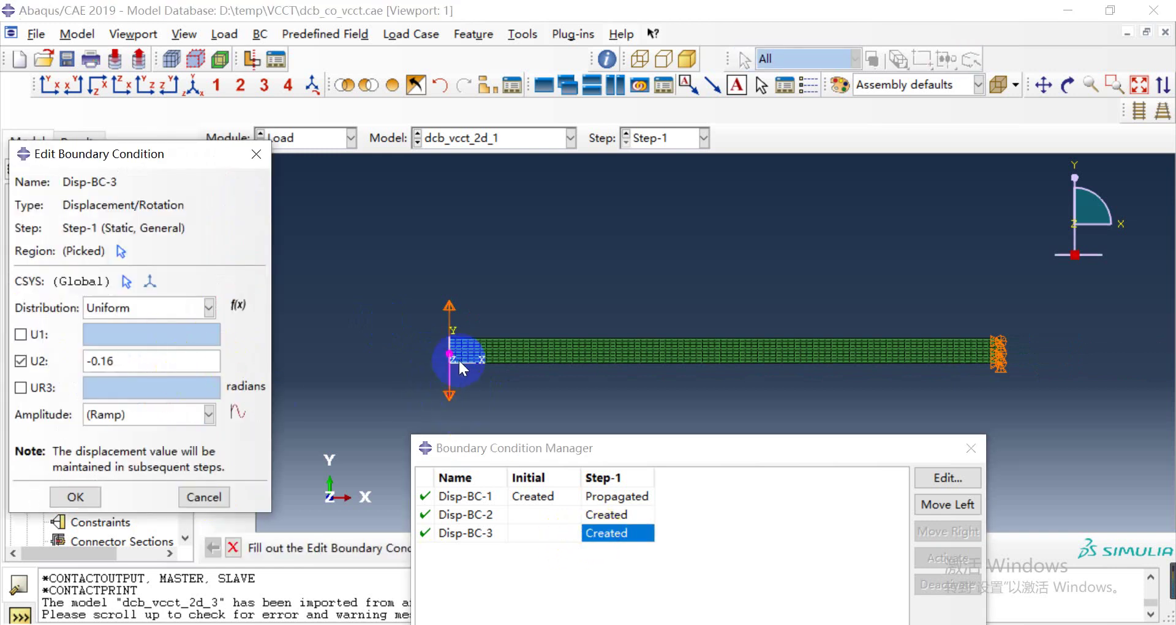
pyautogui.scroll(4, 456, 359)
pyautogui.scroll(-5, 339, 361)
pyautogui.scroll(-3, 337, 357)
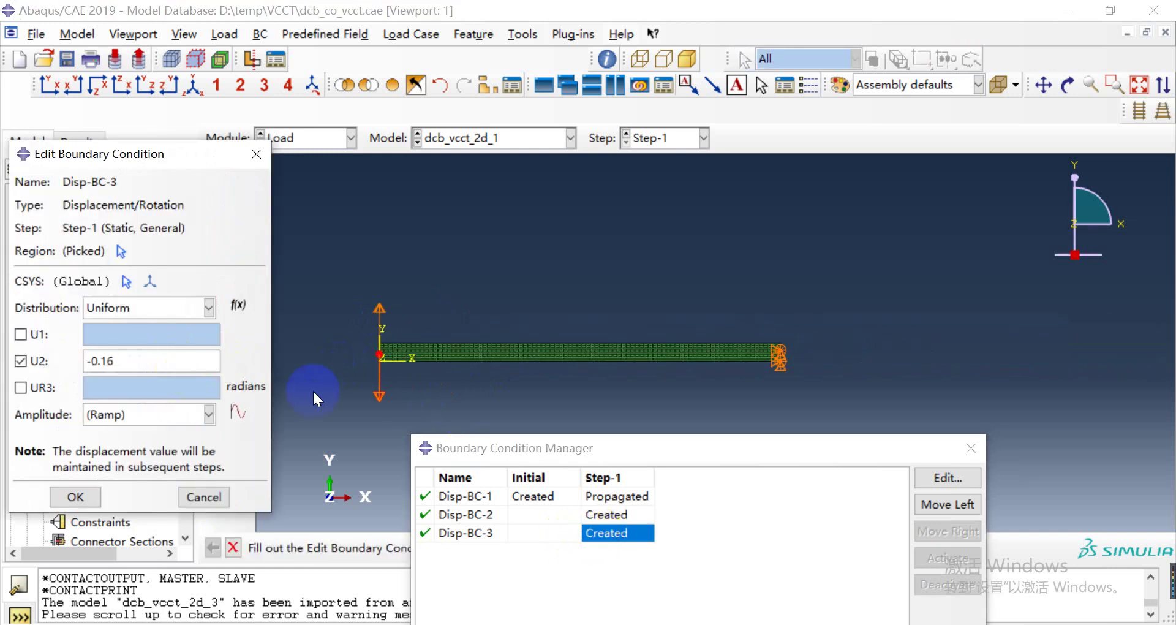
pyautogui.click(202, 496)
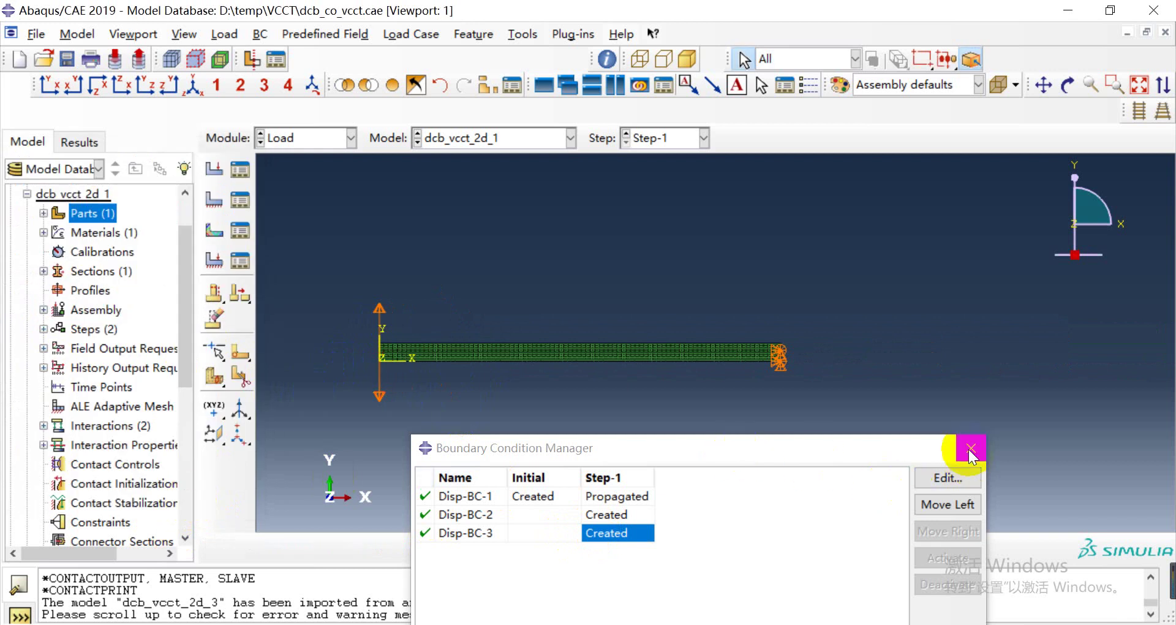
pyautogui.click(970, 449)
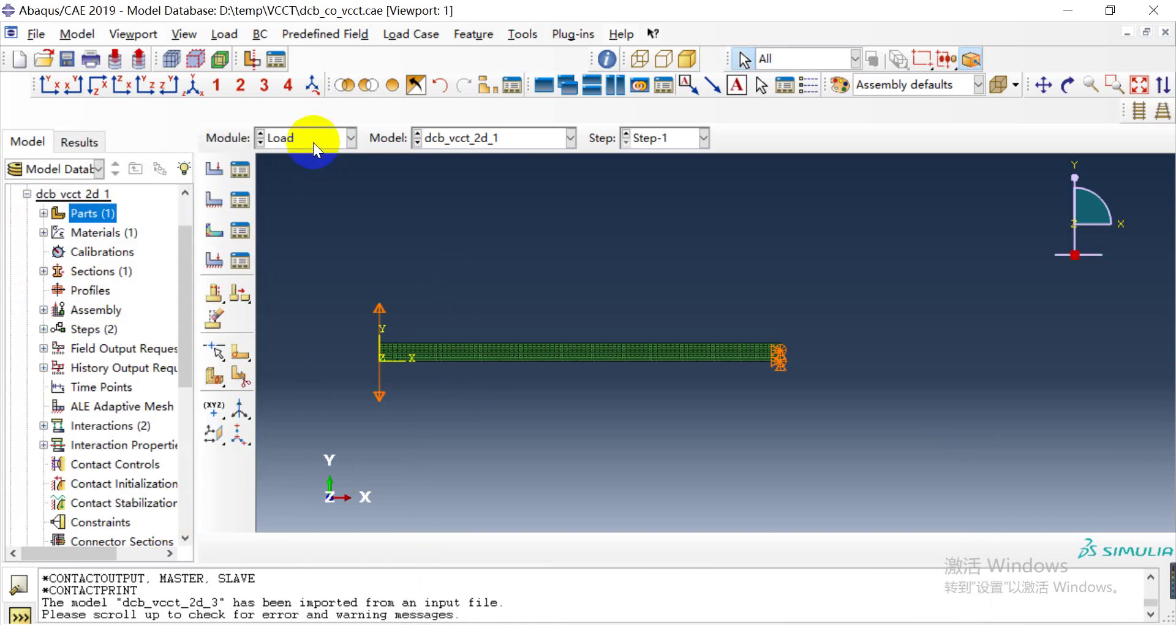
# Step: Confirm the Predefined Field Manager is empty and switch to the Mesh module
pyautogui.click(240, 230)
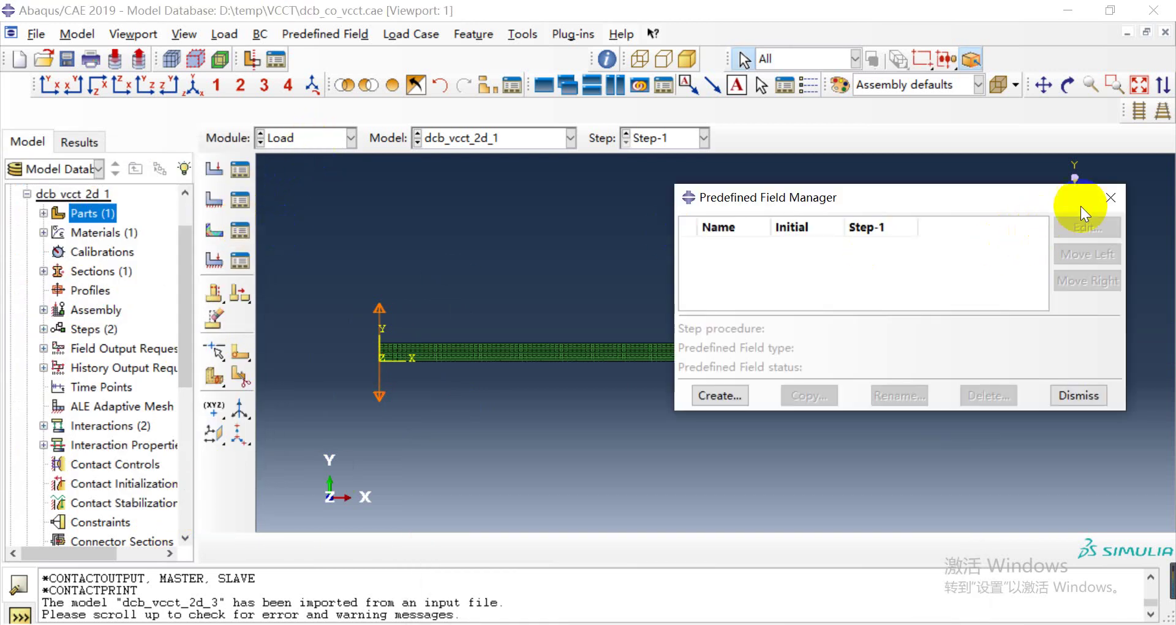
pyautogui.click(1076, 394)
pyautogui.click(273, 139)
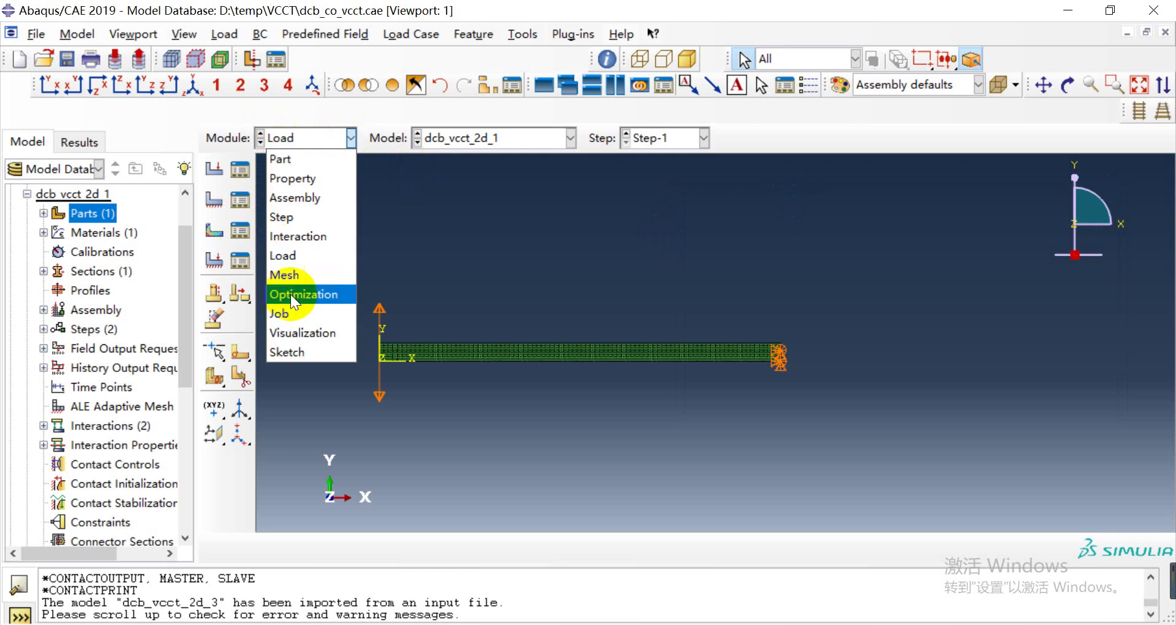
pyautogui.click(289, 272)
pyautogui.scroll(2, 341, 333)
pyautogui.scroll(1, 553, 372)
pyautogui.scroll(2, 443, 355)
pyautogui.scroll(-3, 318, 391)
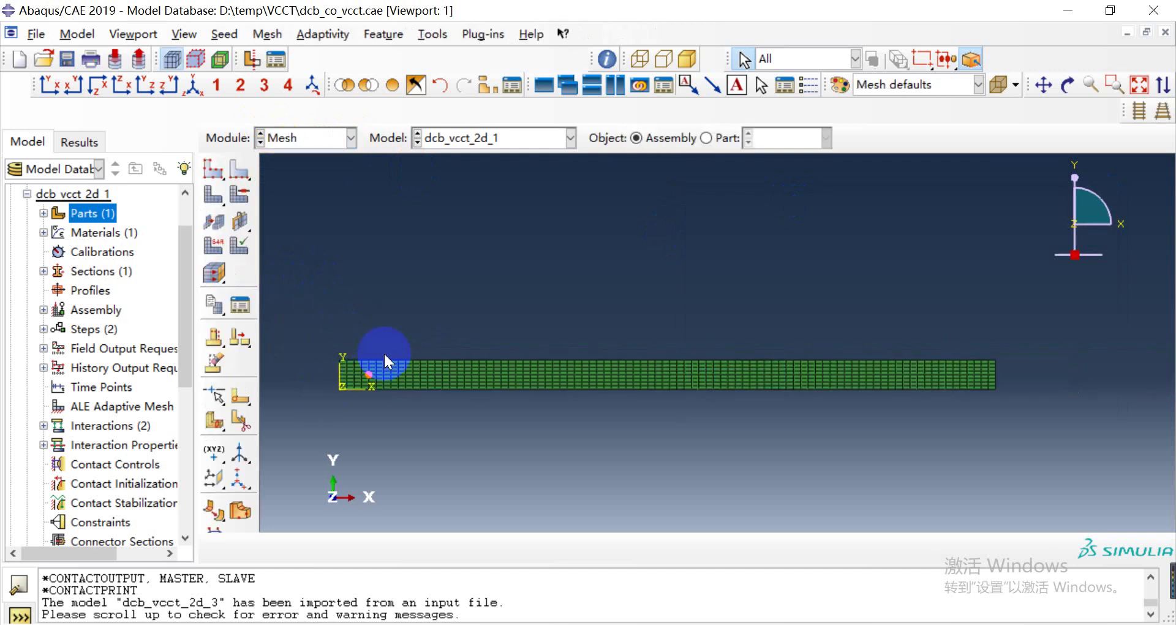
pyautogui.scroll(1, 350, 391)
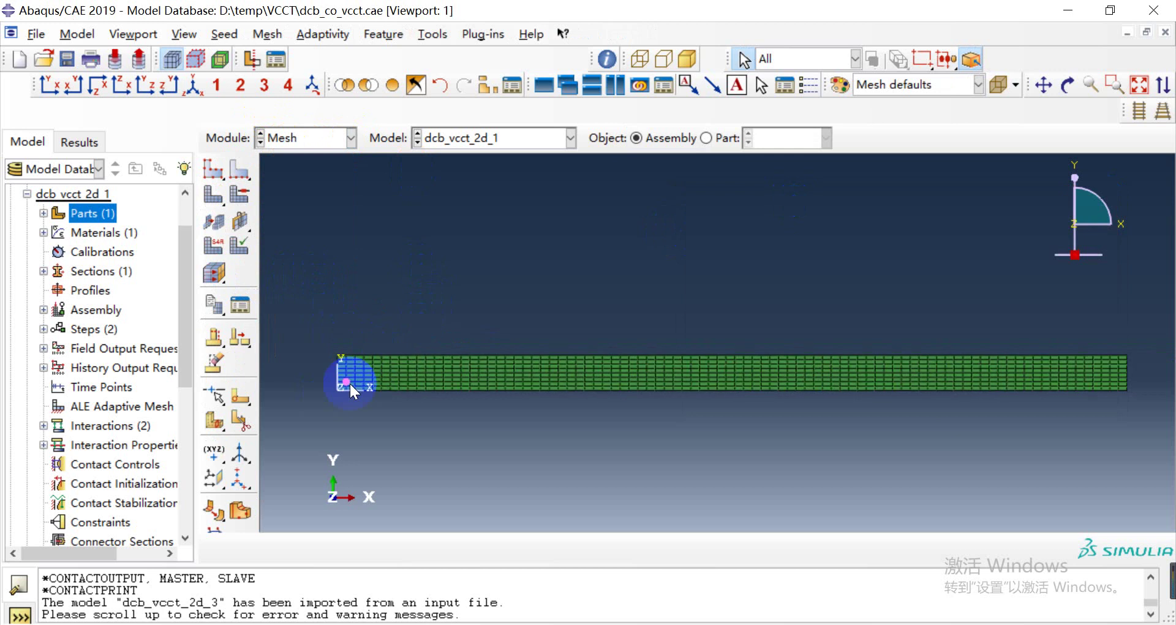
pyautogui.scroll(-1, 445, 303)
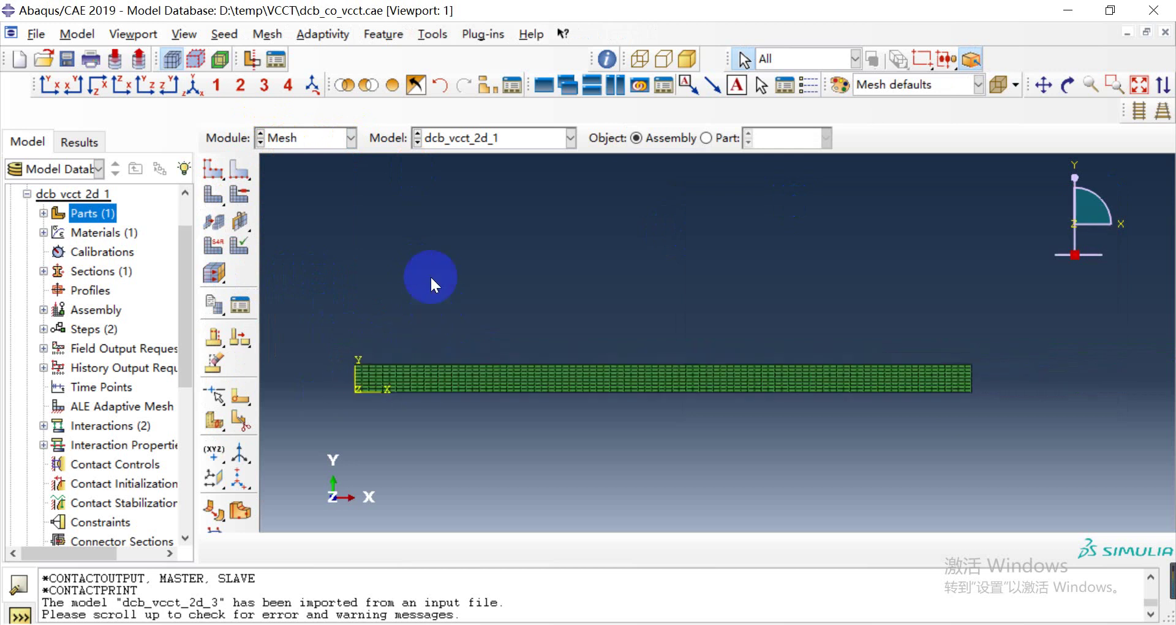
pyautogui.scroll(-1, 429, 274)
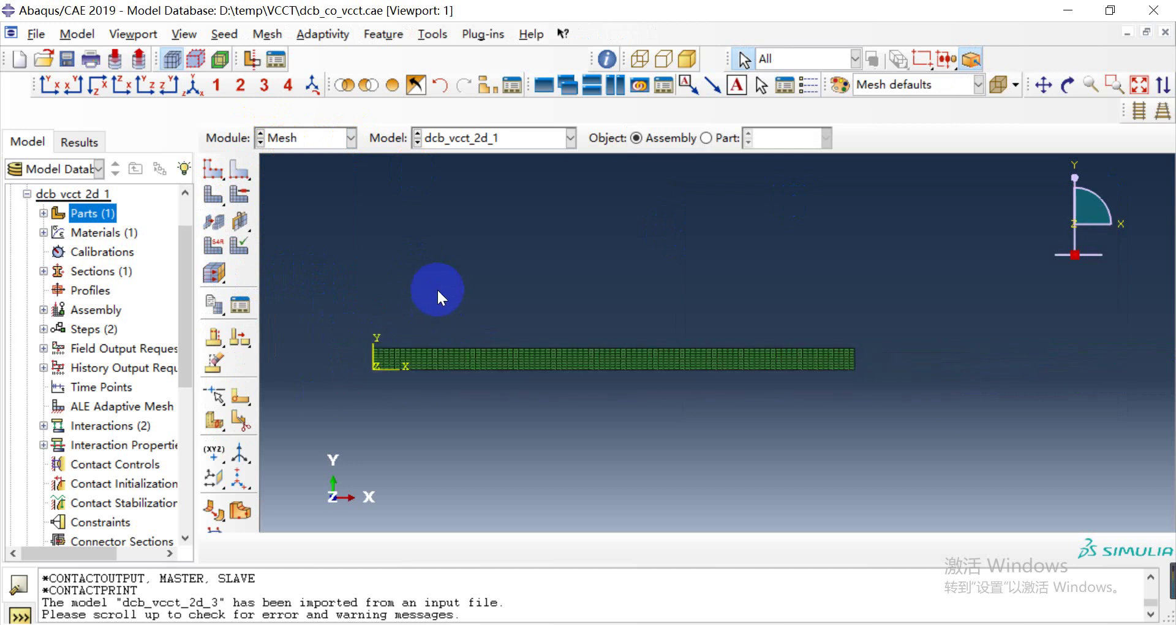
# Step: Check the element type on PART-1's whole beam, confirming CPE4 plane strain quadrilaterals
pyautogui.click(218, 248)
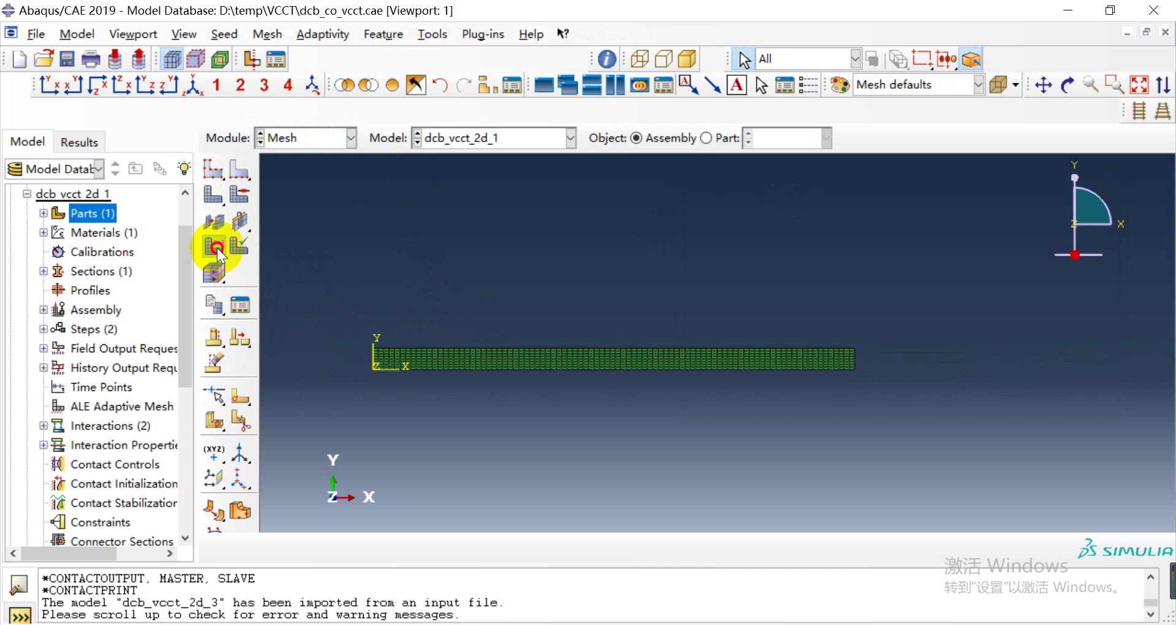
pyautogui.click(589, 363)
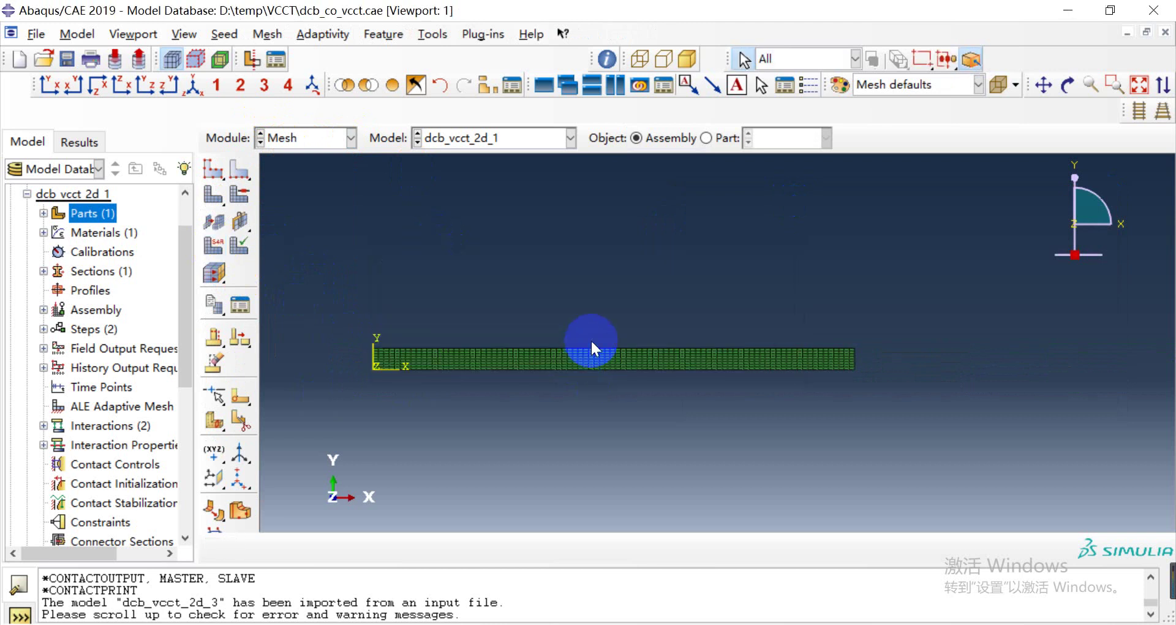
pyautogui.click(706, 137)
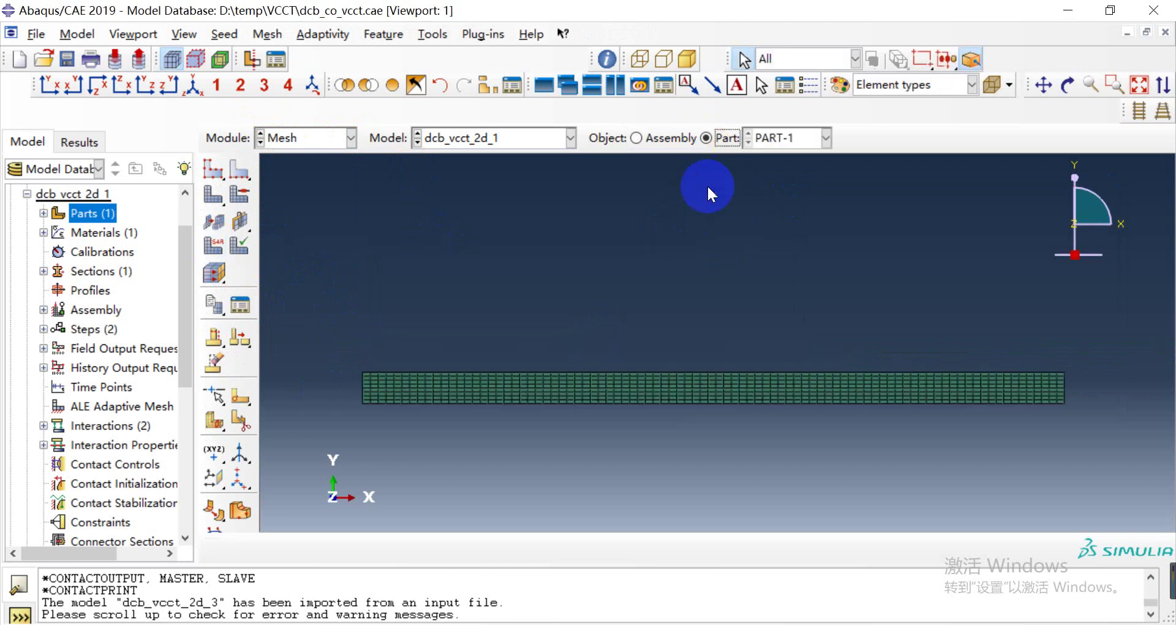
pyautogui.click(218, 248)
pyautogui.moveTo(331, 270); pyautogui.dragTo(983, 467)
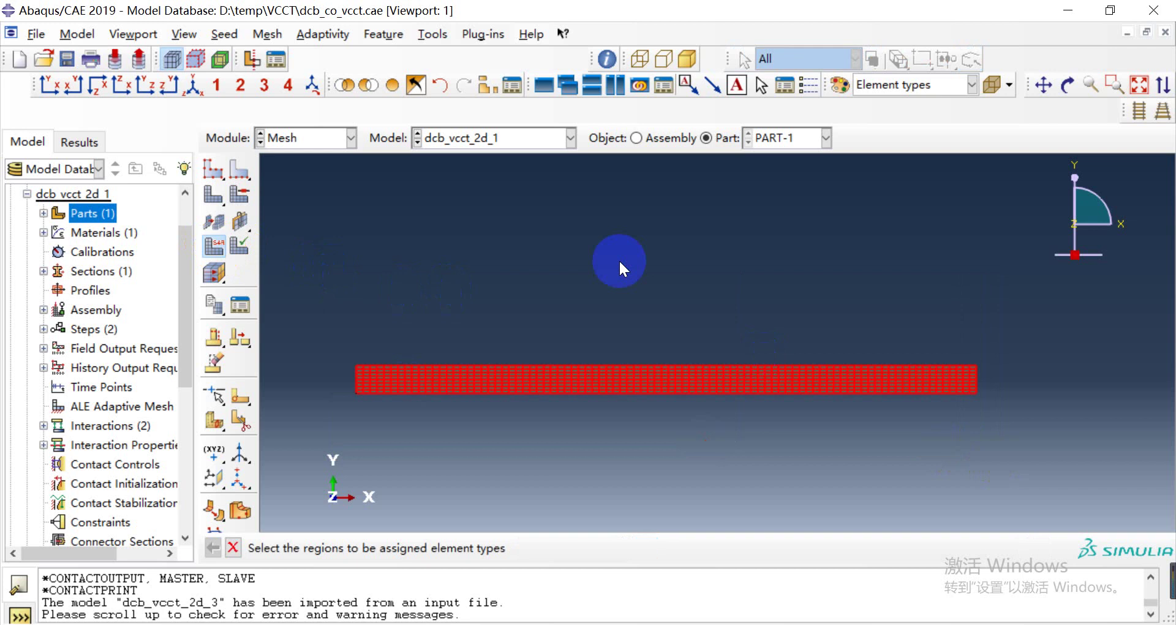
pyautogui.middleClick(619, 259)
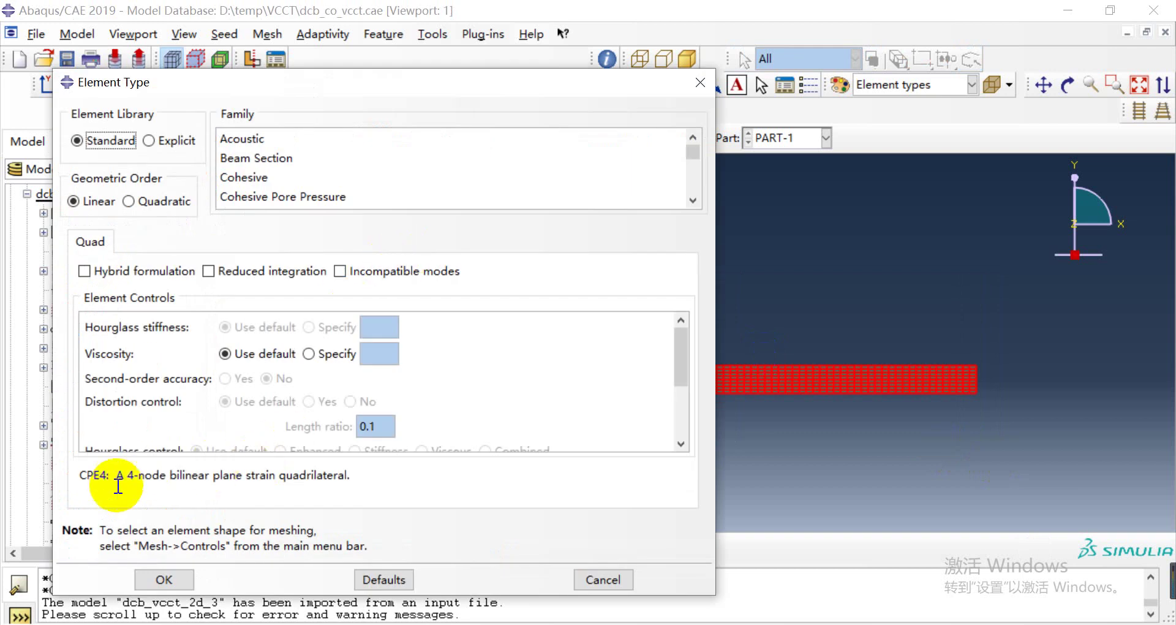
pyautogui.click(600, 581)
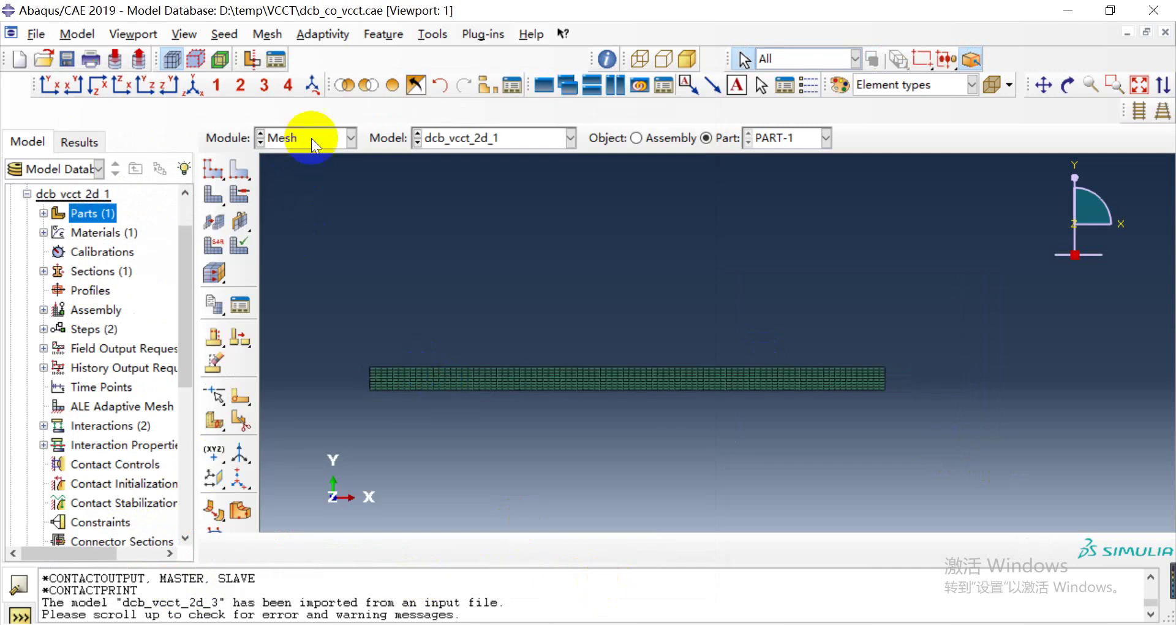
pyautogui.click(313, 136)
# Step: Switch to the Job module and open the results of job dcb_vcct_2d_1
pyautogui.click(304, 311)
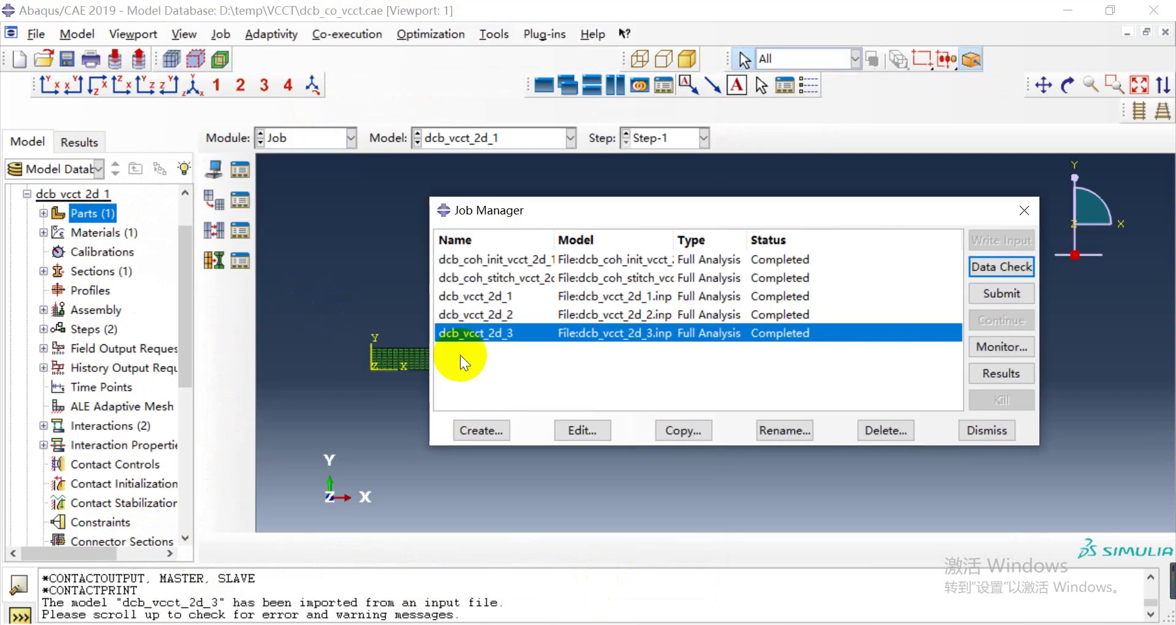
pyautogui.click(497, 295)
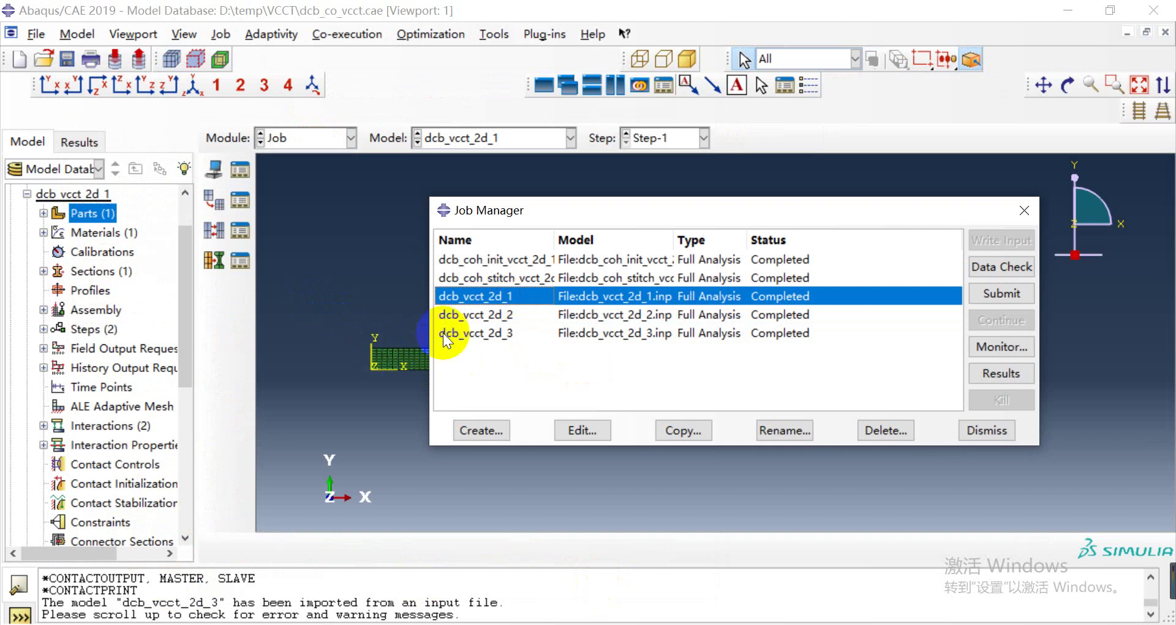
pyautogui.moveTo(691, 218); pyautogui.dragTo(664, 292)
pyautogui.click(973, 448)
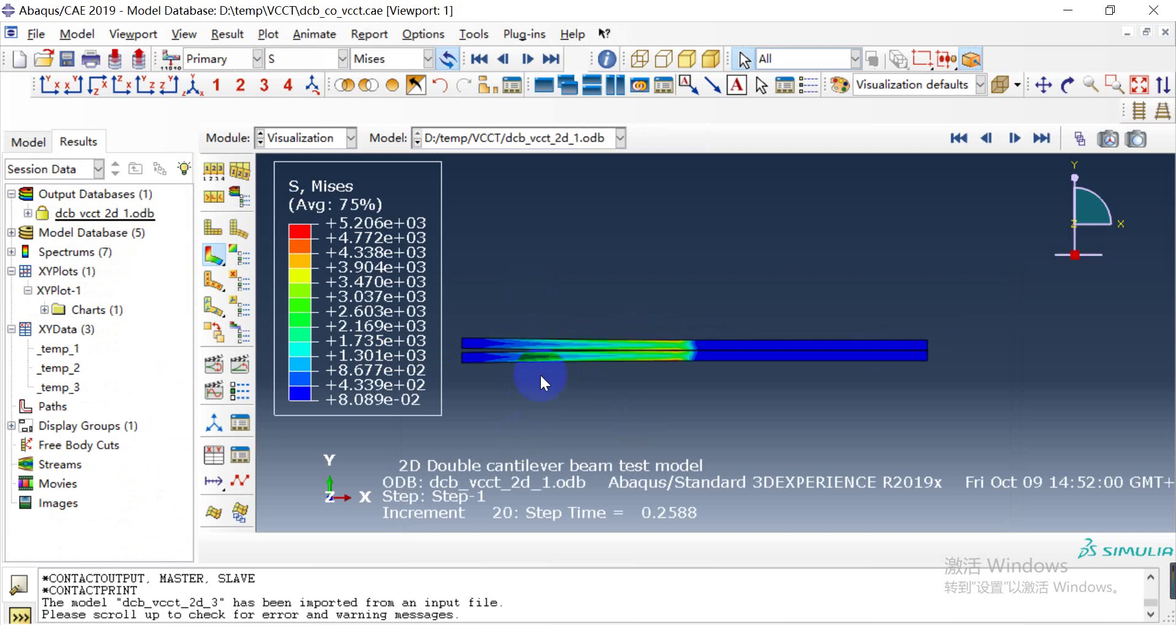
# Step: Animate the Mises stress contour through the Step-1 time history
pyautogui.click(231, 367)
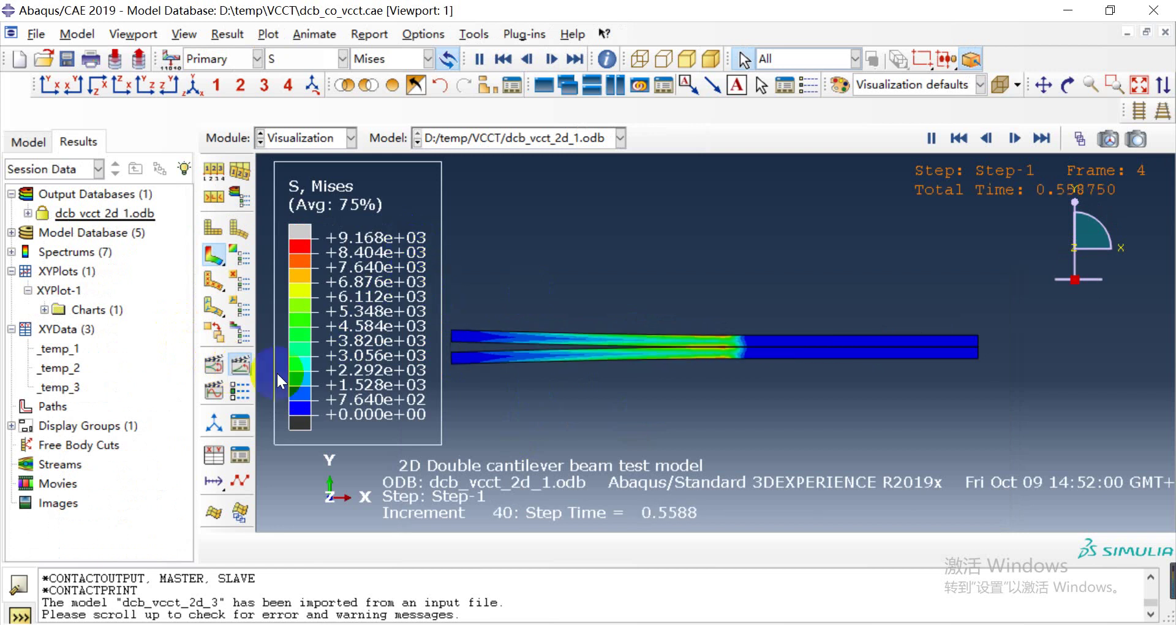
pyautogui.click(298, 59)
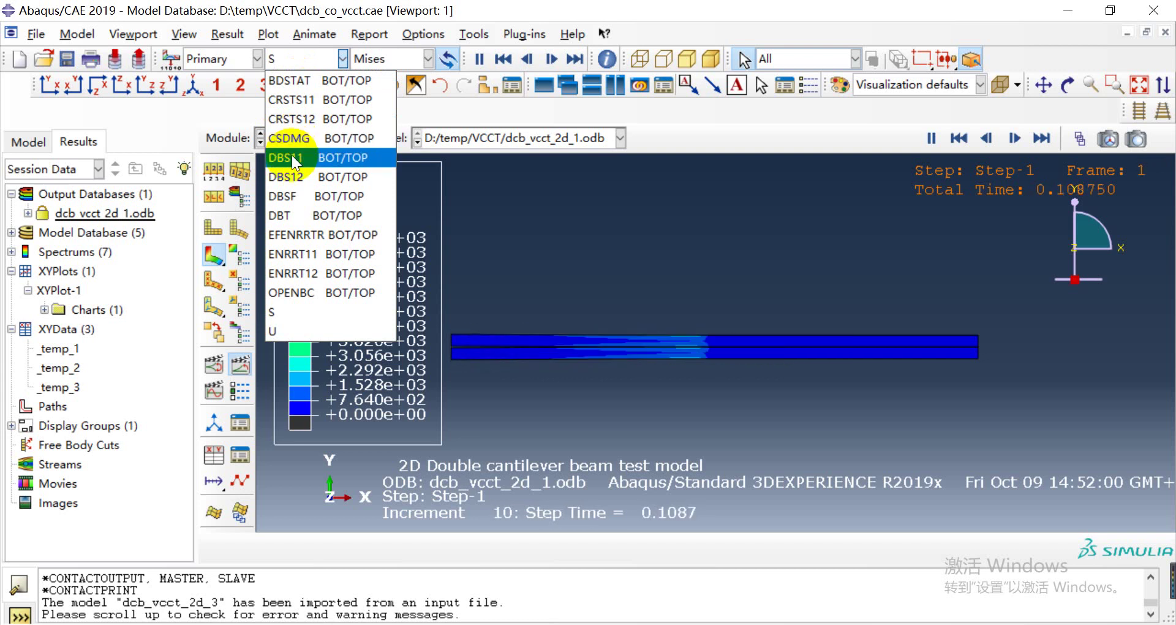
# Step: Contour DBT, stop the animation, then contour CRSTS11 and finally CRSTS12
pyautogui.click(296, 213)
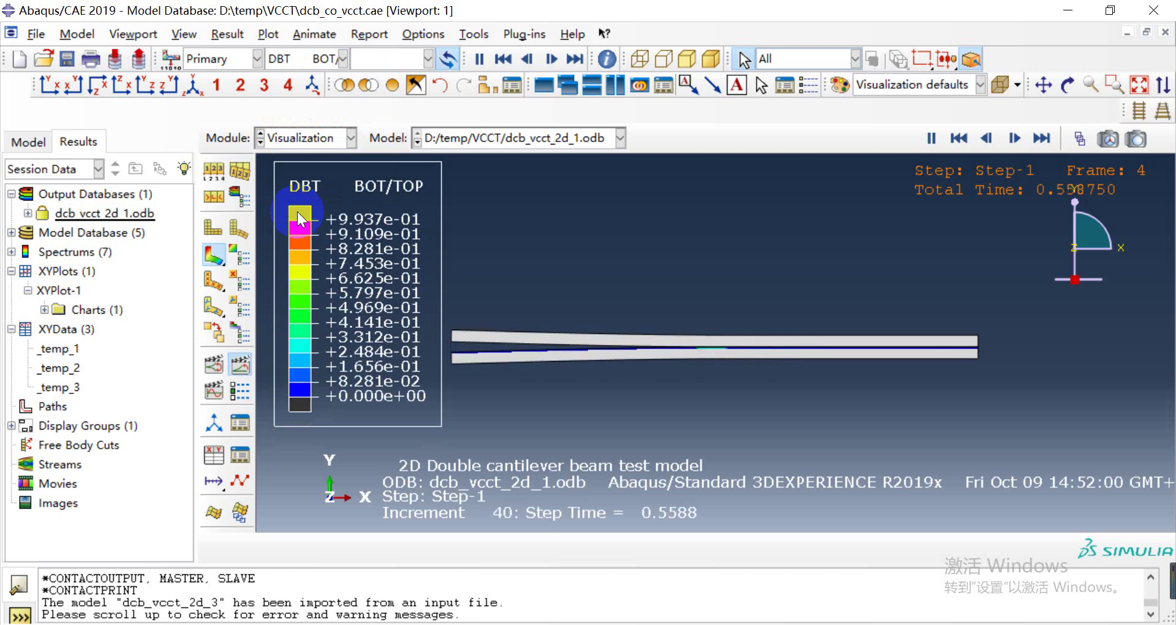
pyautogui.click(240, 364)
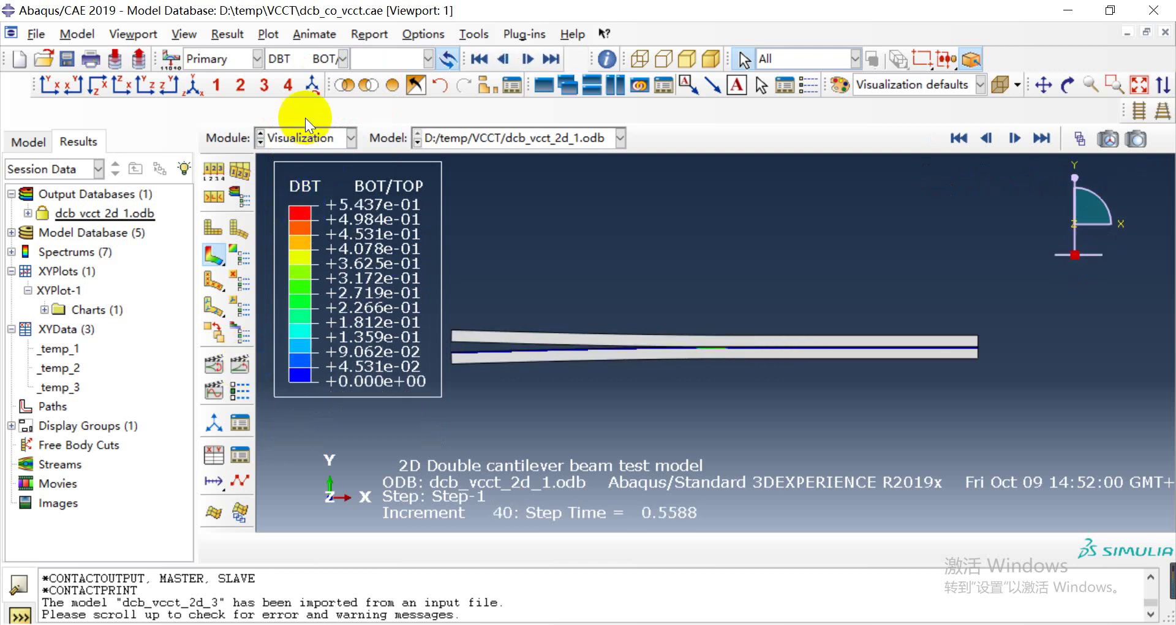
pyautogui.click(298, 56)
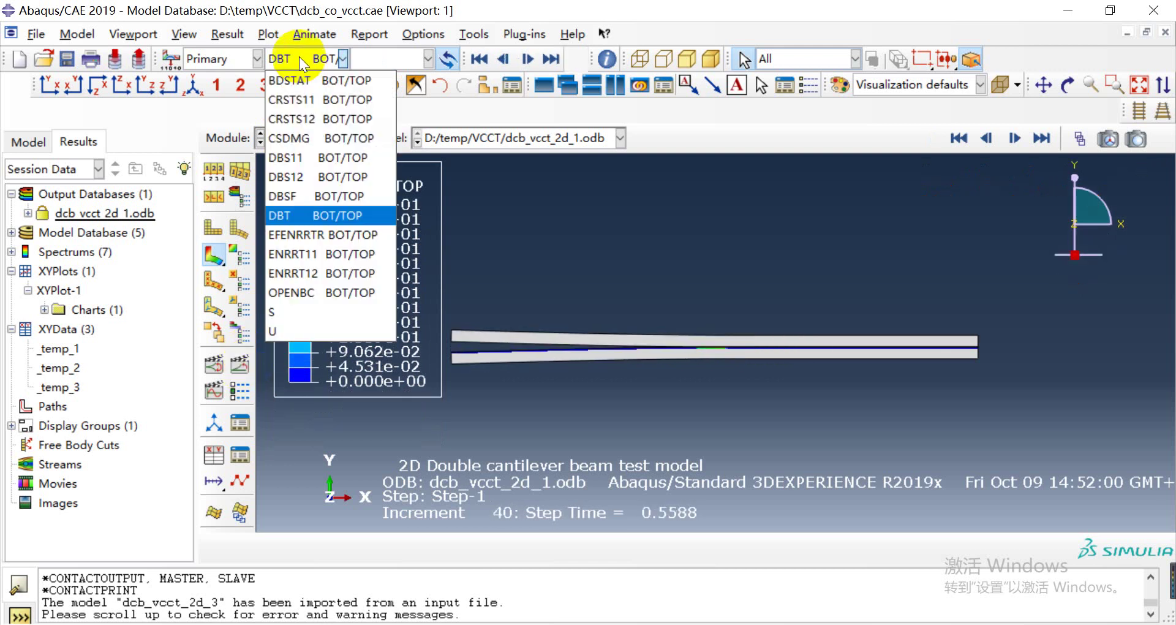
pyautogui.click(300, 100)
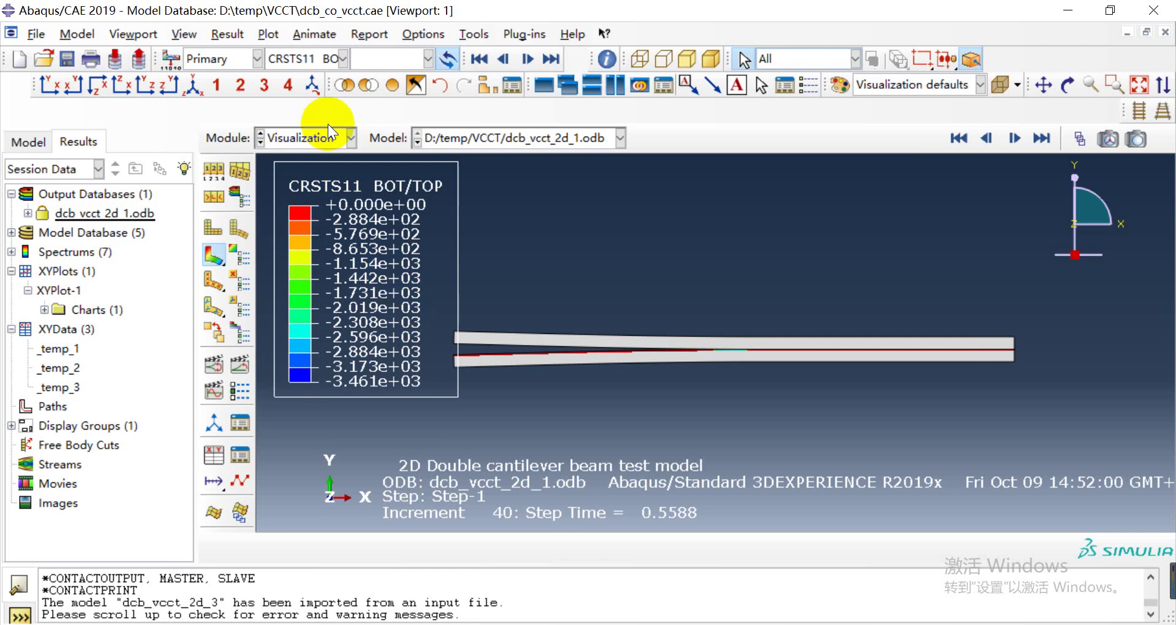
pyautogui.click(300, 58)
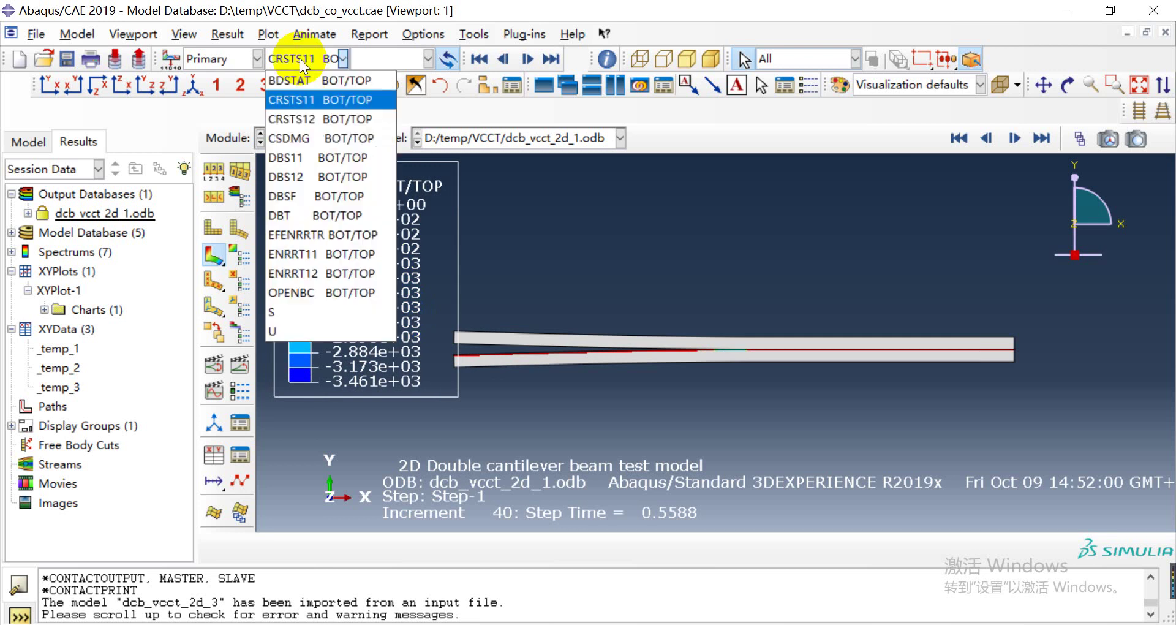
pyautogui.click(306, 120)
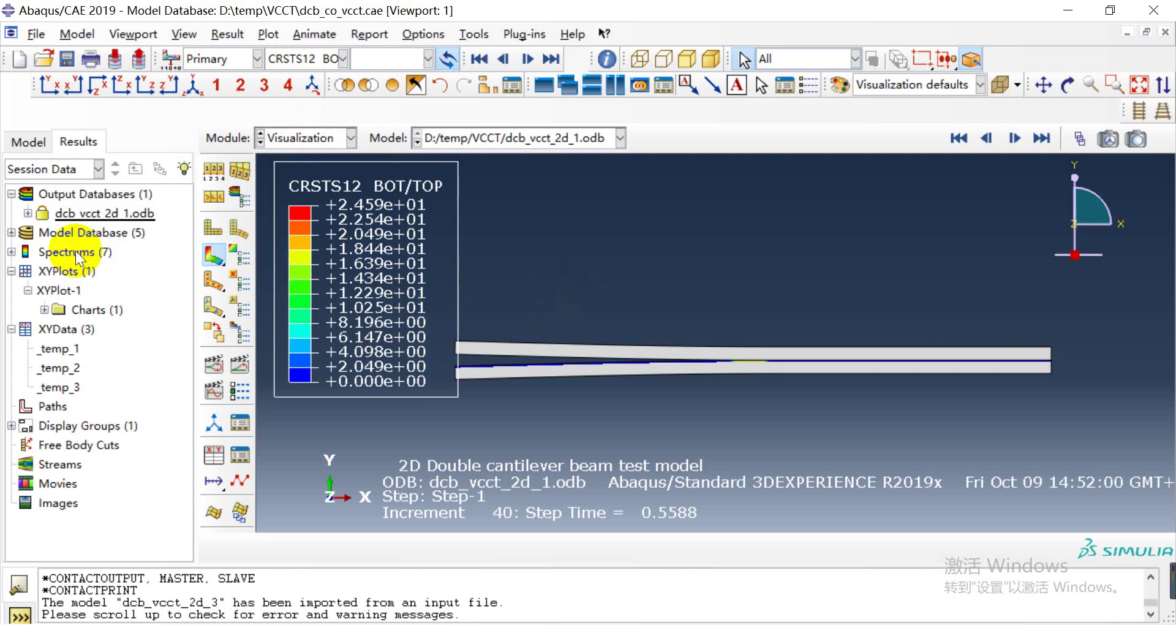
pyautogui.click(28, 213)
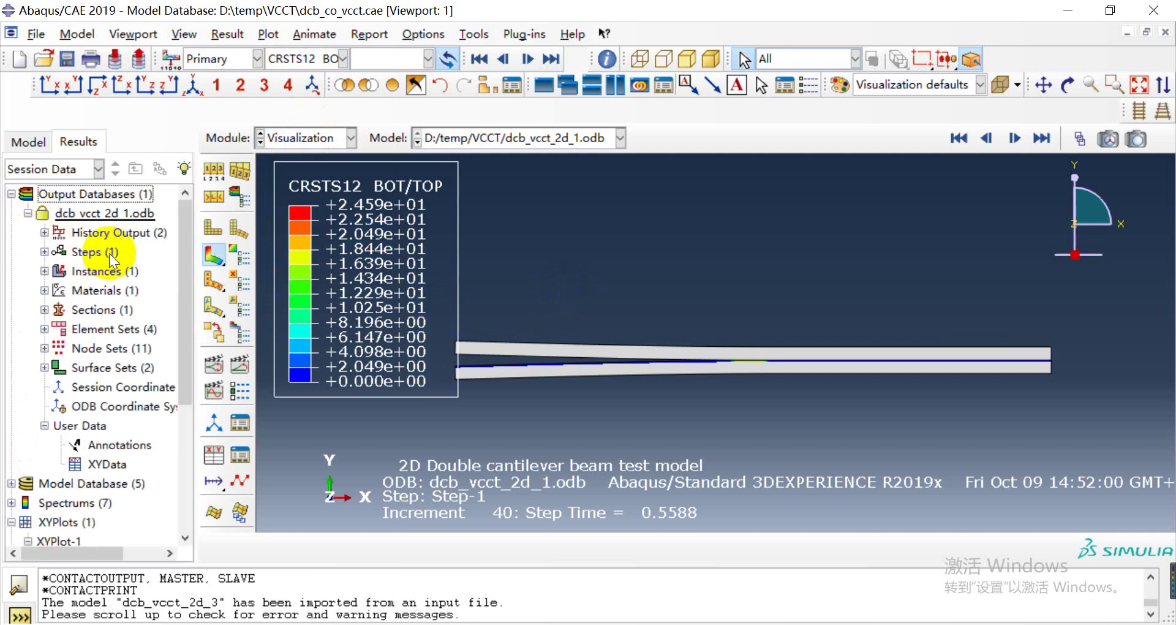
# Step: Plot the spatial displacement history curve at node 7 from the history output
pyautogui.click(44, 234)
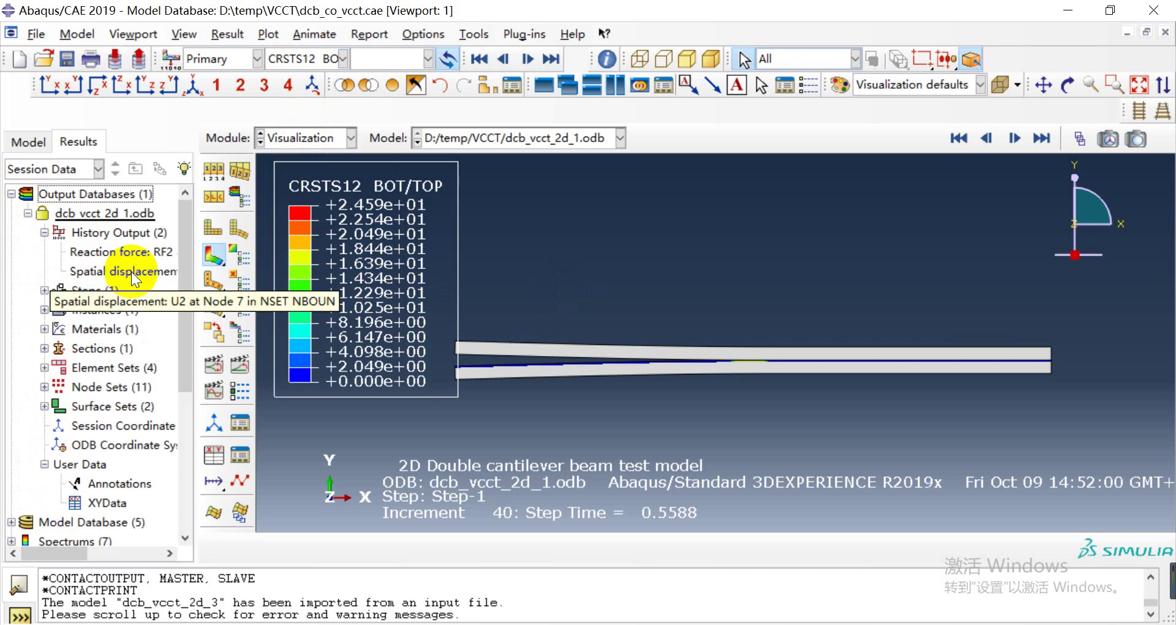
pyautogui.click(147, 270)
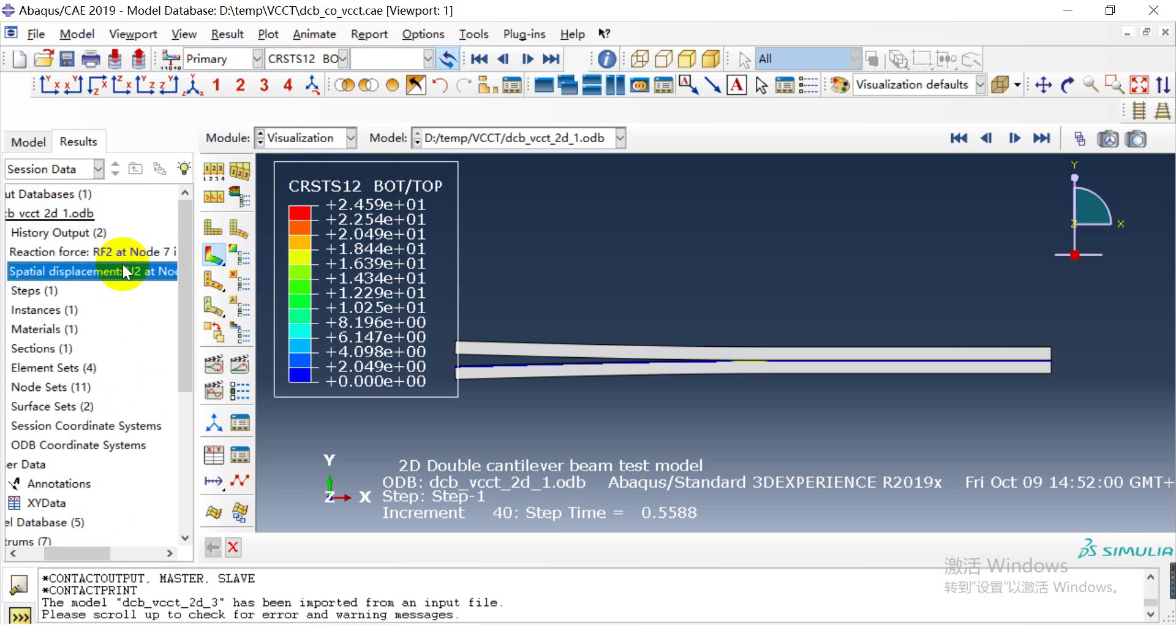
pyautogui.rightClick(122, 267)
pyautogui.click(147, 298)
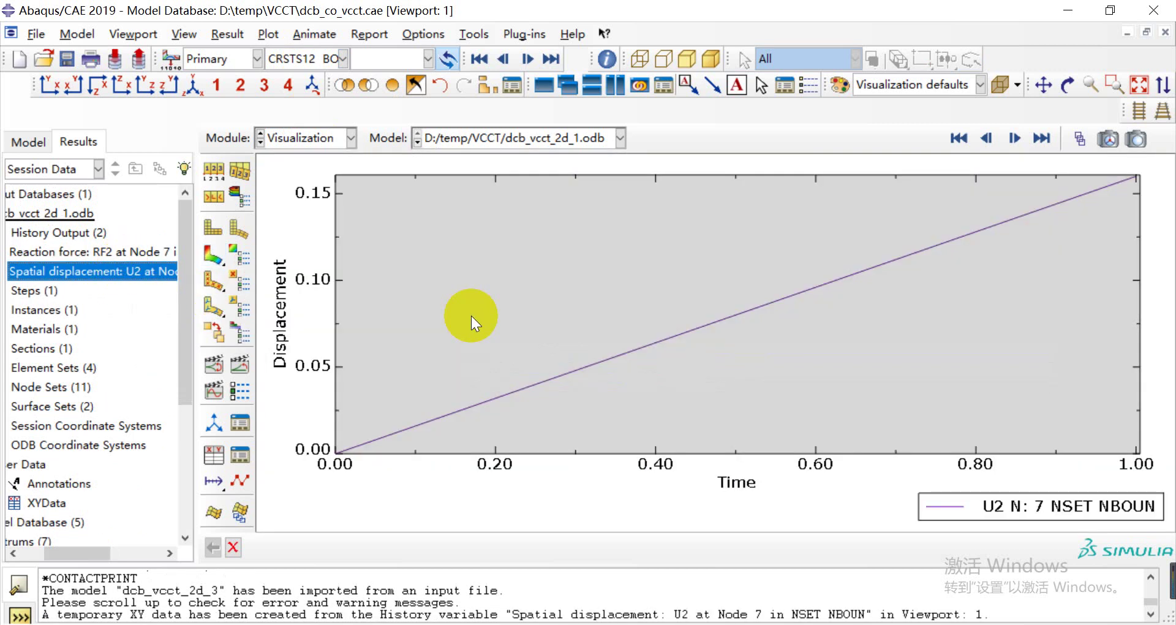
pyautogui.scroll(-3, 830, 285)
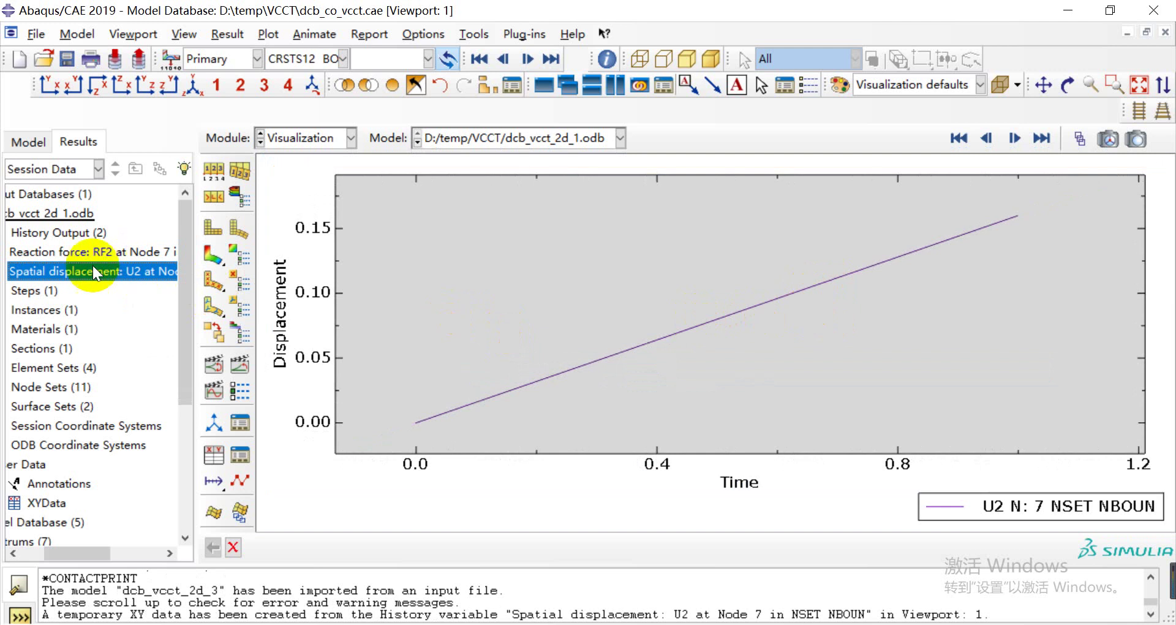
# Step: Plot node 7's RF2 reaction force with the U2 curve added, then start Operate on XY data
pyautogui.click(112, 252)
pyautogui.rightClick(112, 252)
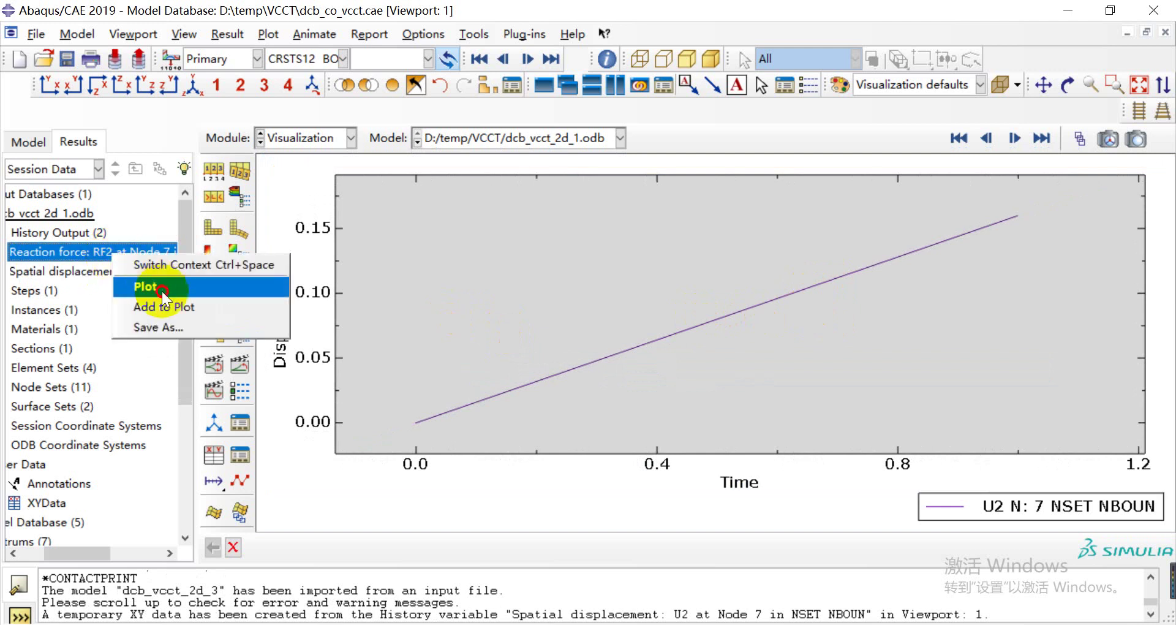
pyautogui.click(160, 285)
pyautogui.scroll(3, 524, 307)
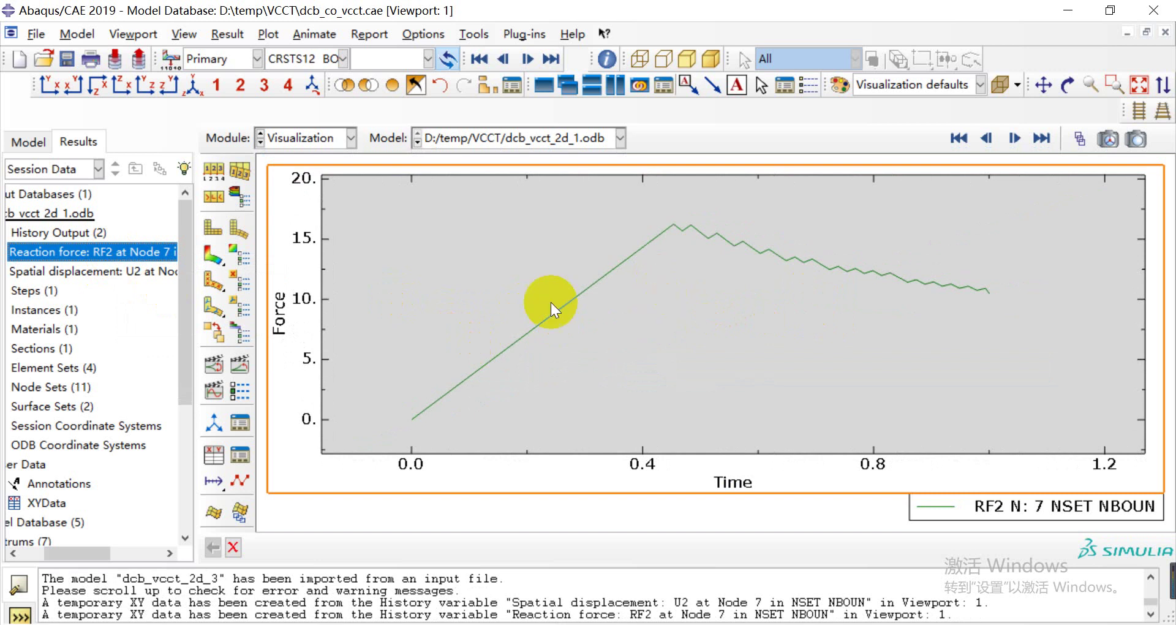
pyautogui.rightClick(158, 271)
pyautogui.click(229, 323)
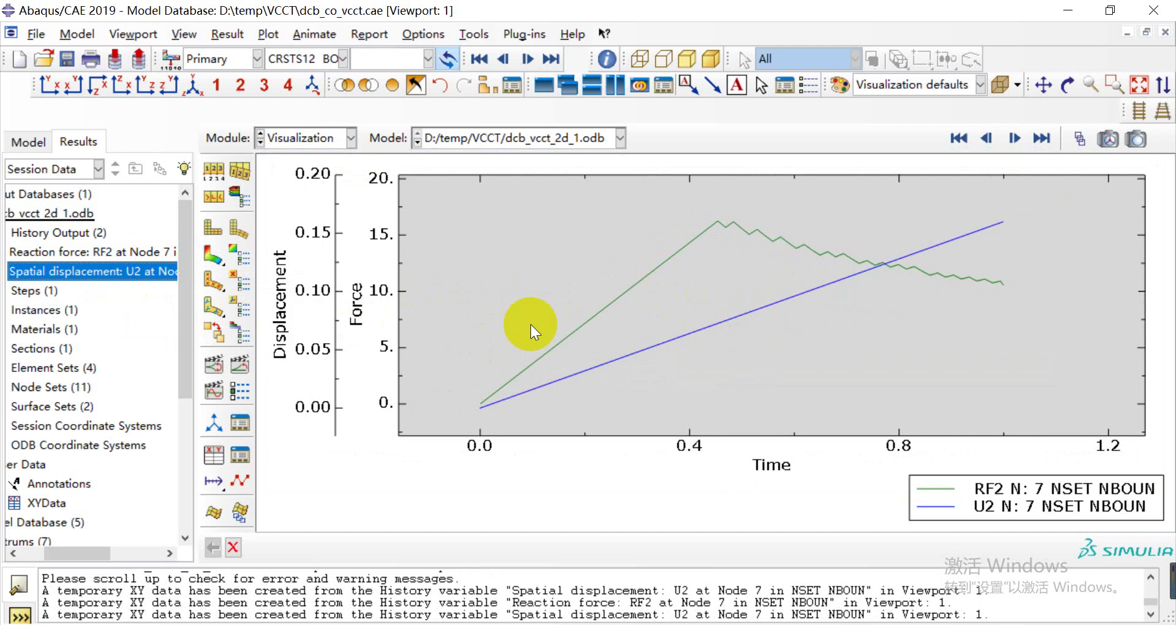
pyautogui.click(240, 423)
pyautogui.click(279, 273)
# Step: Plot combine("_temp_2", "_temp_1") as the force–displacement curve _temp_3
pyautogui.click(288, 384)
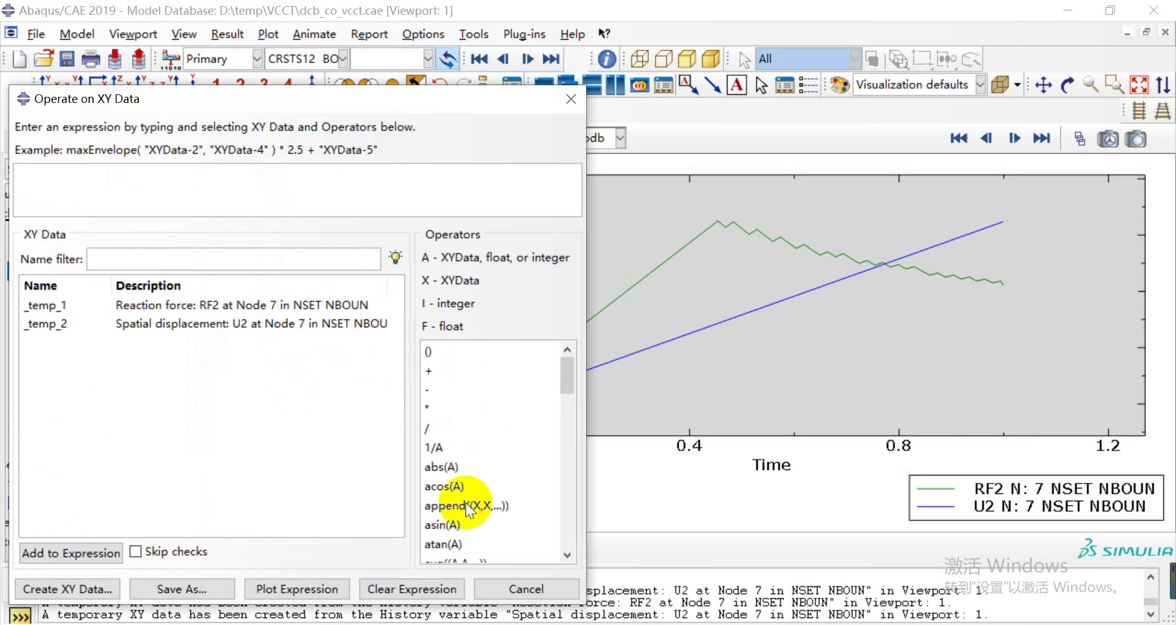
pyautogui.scroll(-1, 473, 503)
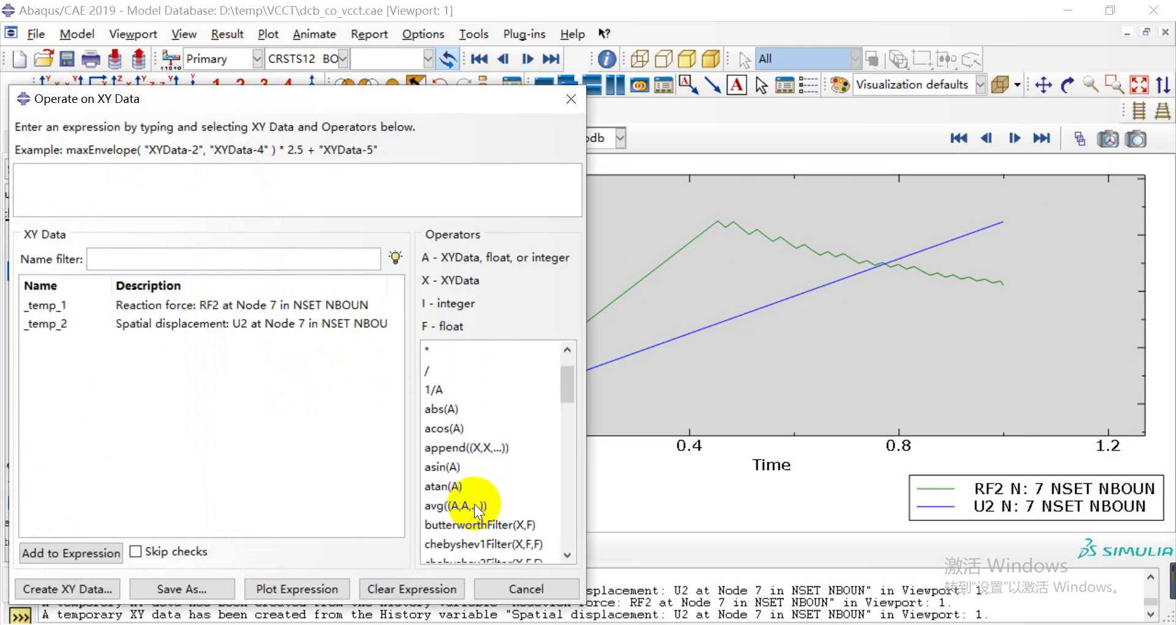
pyautogui.scroll(-3, 472, 517)
pyautogui.click(459, 408)
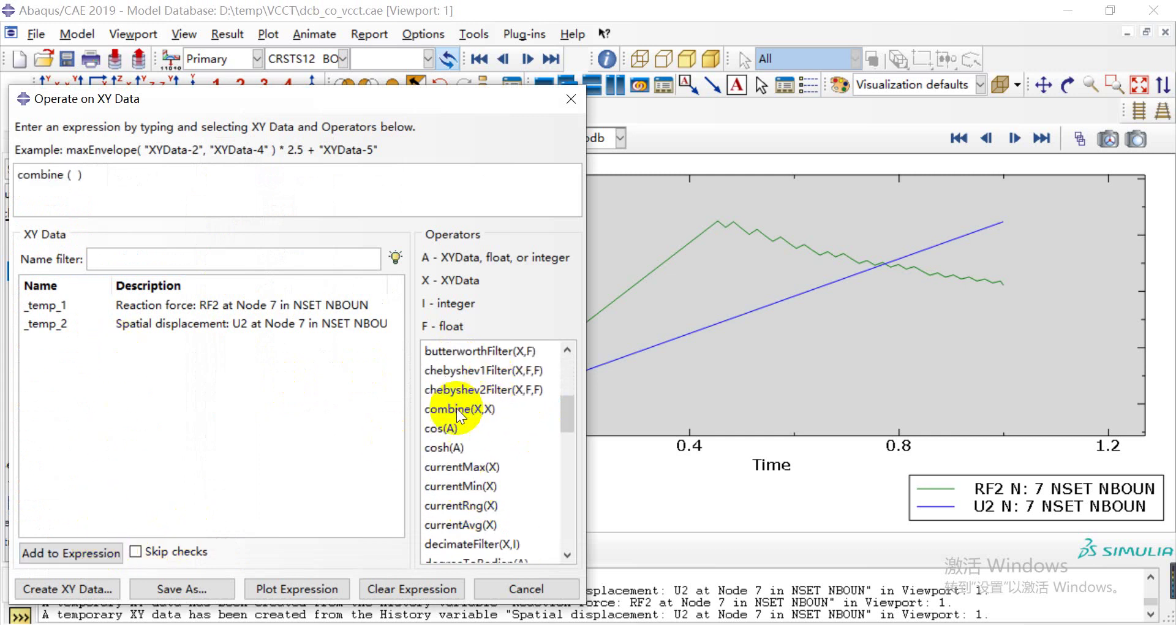
pyautogui.doubleClick(215, 322)
pyautogui.doubleClick(217, 306)
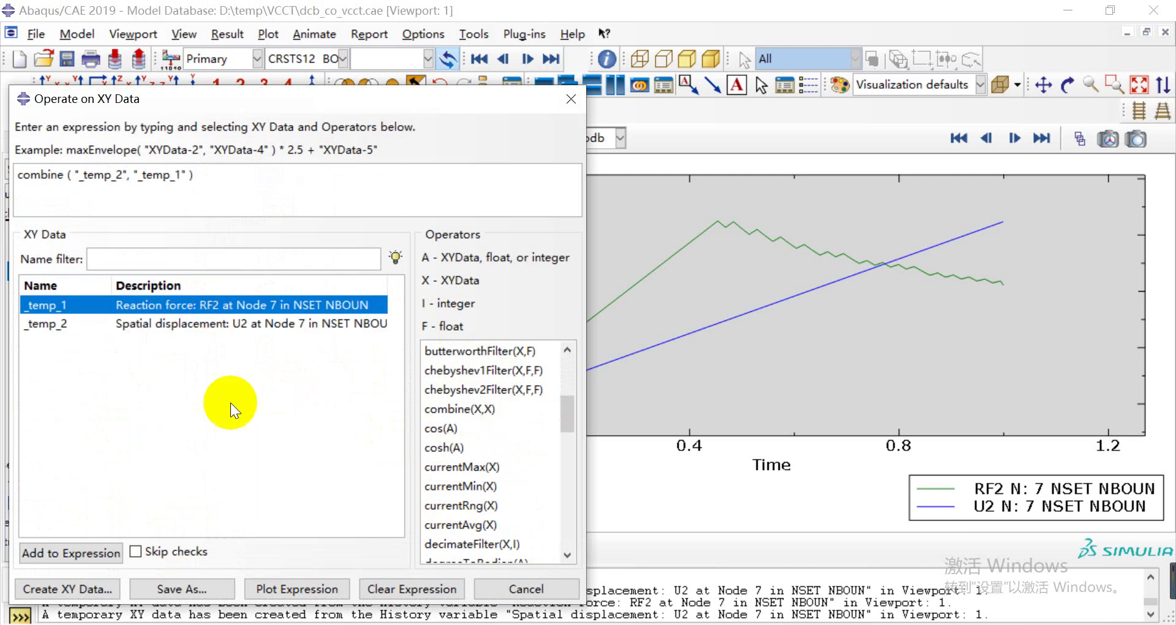
pyautogui.click(296, 587)
pyautogui.click(539, 585)
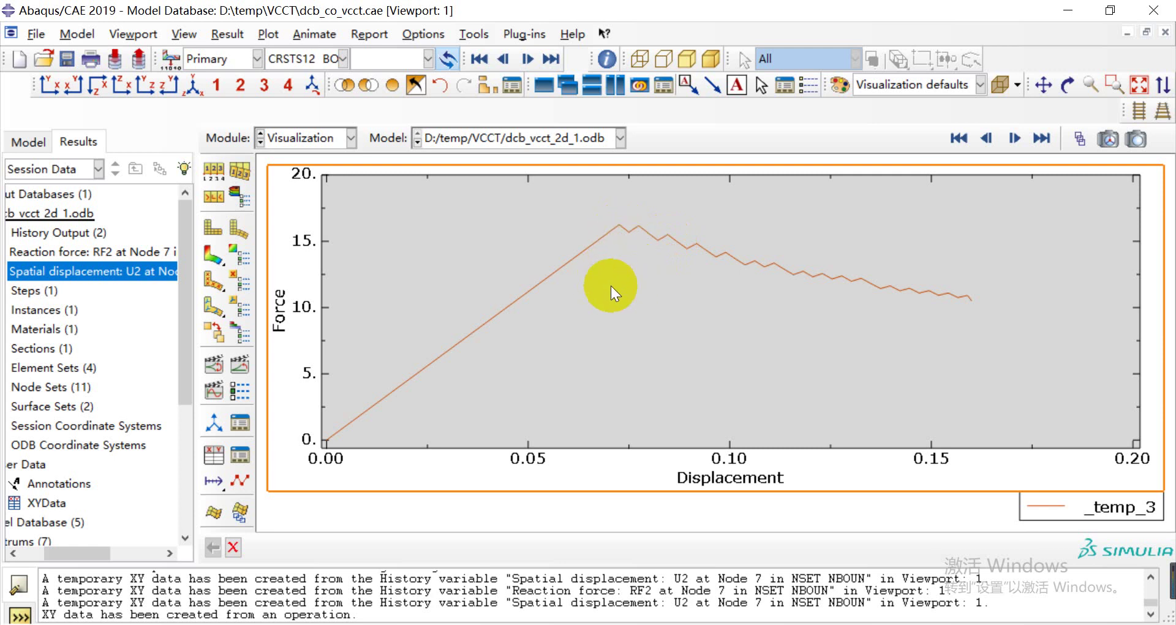
# Step: Show CRSTS12 contours on the deformed beam and animate them over the time history
pyautogui.click(214, 256)
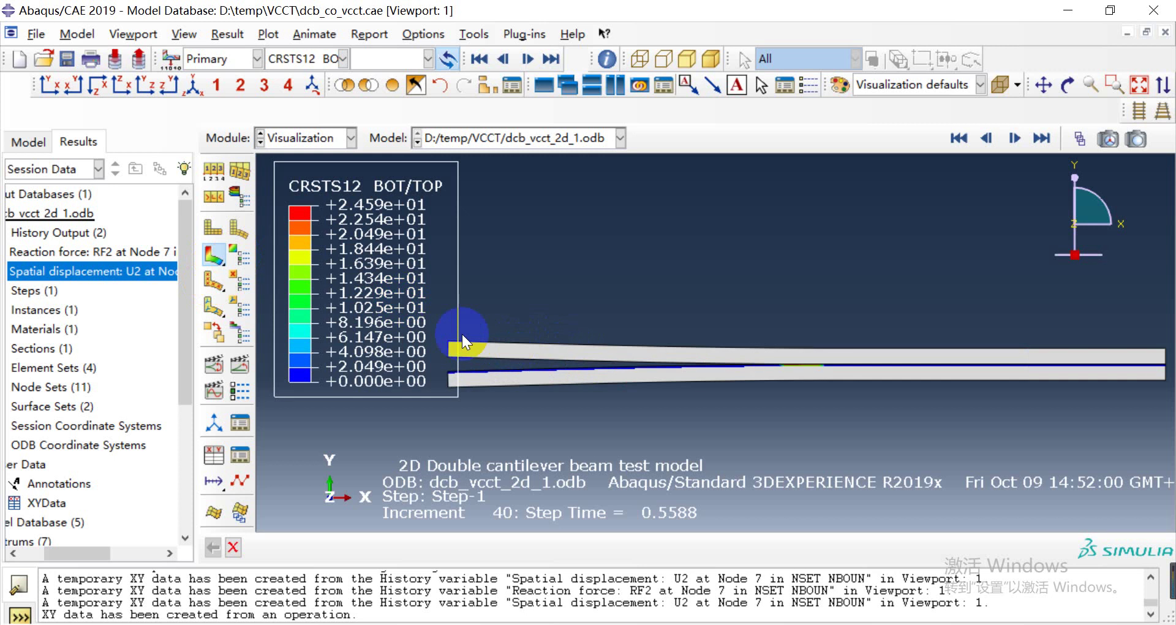
pyautogui.click(238, 349)
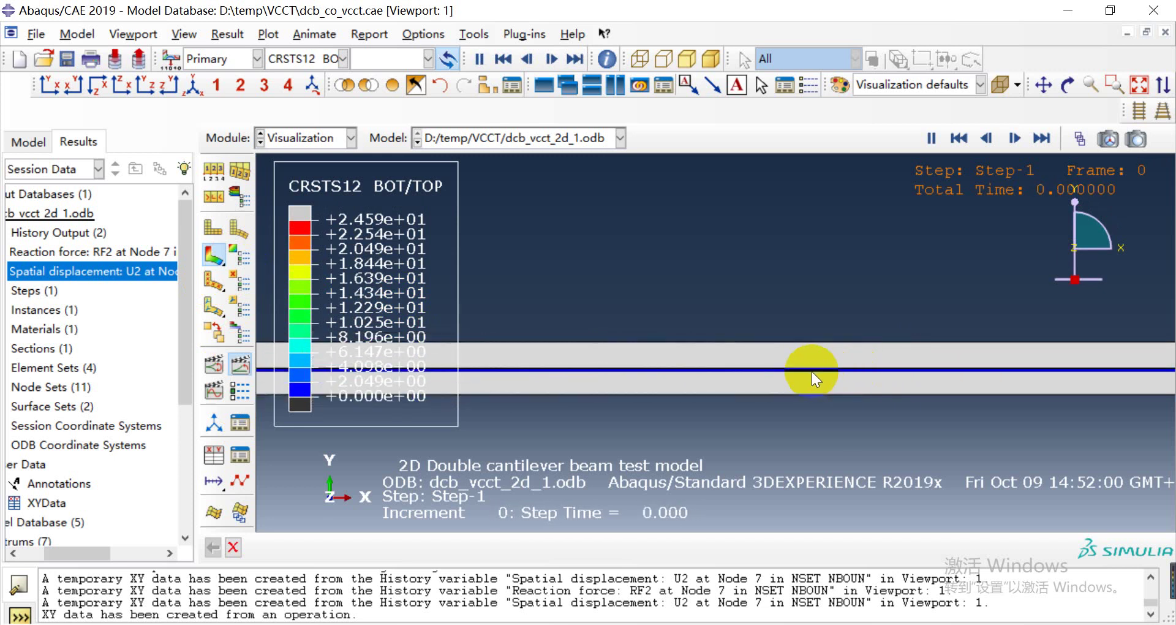
pyautogui.click(311, 58)
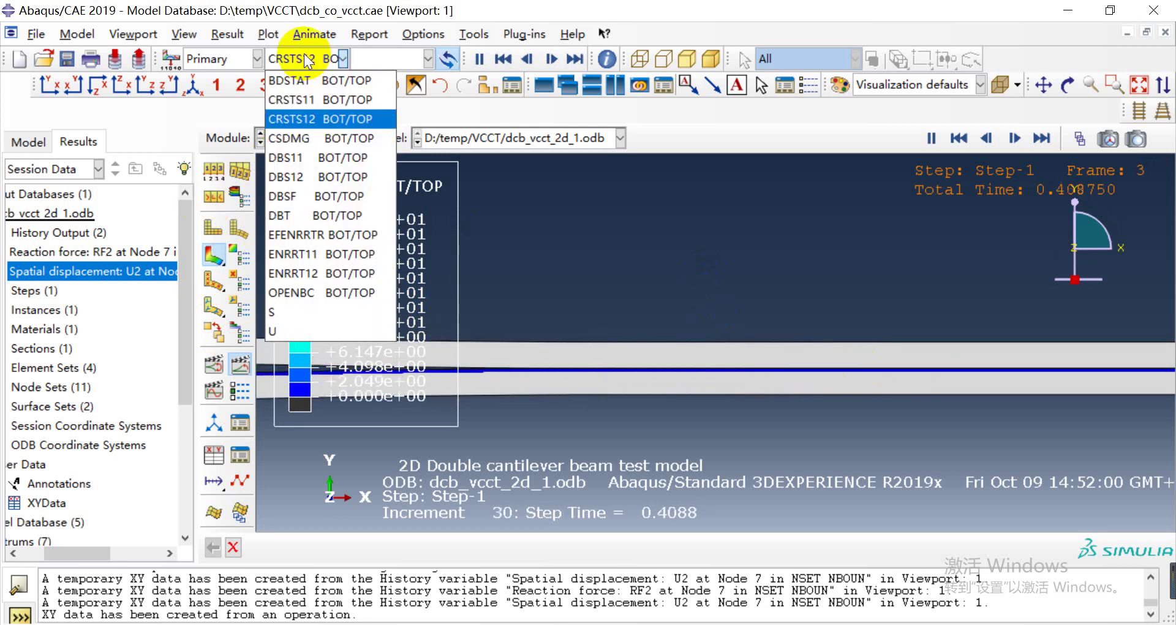
# Step: Contour EFENRRTR, stop the animation and go back to the first increment
pyautogui.click(307, 233)
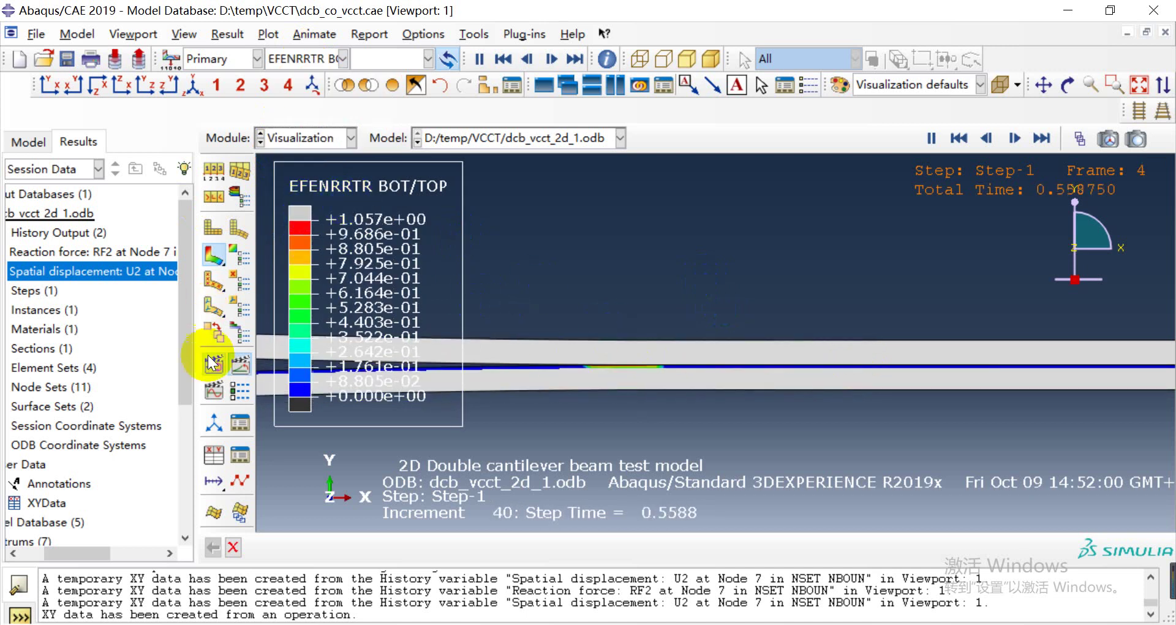
pyautogui.click(240, 365)
pyautogui.click(958, 138)
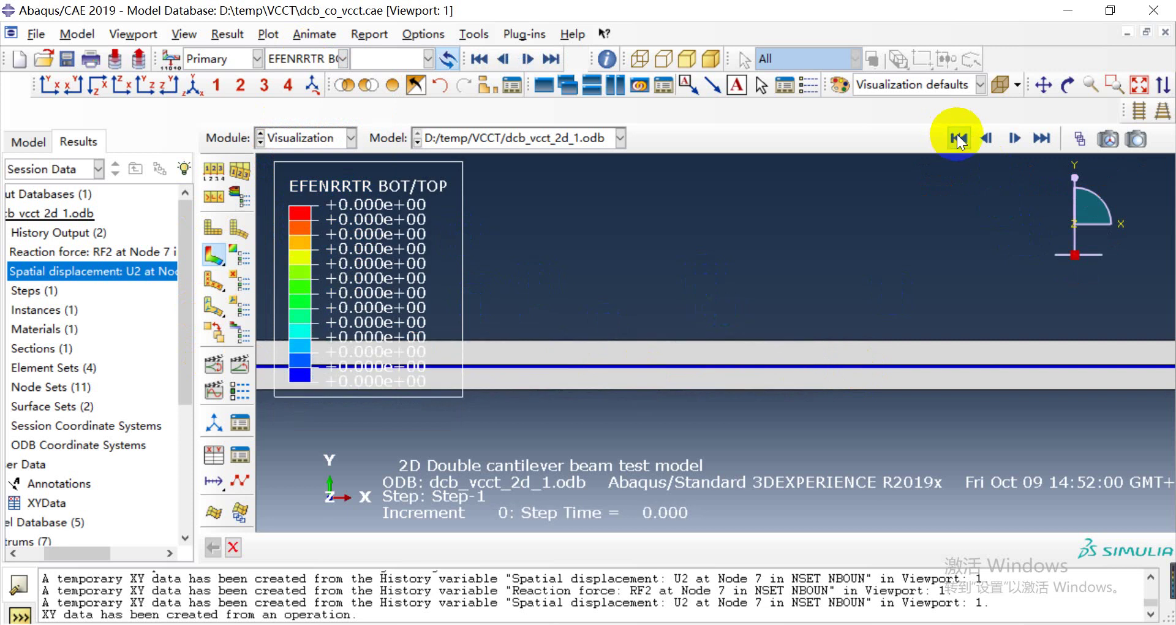
pyautogui.scroll(-3, 598, 362)
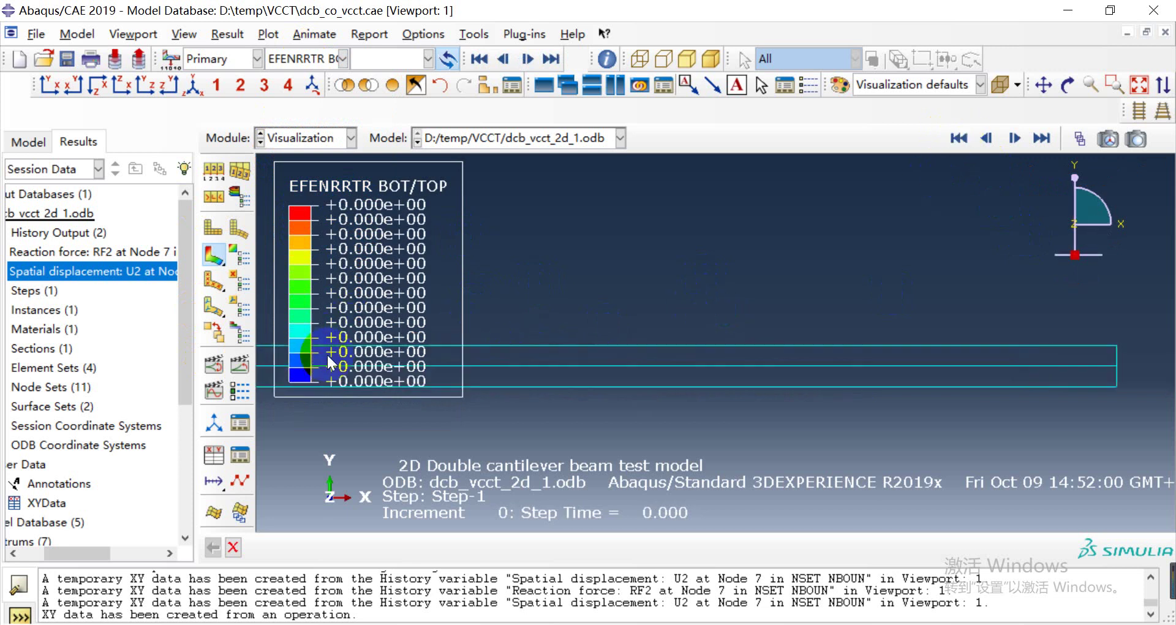
pyautogui.scroll(3, 413, 360)
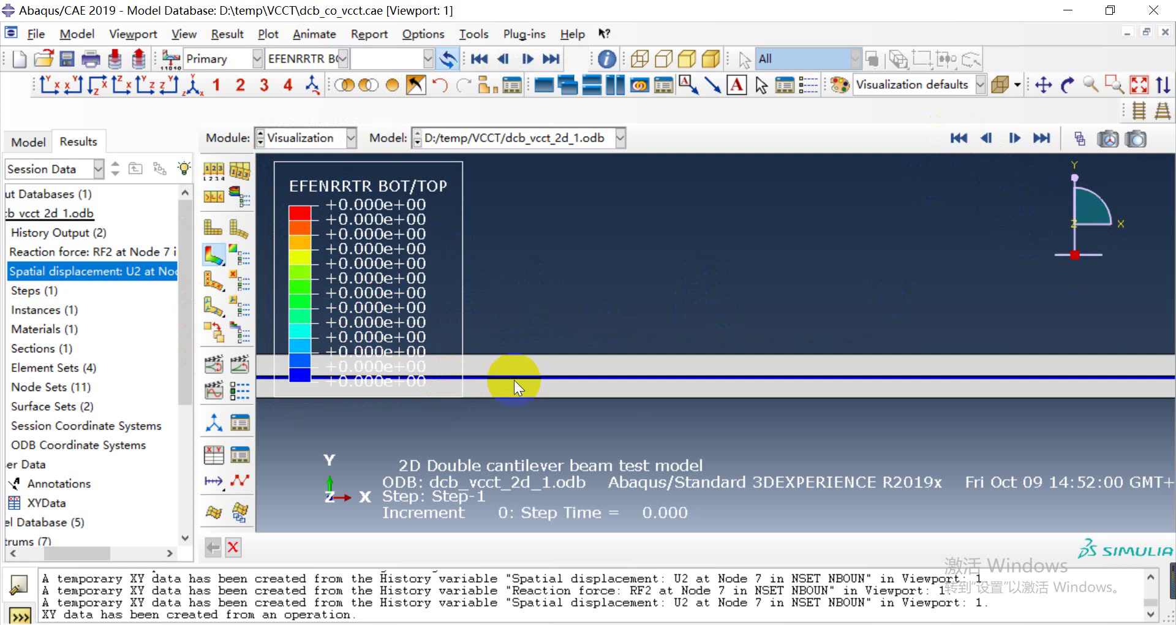
pyautogui.scroll(-1, 521, 358)
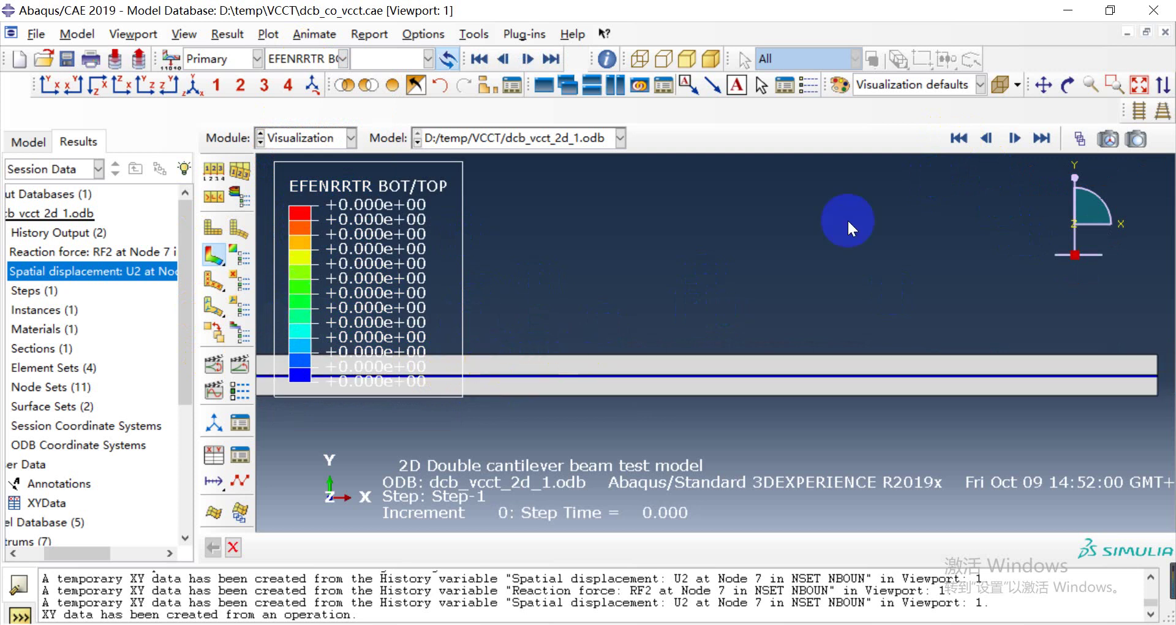
# Step: Play the EFENRRTR results and step to final increment 70 at step time 1.000
pyautogui.click(1012, 139)
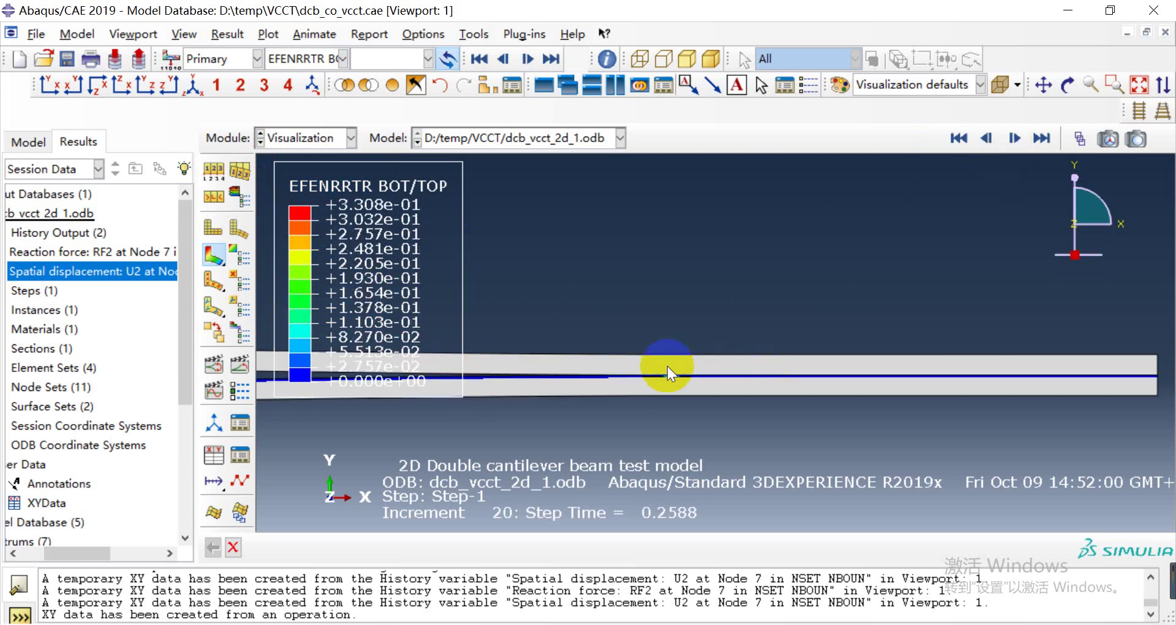
pyautogui.scroll(3, 668, 365)
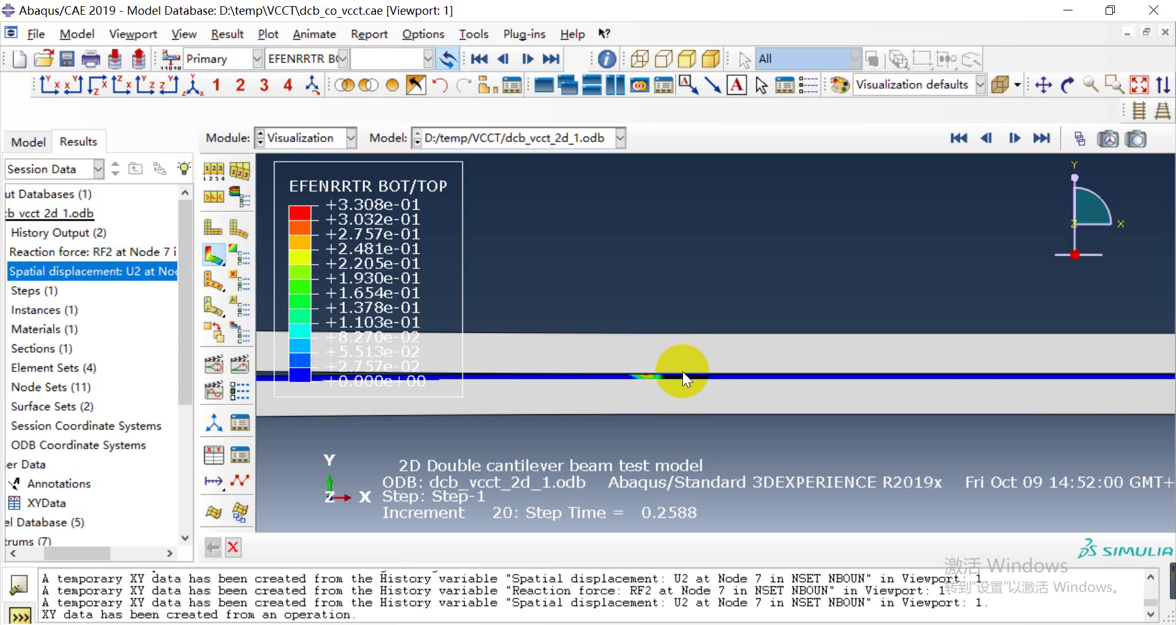
pyautogui.scroll(-1, 600, 404)
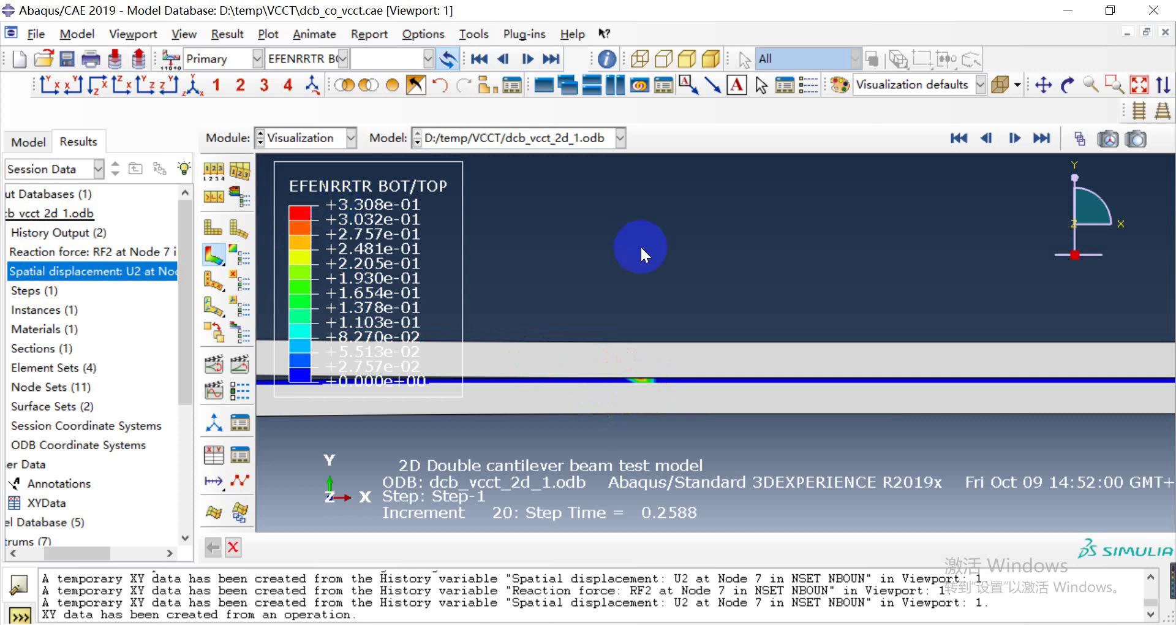
pyautogui.click(985, 138)
pyautogui.click(1009, 138)
pyautogui.click(1009, 138)
pyautogui.click(1009, 139)
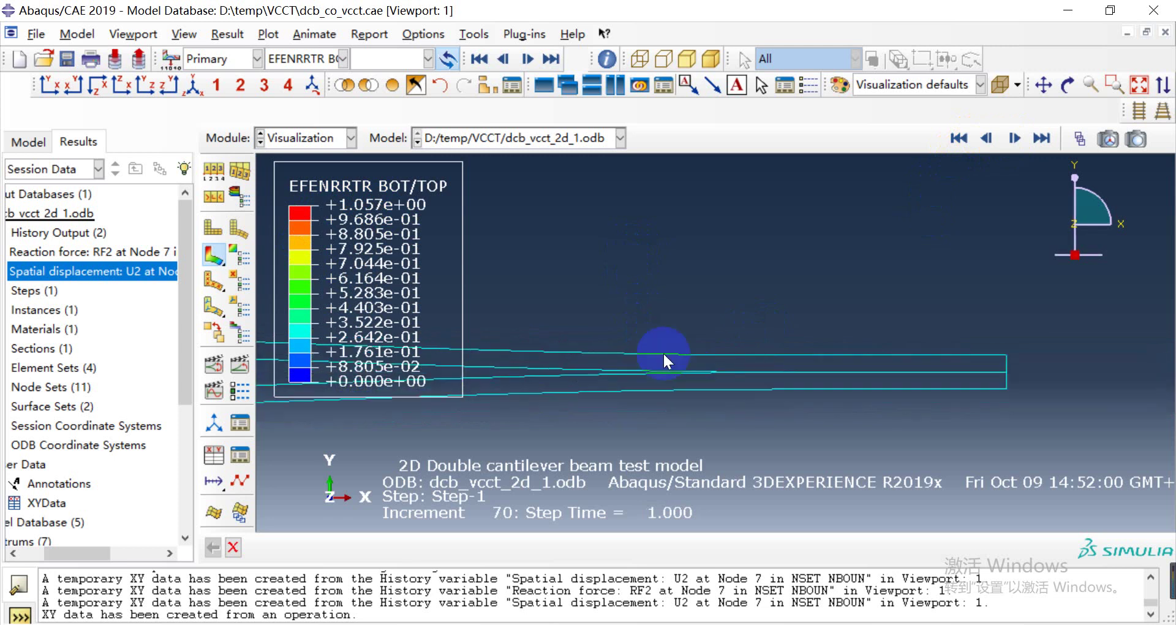
# Step: Contour ENRRT11, then OPENBC (max 4.766e-04) at final increment 70, panning the view
pyautogui.click(293, 61)
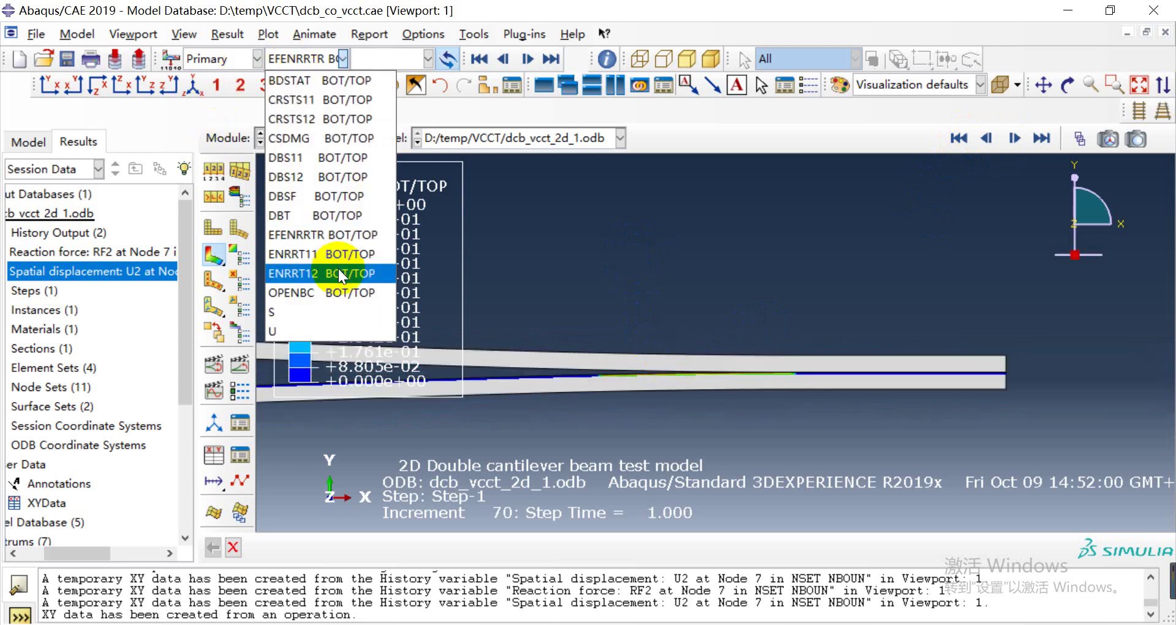
pyautogui.click(328, 253)
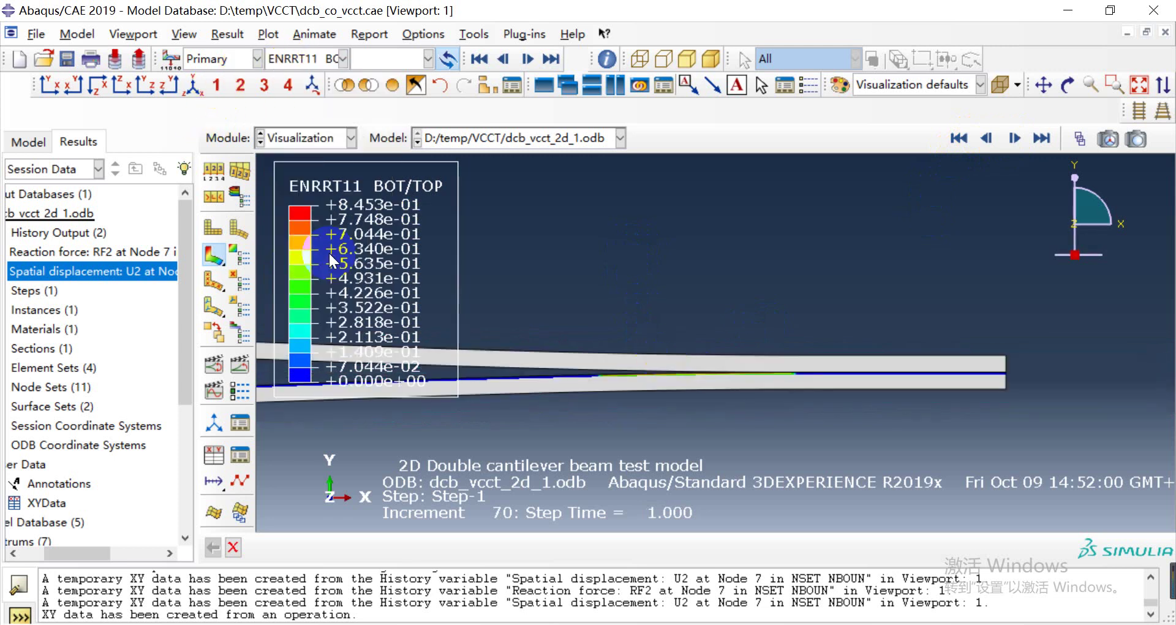
pyautogui.click(318, 60)
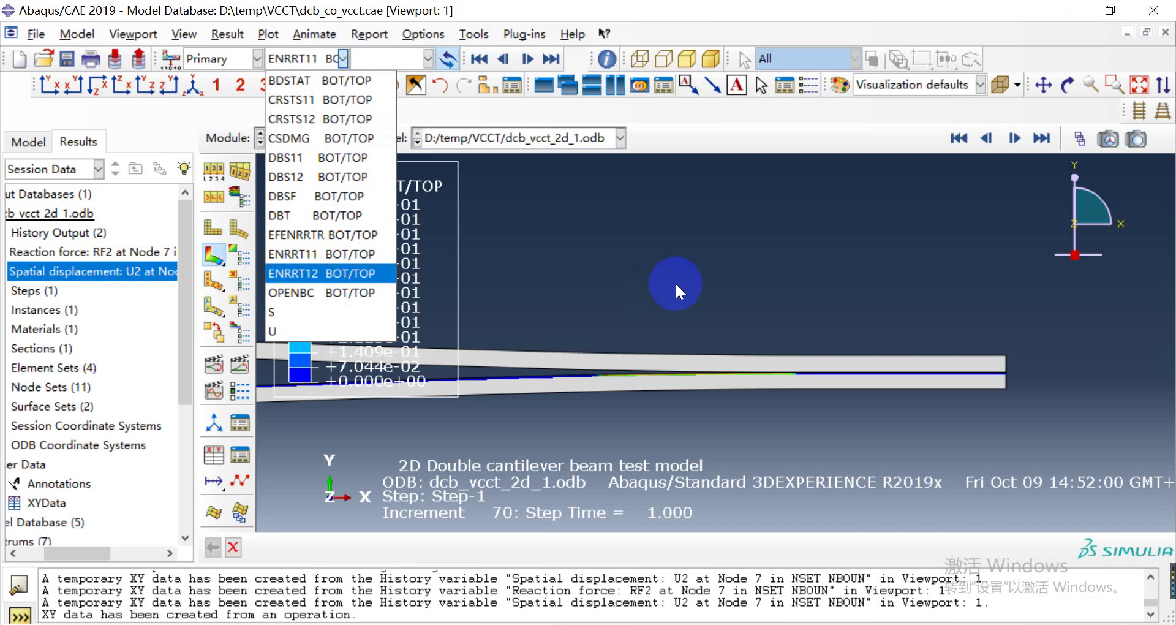
pyautogui.click(321, 294)
pyautogui.keyDown('ctrl'); pyautogui.keyDown('alt'); pyautogui.moveTo(623, 374); pyautogui.dragTo(656, 385, button='middle'); pyautogui.keyUp('alt'); pyautogui.keyUp('ctrl')
pyautogui.scroll(2, 657, 386)
pyautogui.click(300, 133)
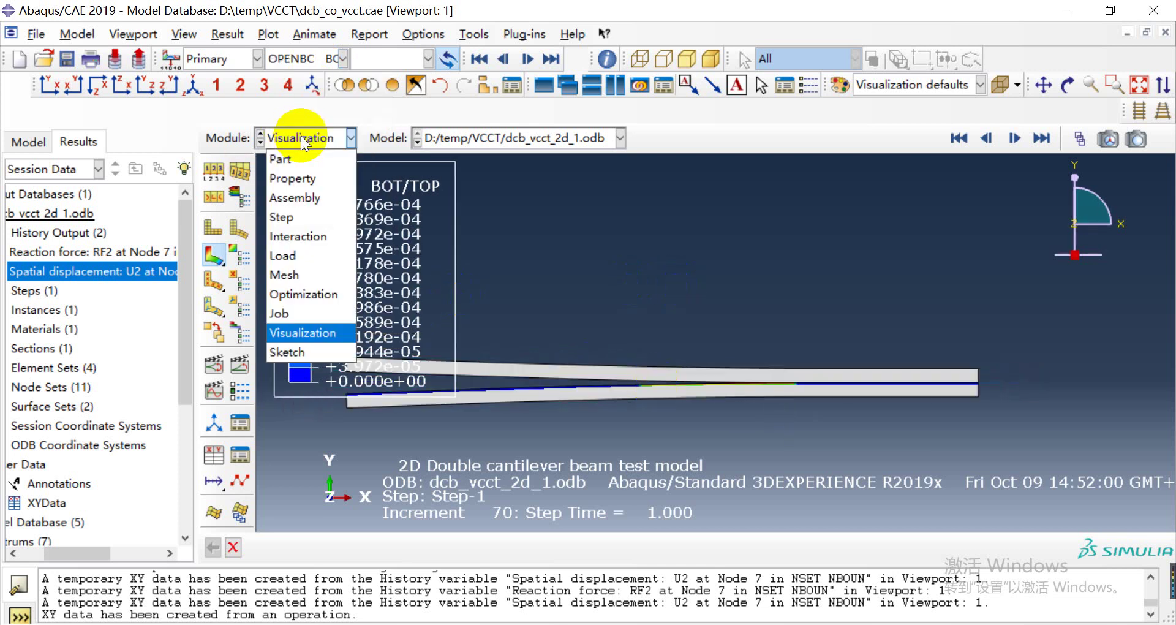
pyautogui.click(654, 322)
pyautogui.moveTo(552, 387)
pyautogui.keyDown('ctrl'); pyautogui.keyDown('alt'); pyautogui.mouseDown(button='middle')
pyautogui.moveTo(556, 400)
pyautogui.moveTo(546, 392)
pyautogui.mouseUp(button='middle'); pyautogui.keyUp('alt'); pyautogui.keyUp('ctrl')
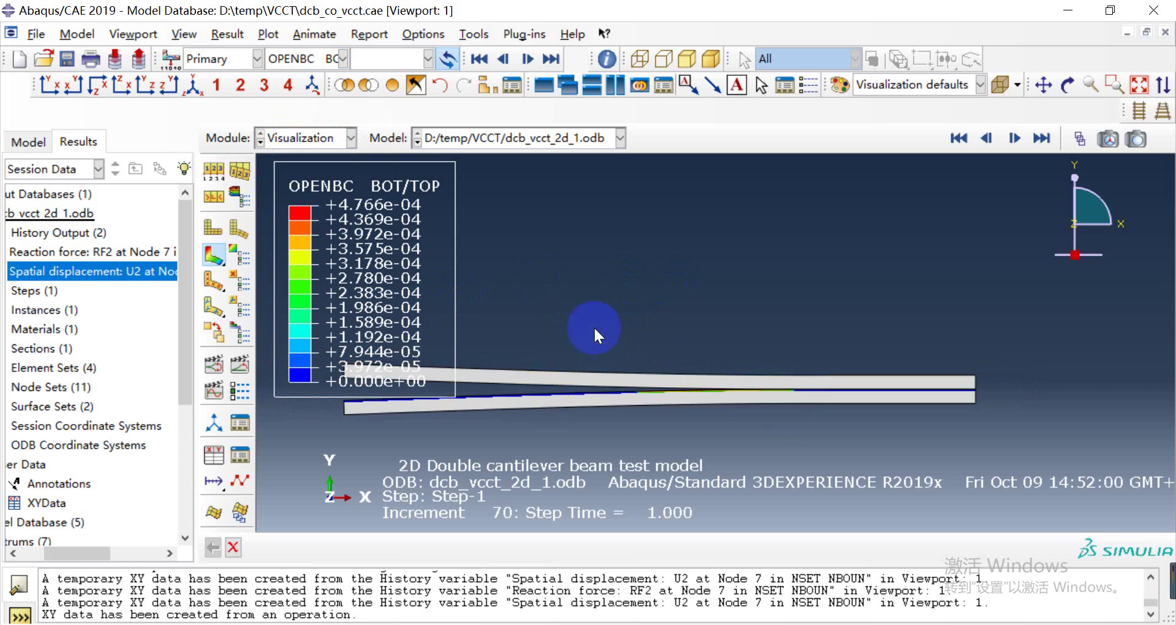